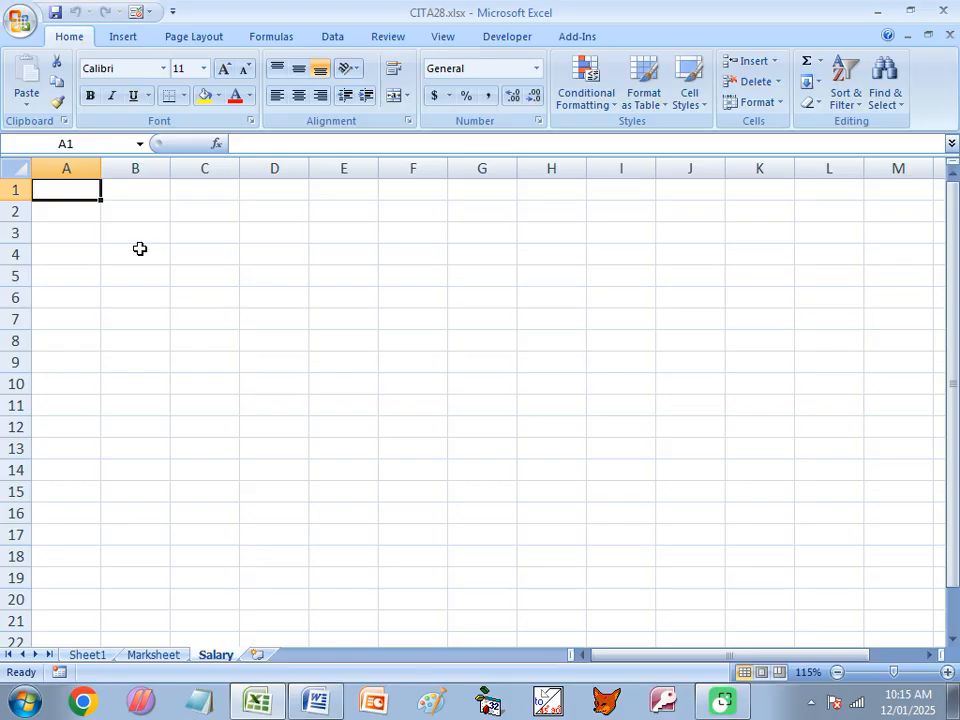
- Enter the headers Sl No, Emp Name, Desig and Dept in cells A1 to D1 of the Salary sheet
text(Sl No)
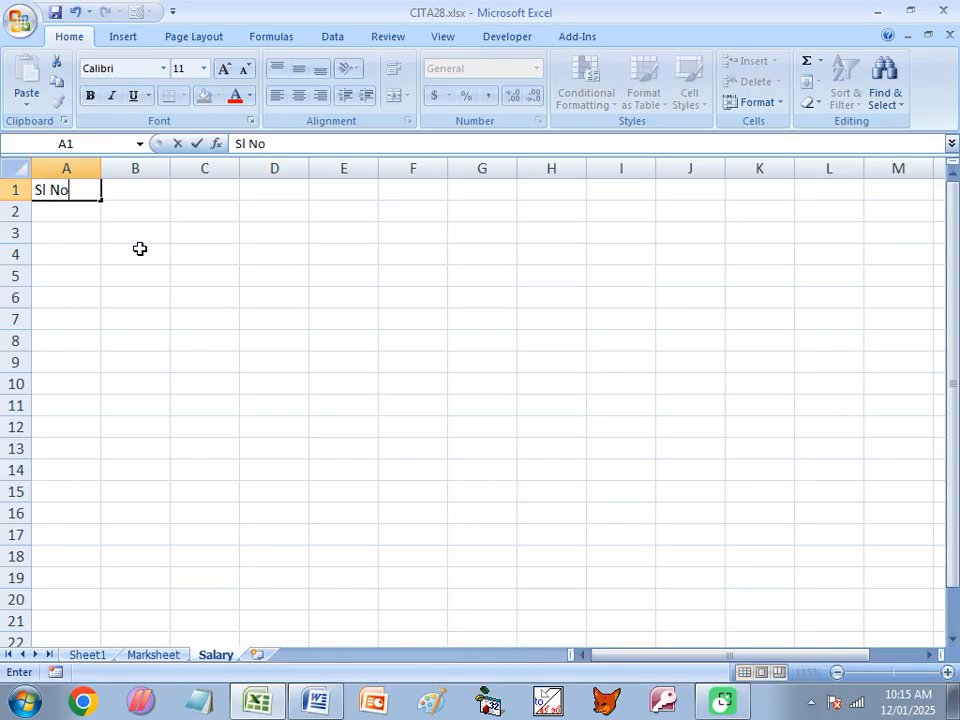
key(Tab)
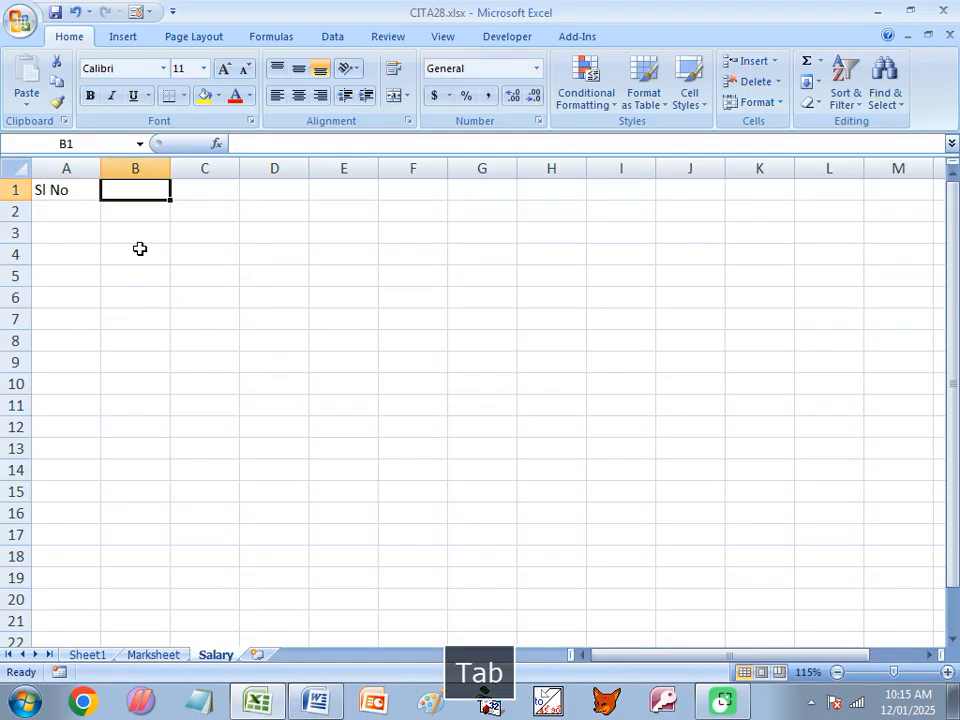
text(Emp Na)
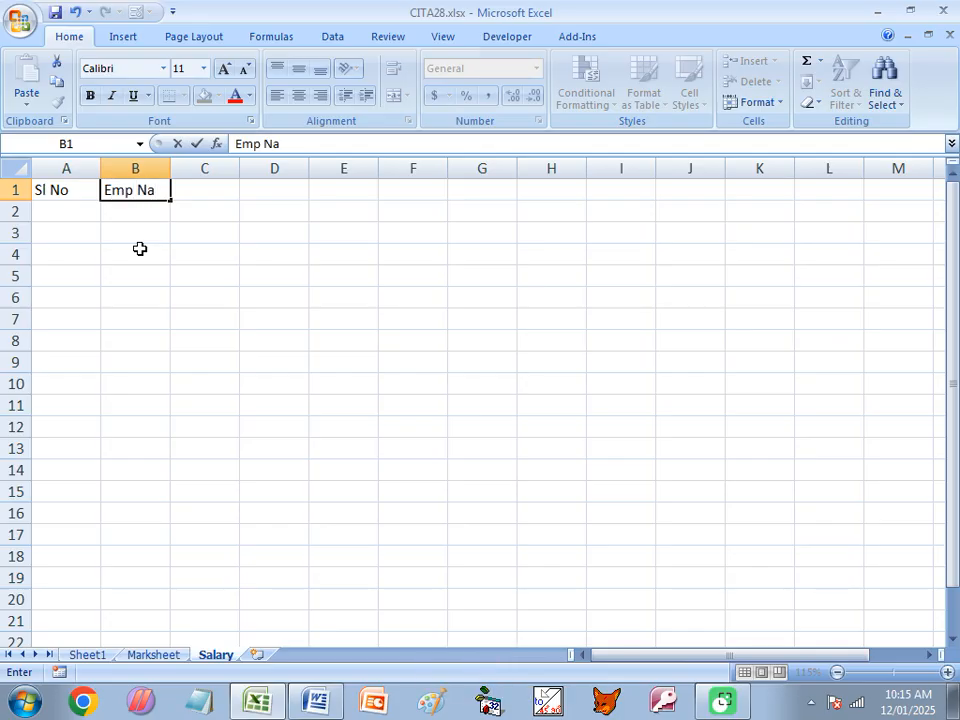
text(me)
key(Tab)
text(Desig)
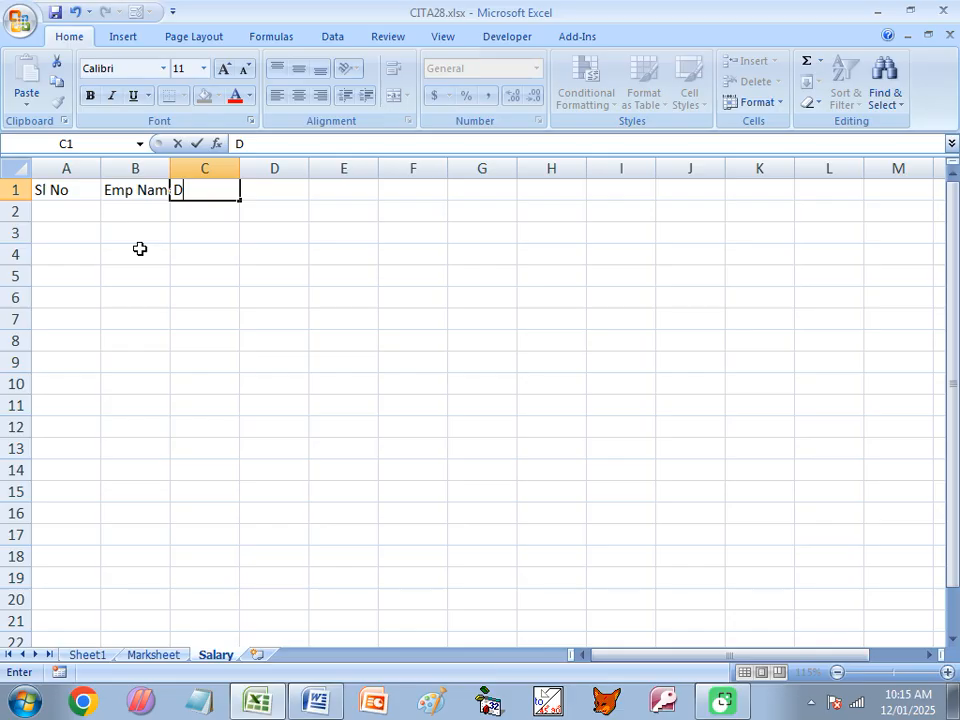
key(Tab)
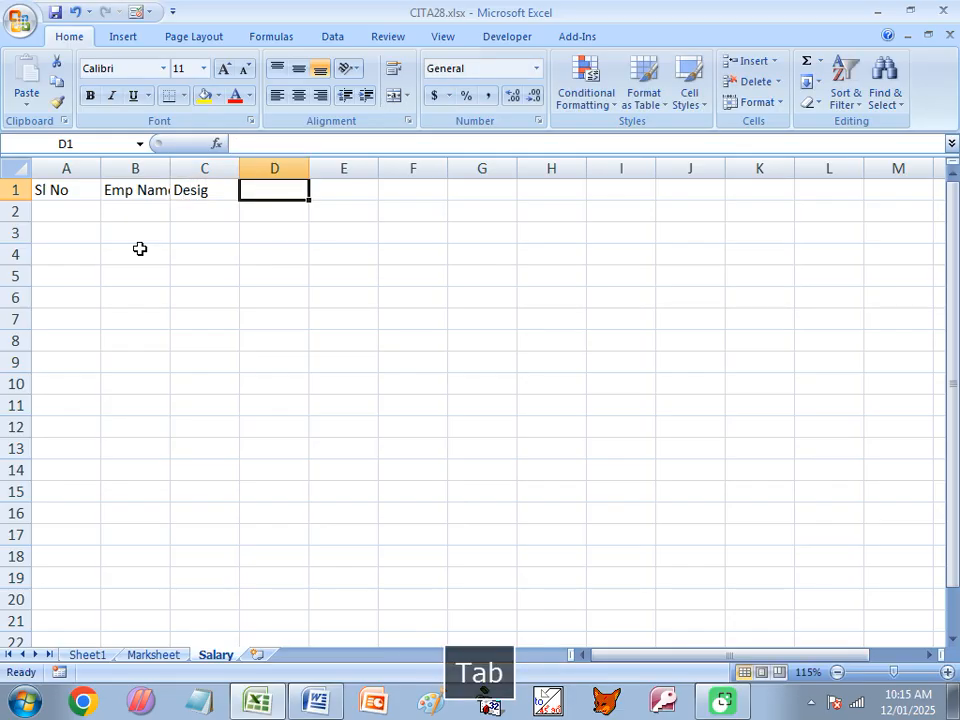
text(Dept)
key(Tab)
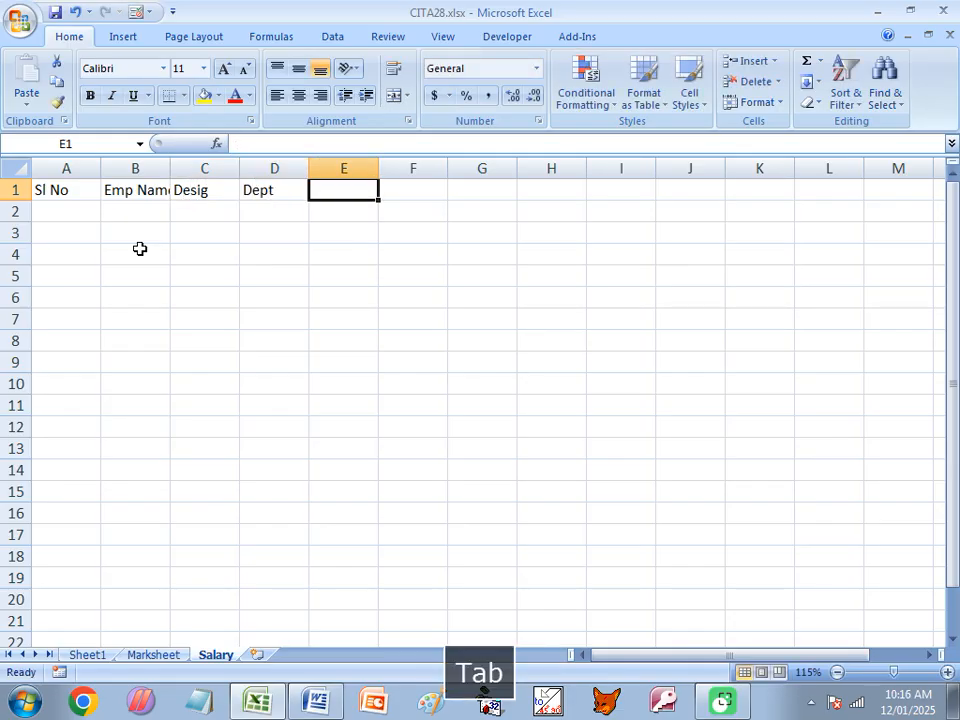
text(DA)
key(Tab)
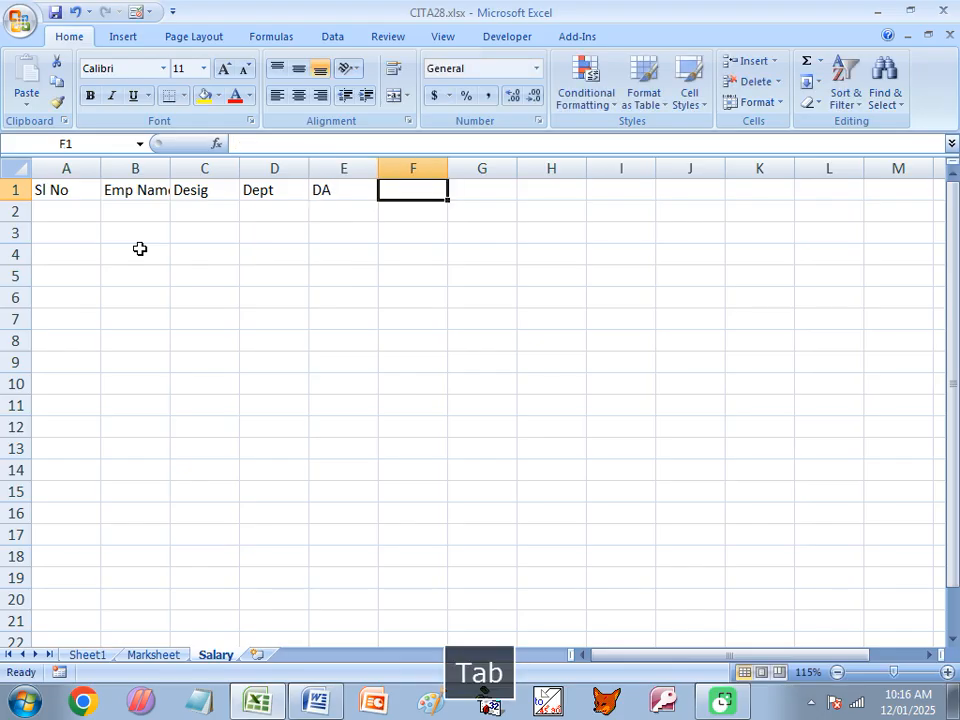
key(BackSpace)
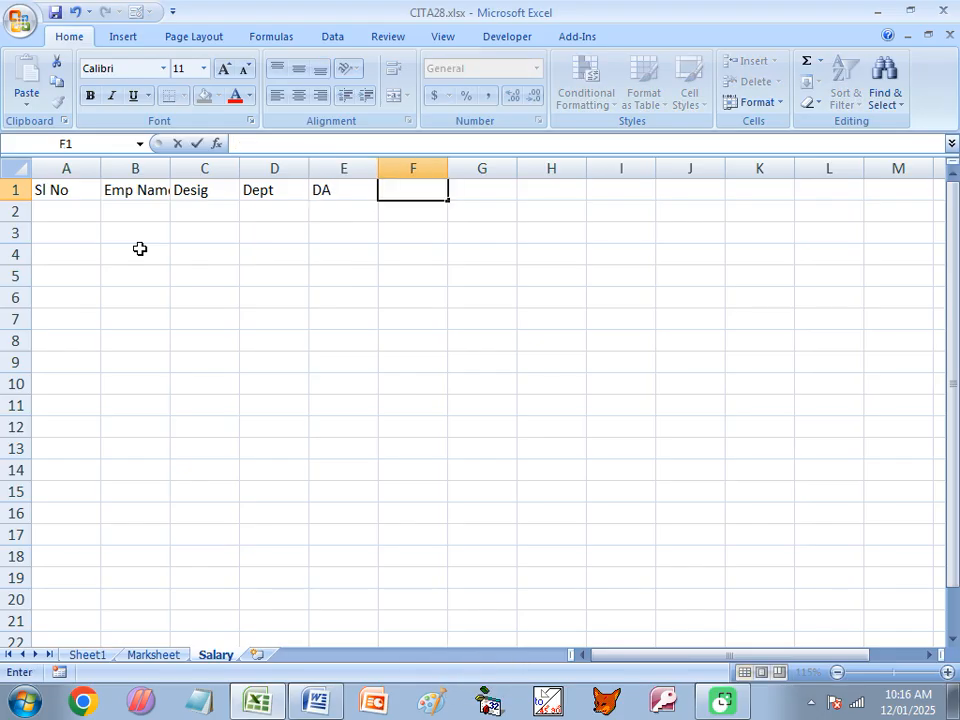
key(Left)
- Enter the headers BASIC Pay, DA and HRA in cells E1 to G1
text(BA)
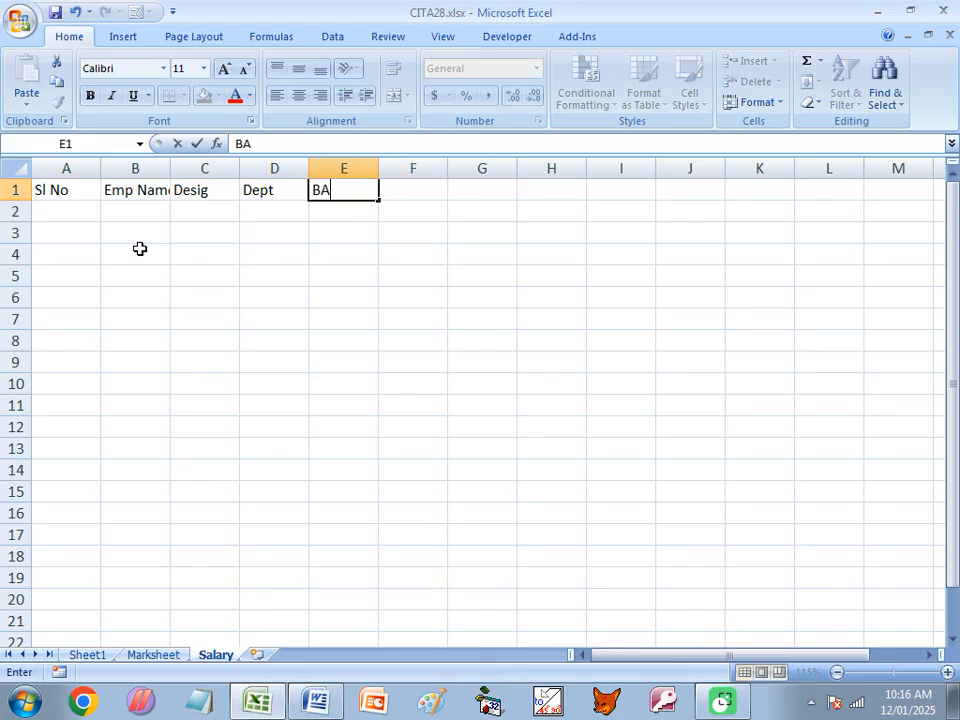
text(SIC Pay)
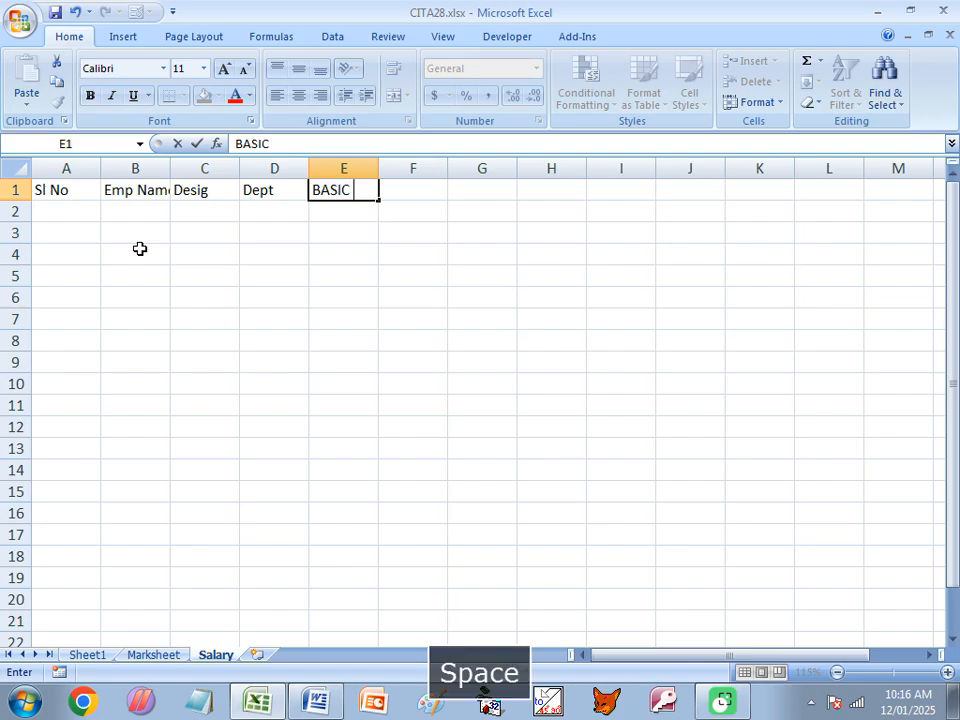
key(Tab)
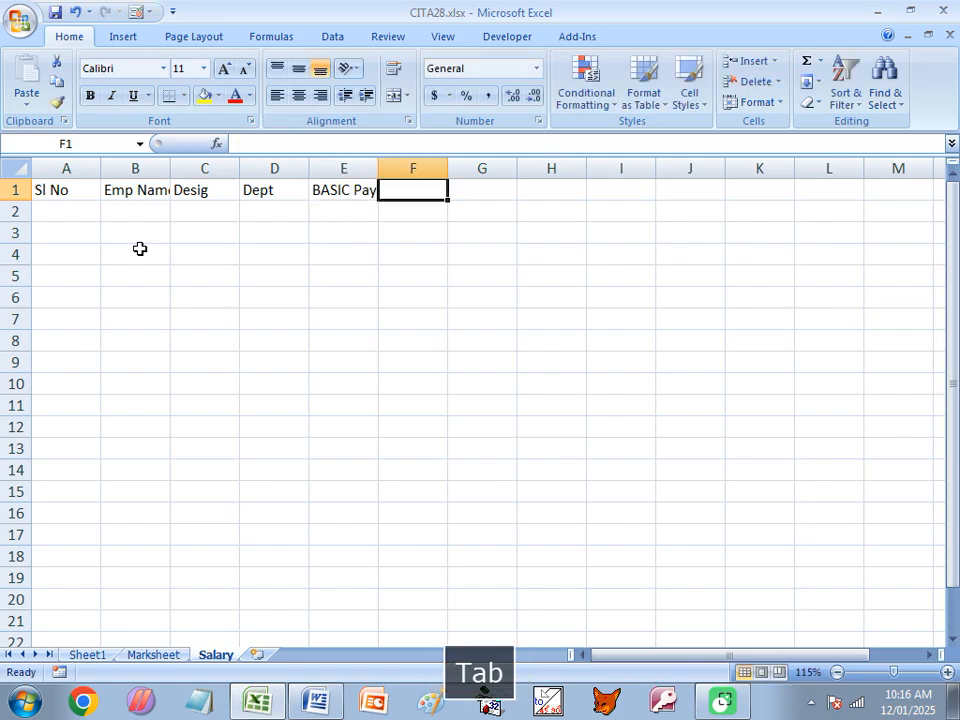
text(DA)
key(Tab)
text(H)
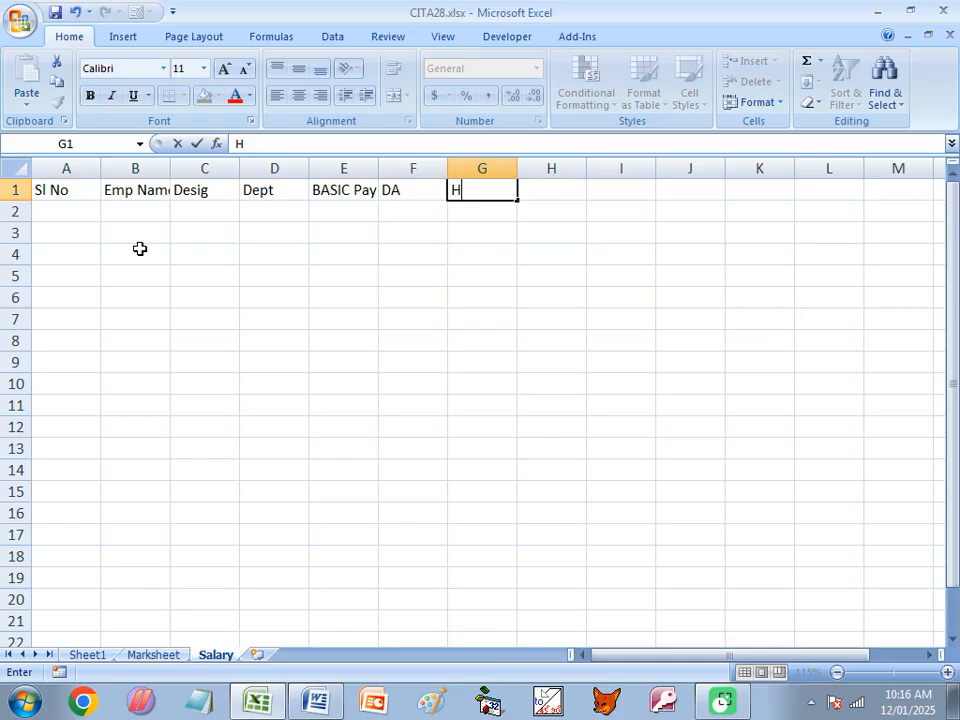
text(RA)
key(Left)
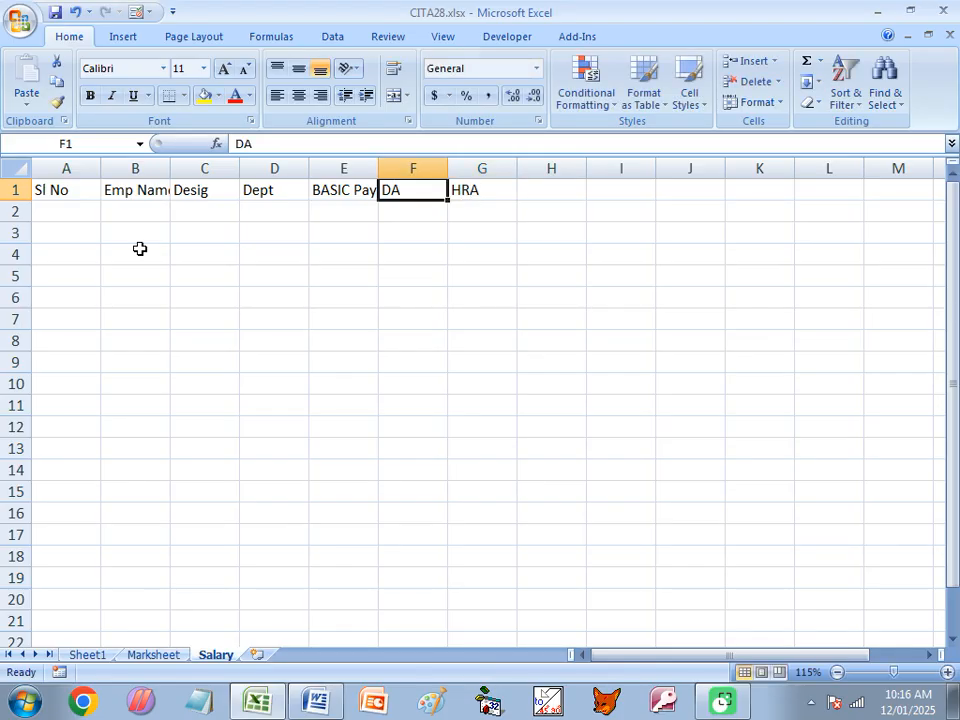
key(Tab)
key(Tab)
- Add the headers MA, TA and Gross in cells H1 to J1
text(MA)
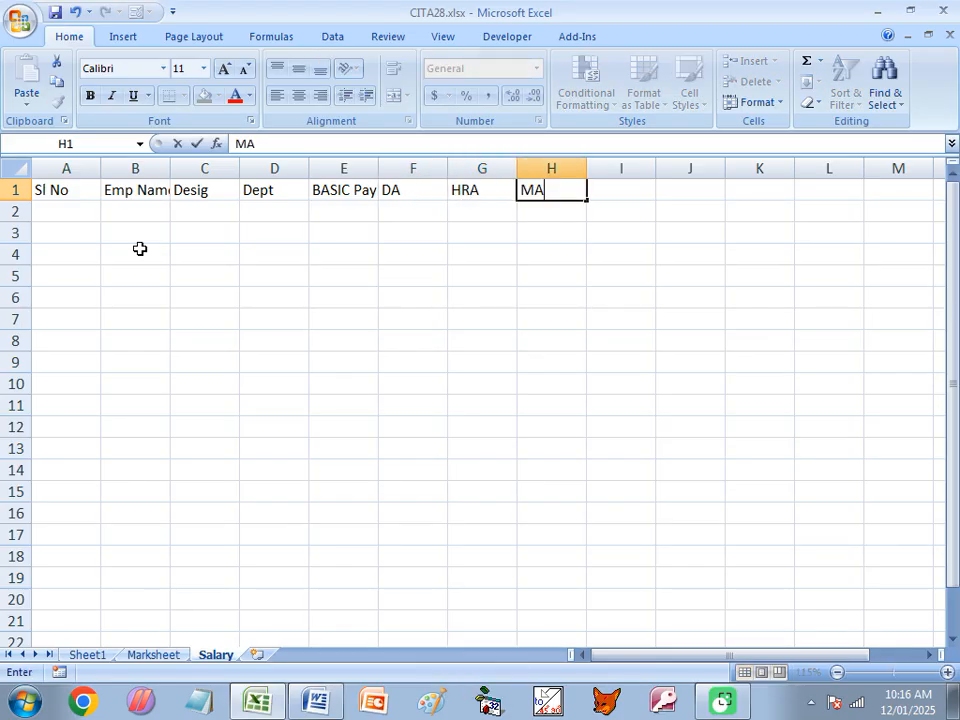
key(Tab)
text(TA)
key(Tab)
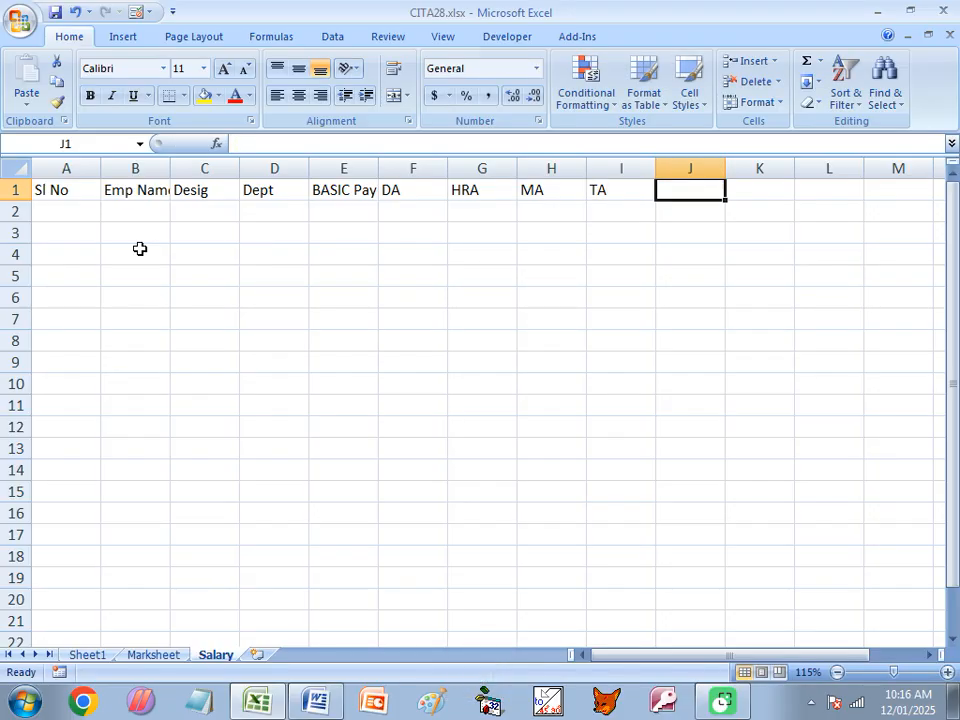
text(Gross)
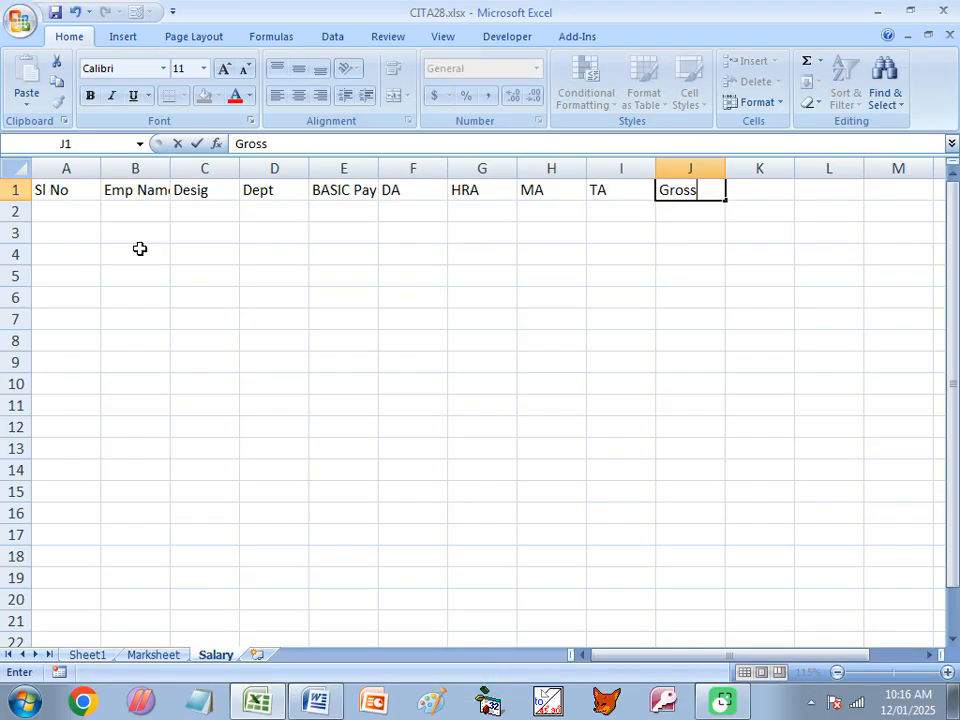
key(Tab)
- Add the deduction headers P Tax, PF and Loan in cells K1 to M1
text(P Tax)
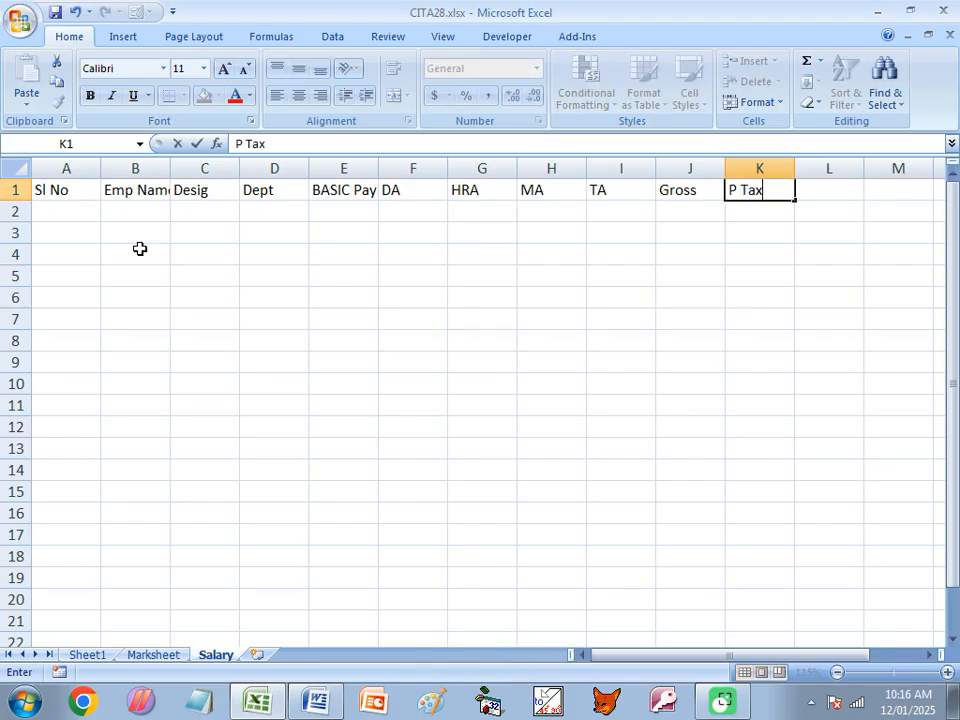
key(Tab)
text(PF)
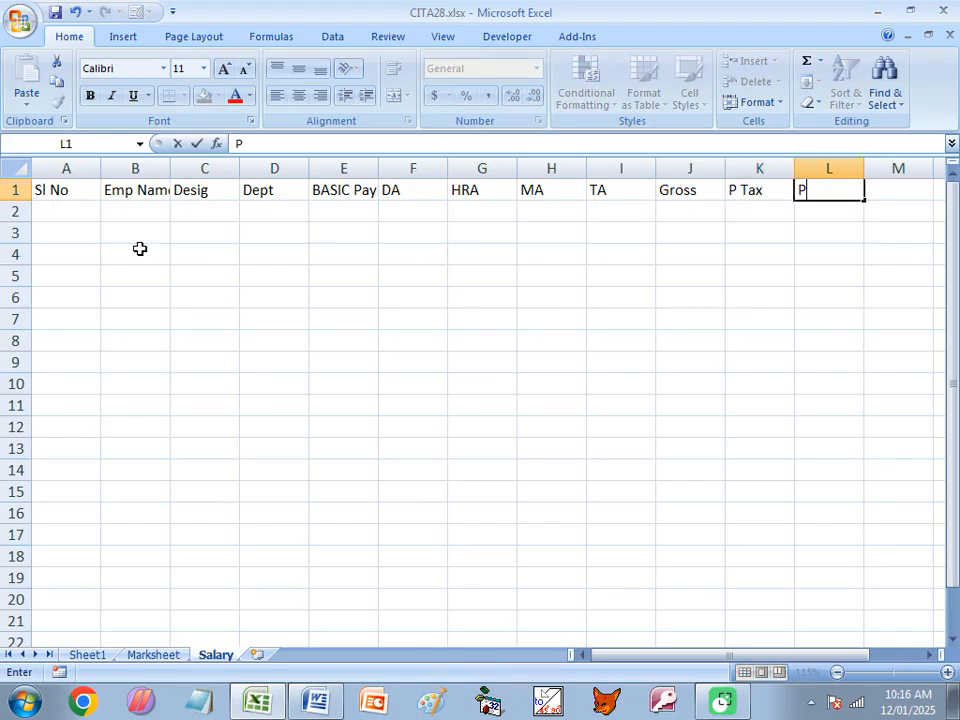
key(Tab)
text(Loan)
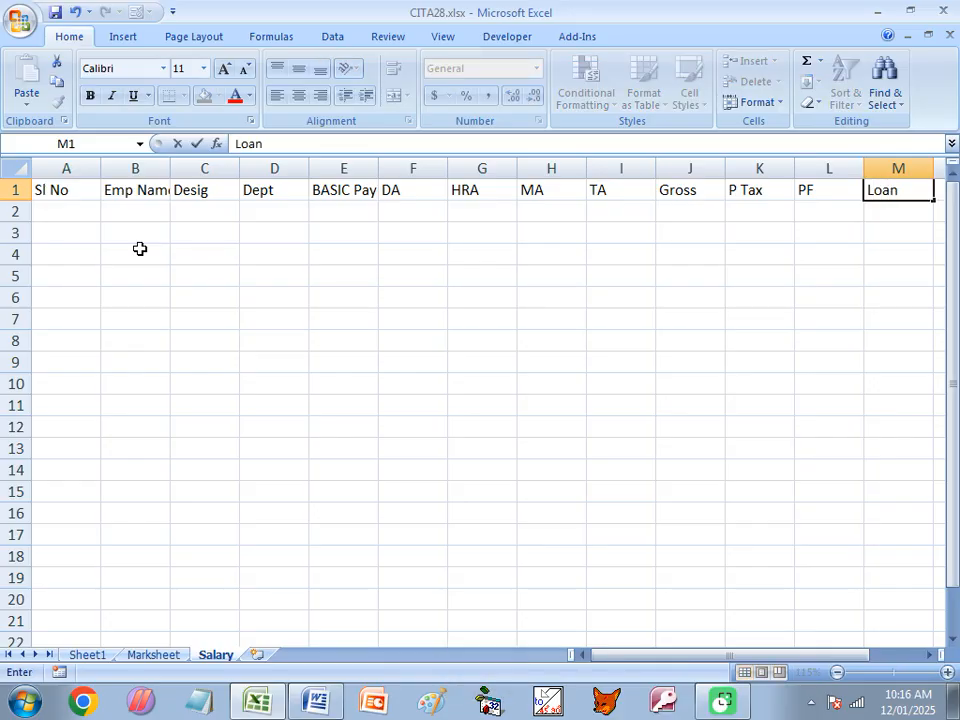
key(Tab)
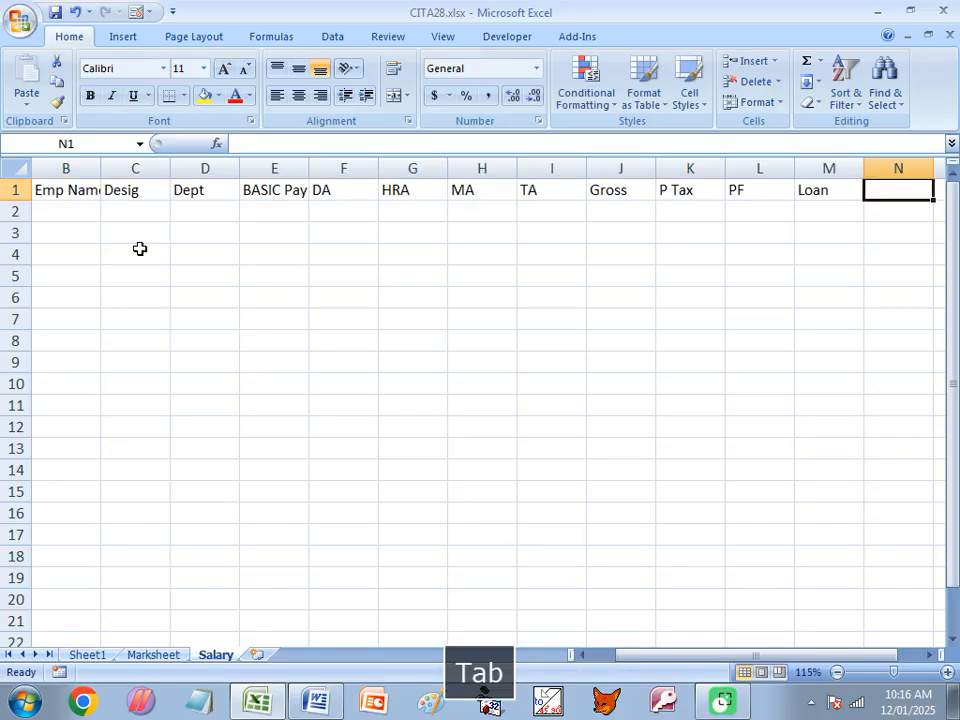
- Complete the header row with TD in N1 and Net Salary in O1
text(TD)
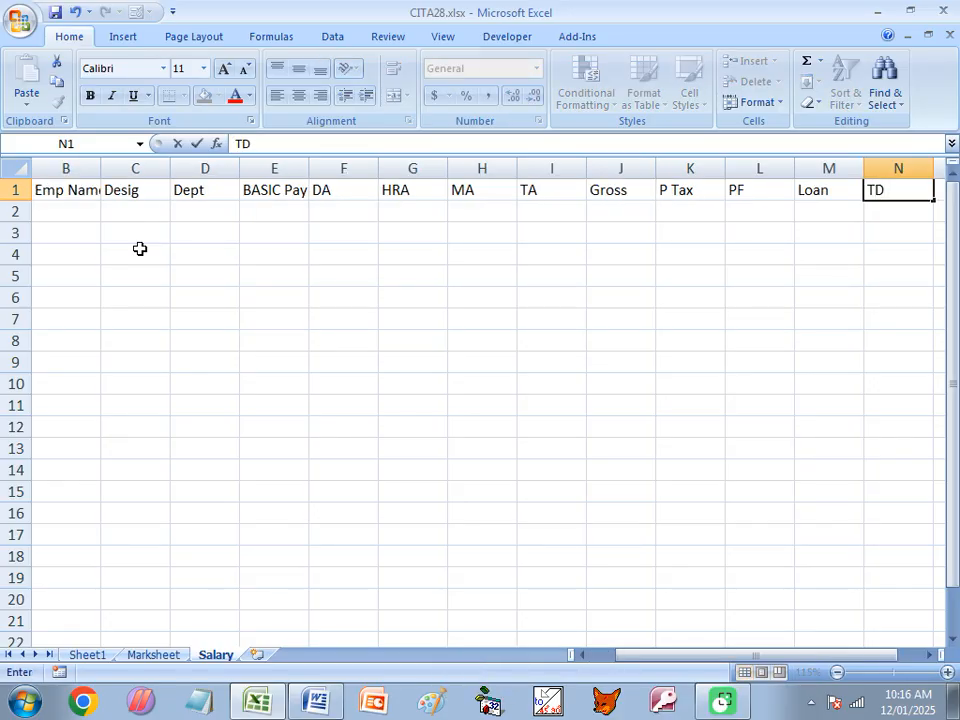
key(Tab)
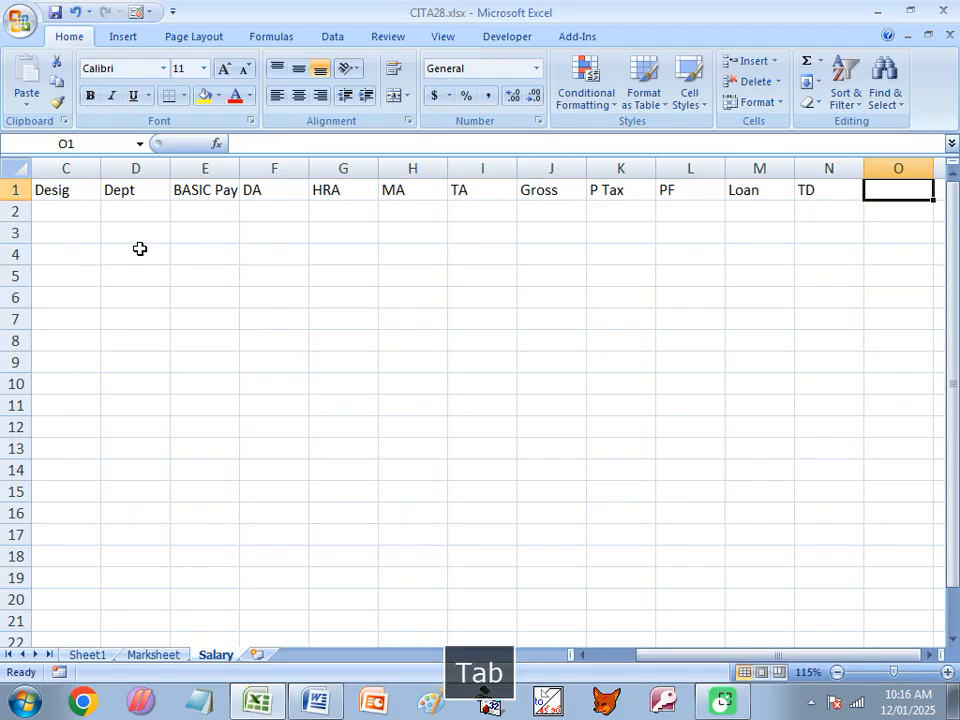
text(Net)
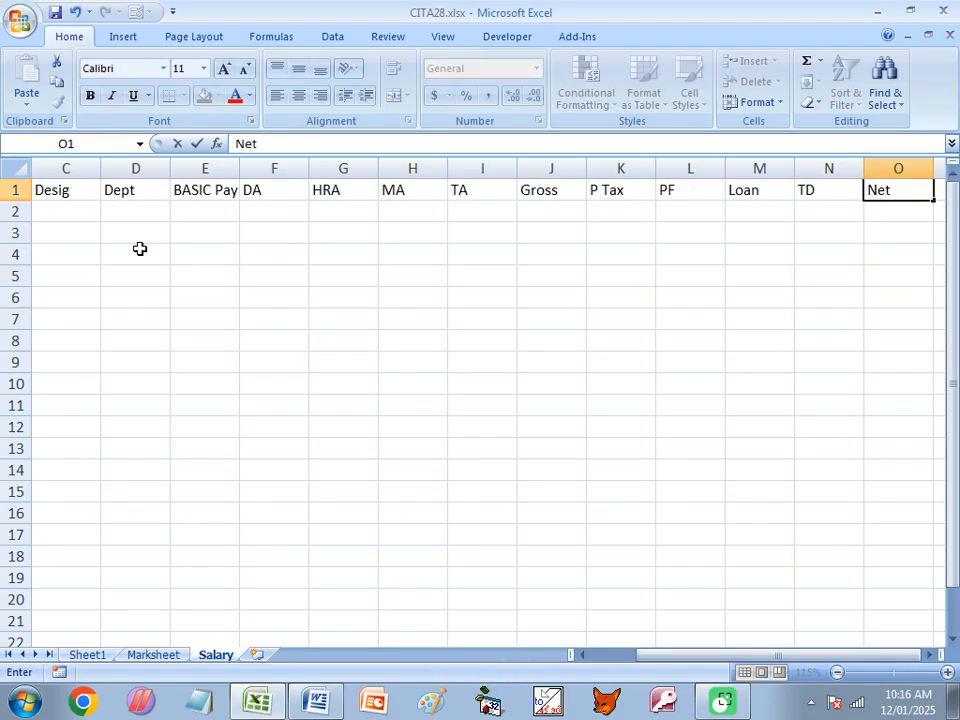
text( Salary)
key(Return)
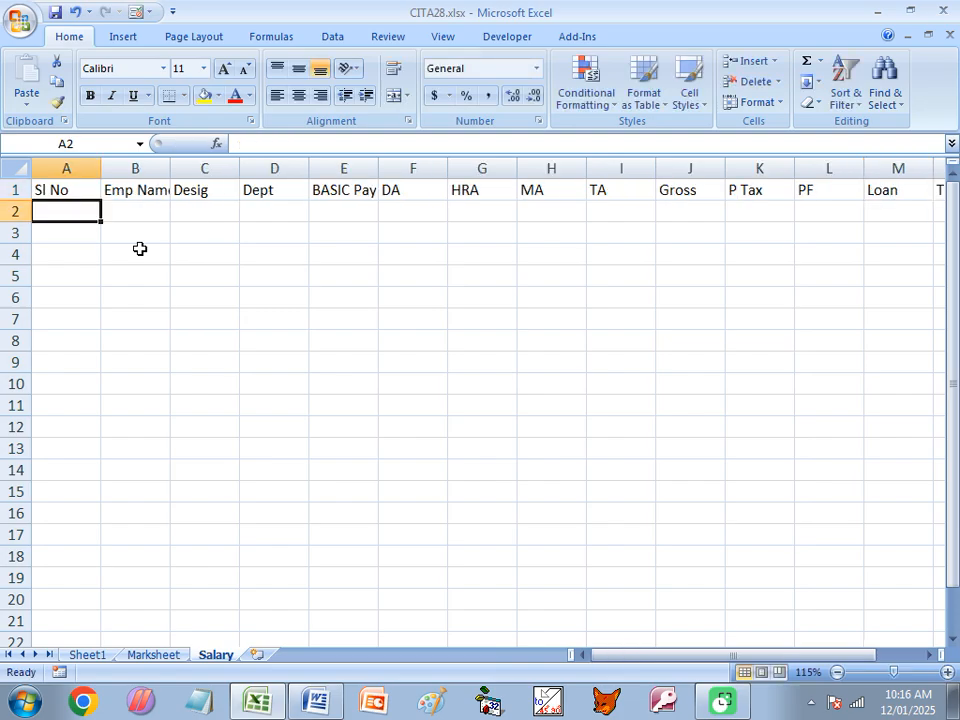
- Enter serial number 1 in A2 and widen the Emp Name column to fit its header
text(1)
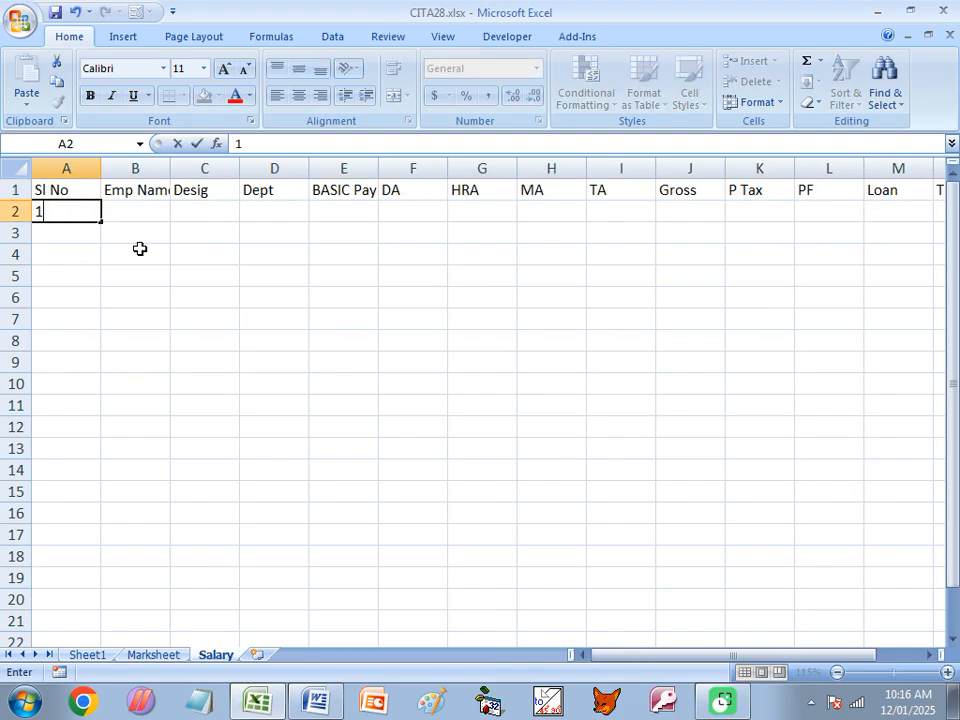
key(Return)
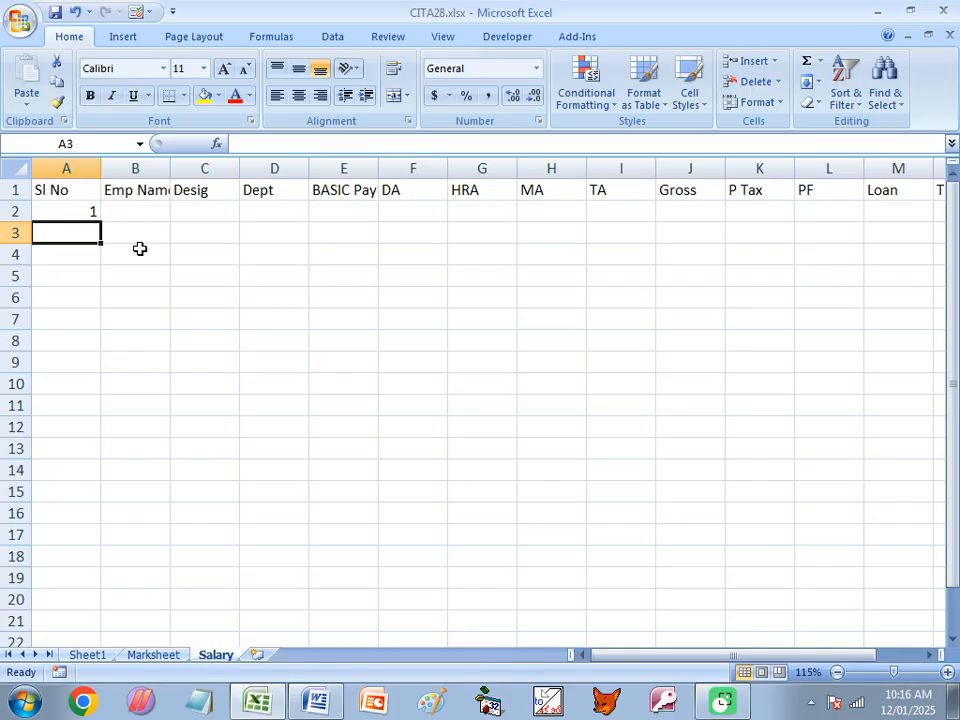
click(160, 210)
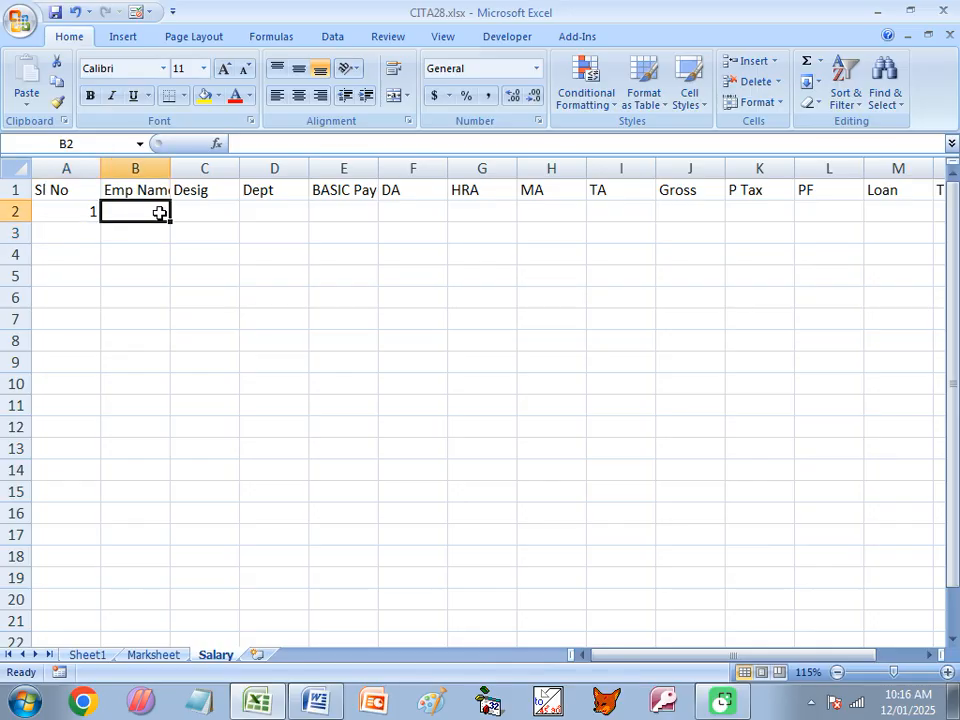
drag(170, 165, 214, 166)
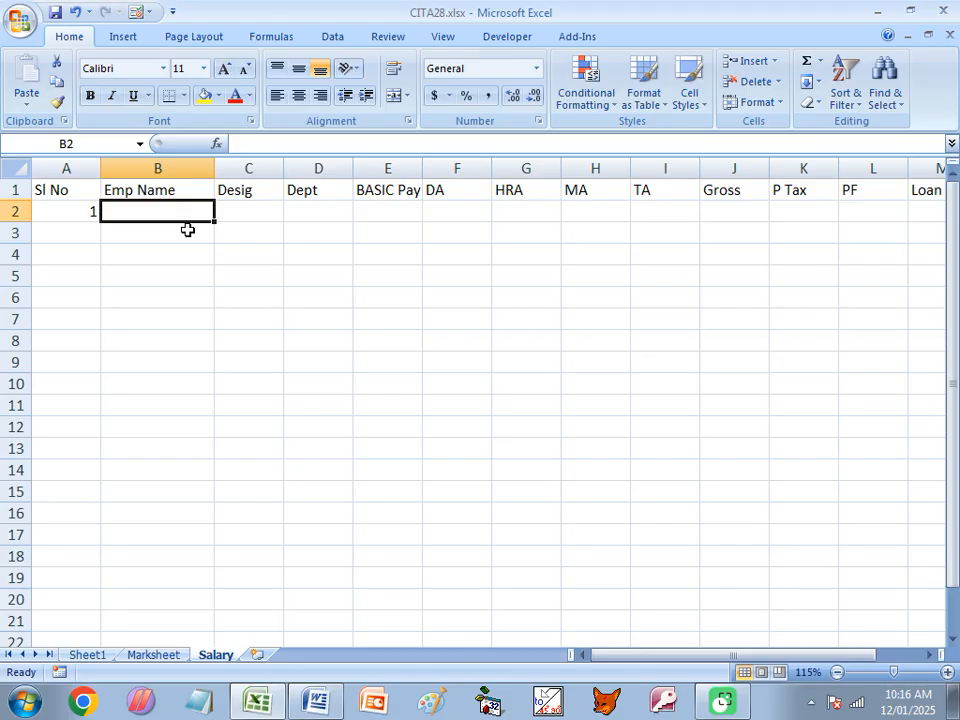
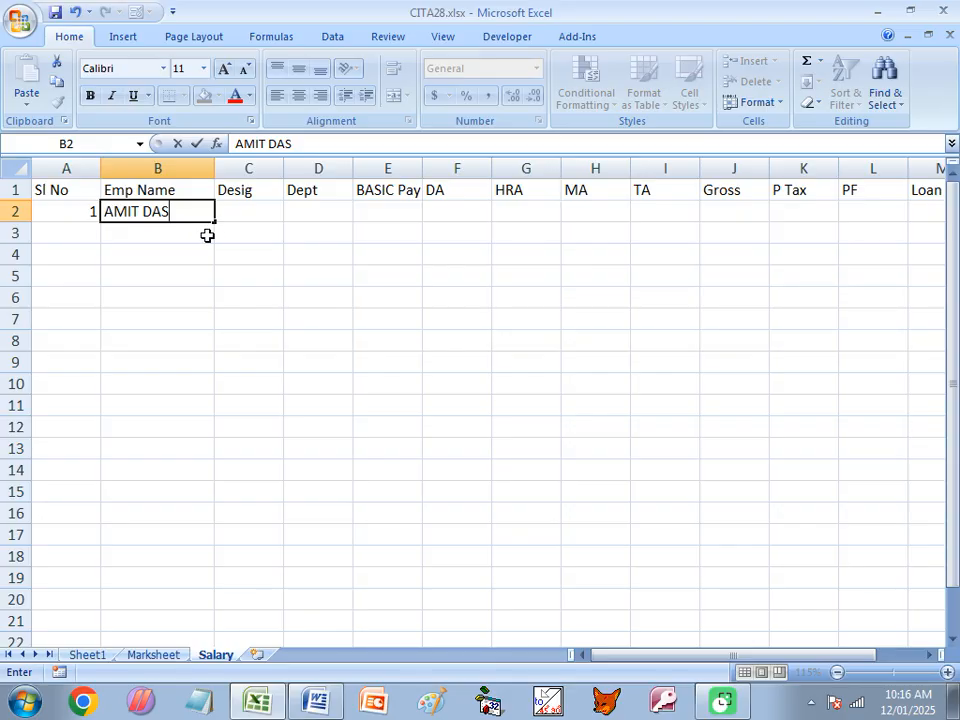
- Fill B2 to B12 with the employee list starting from the first employee's name, and autofit column B
drag(217, 220, 213, 443)
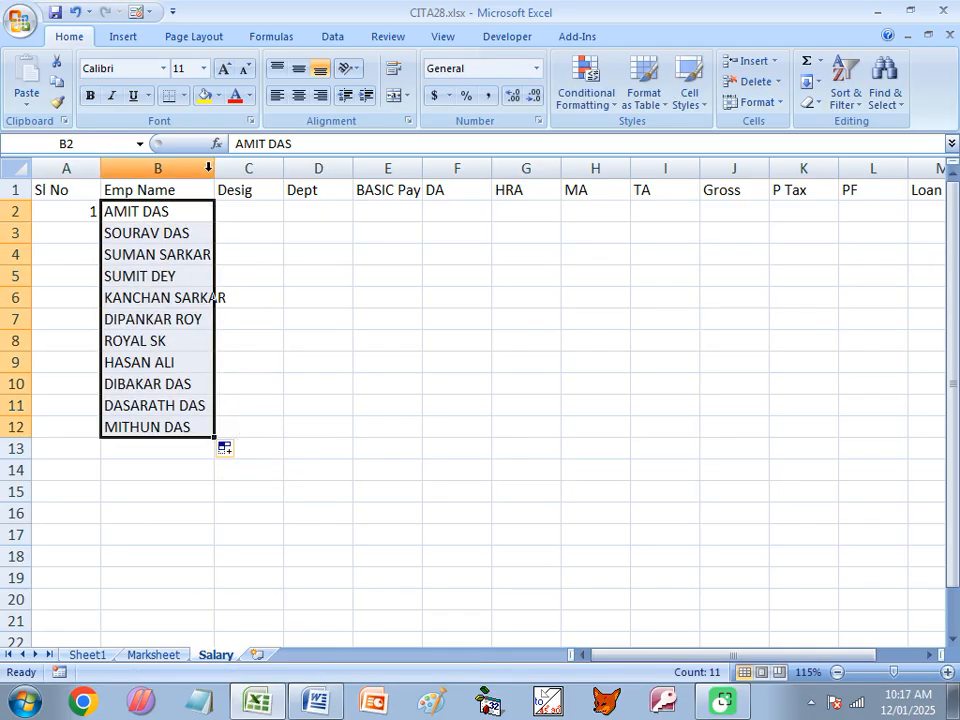
double_click(213, 169)
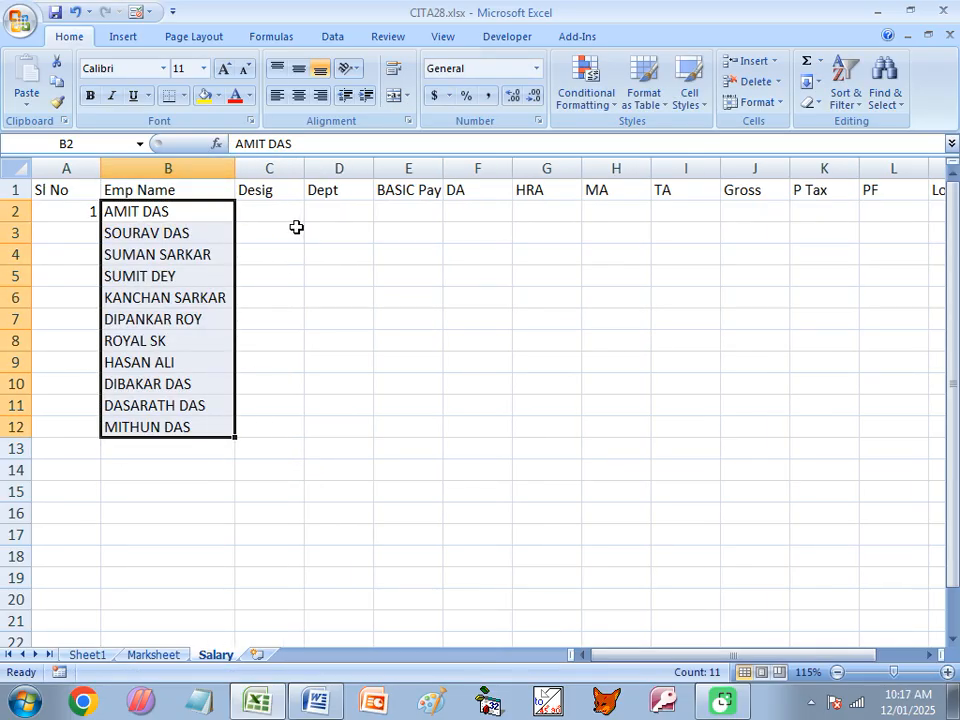
- Enter the designations HT in C2 and AT in C3, C4 and C5
click(292, 212)
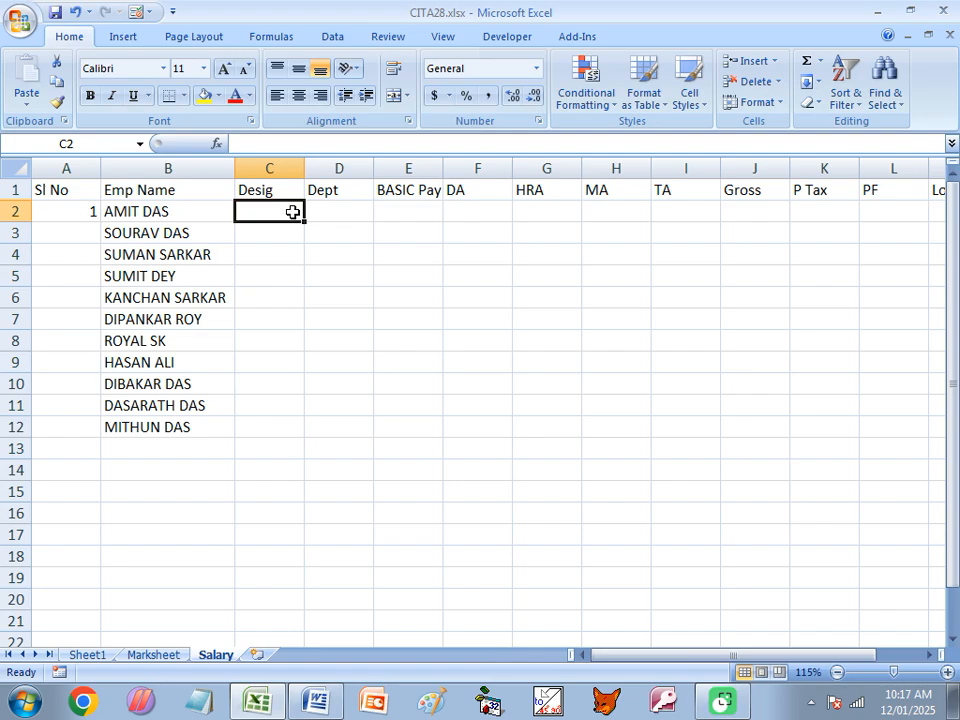
text(HT)
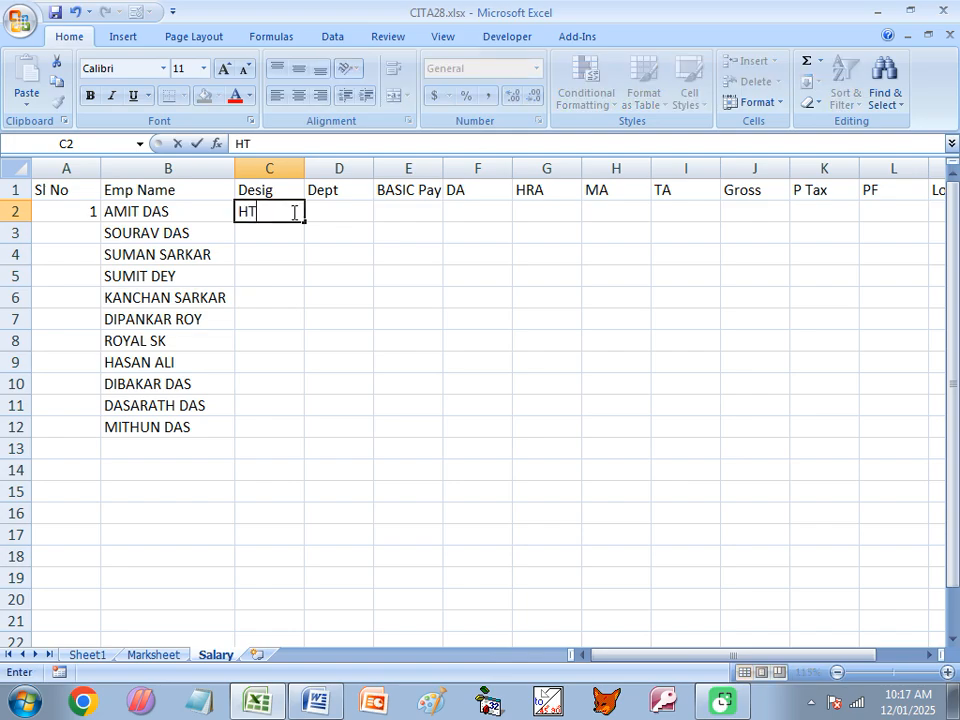
key(Return)
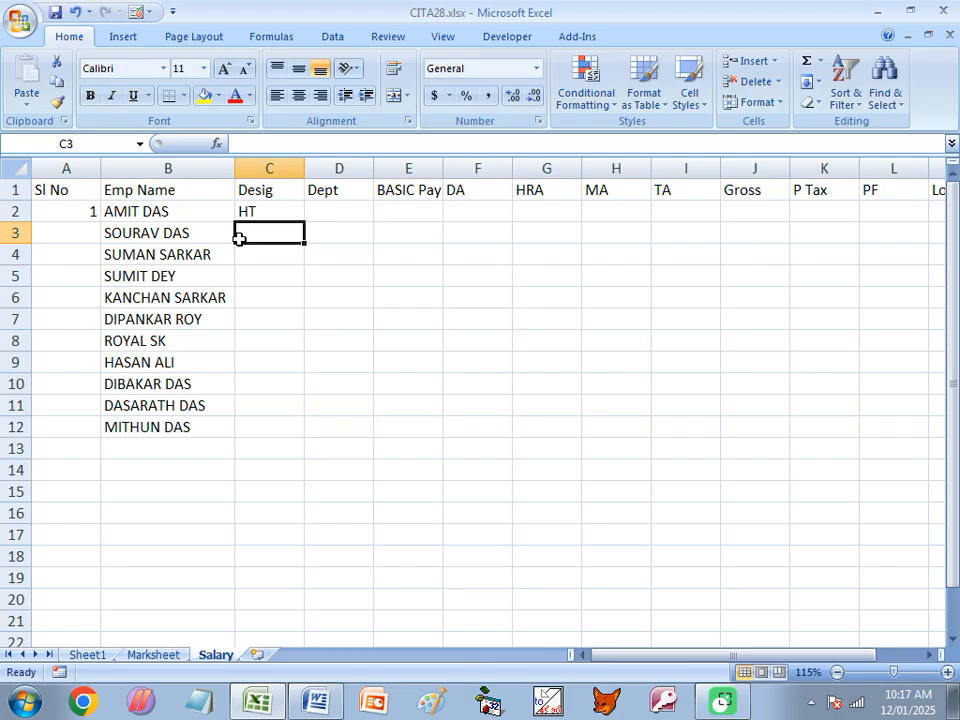
text(AT)
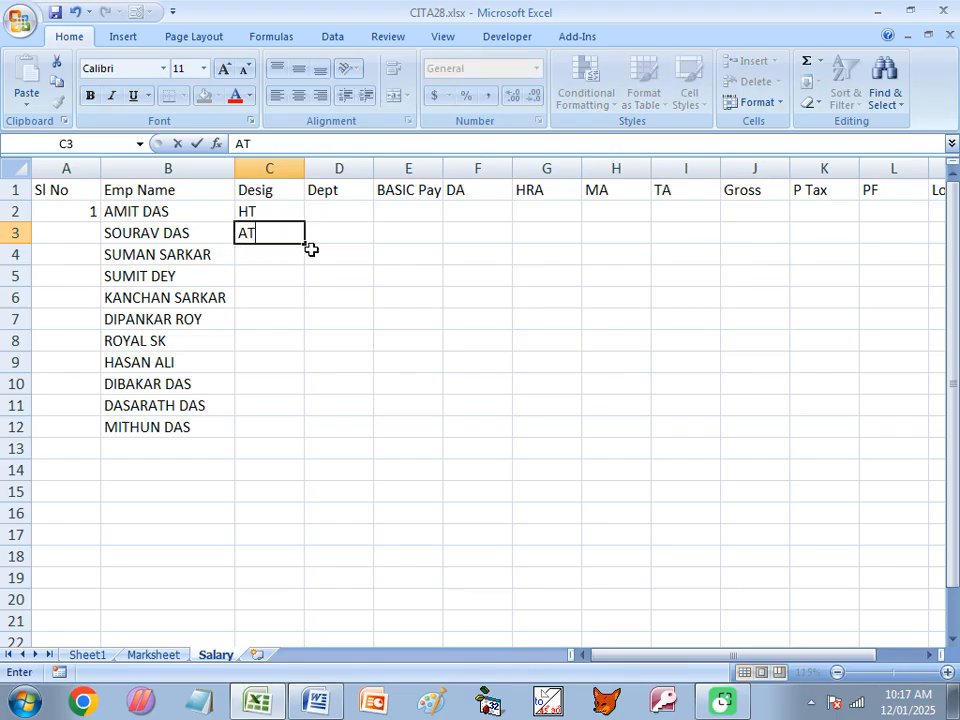
key(Return)
text(AT)
key(Return)
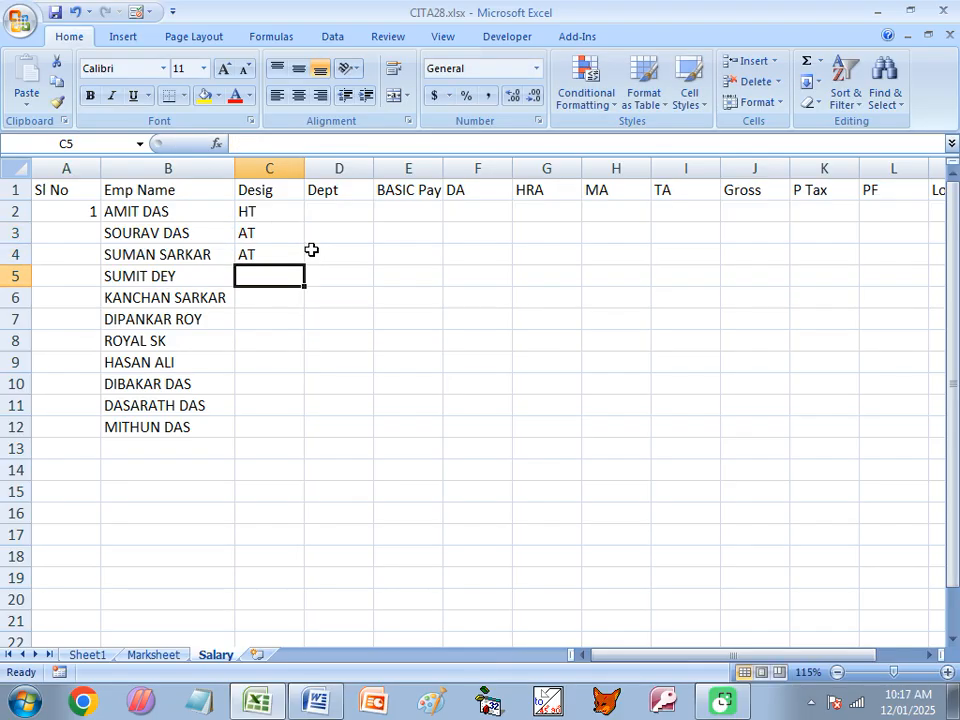
text(AT)
key(Return)
- Enter the designation PT in C6 and C7, and AT in C8 and C9
text(PT)
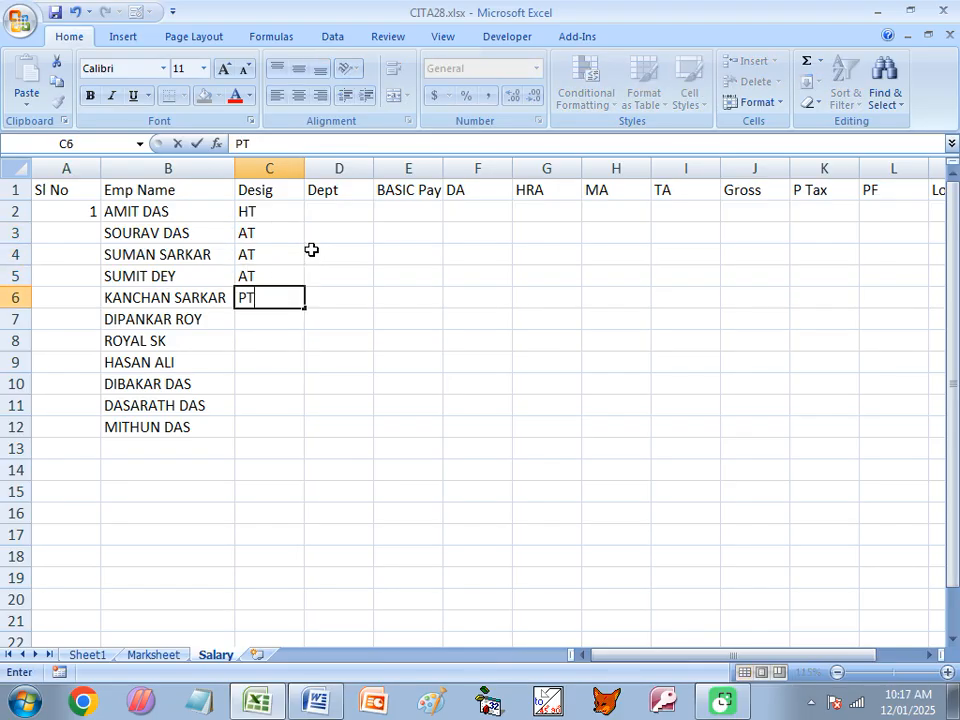
key(Return)
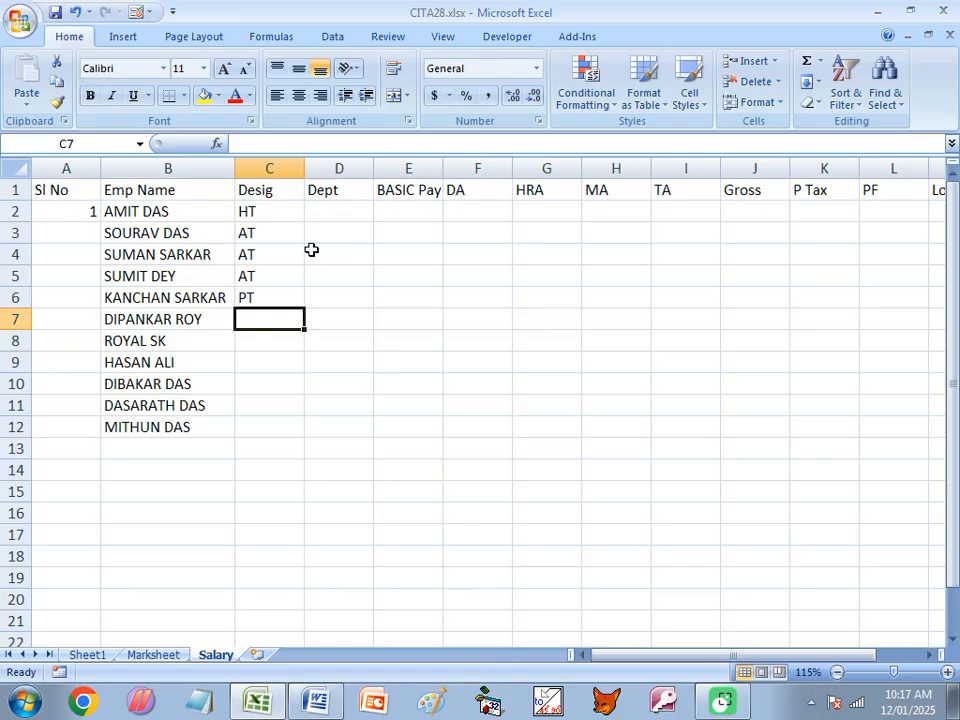
text(PT)
key(Return)
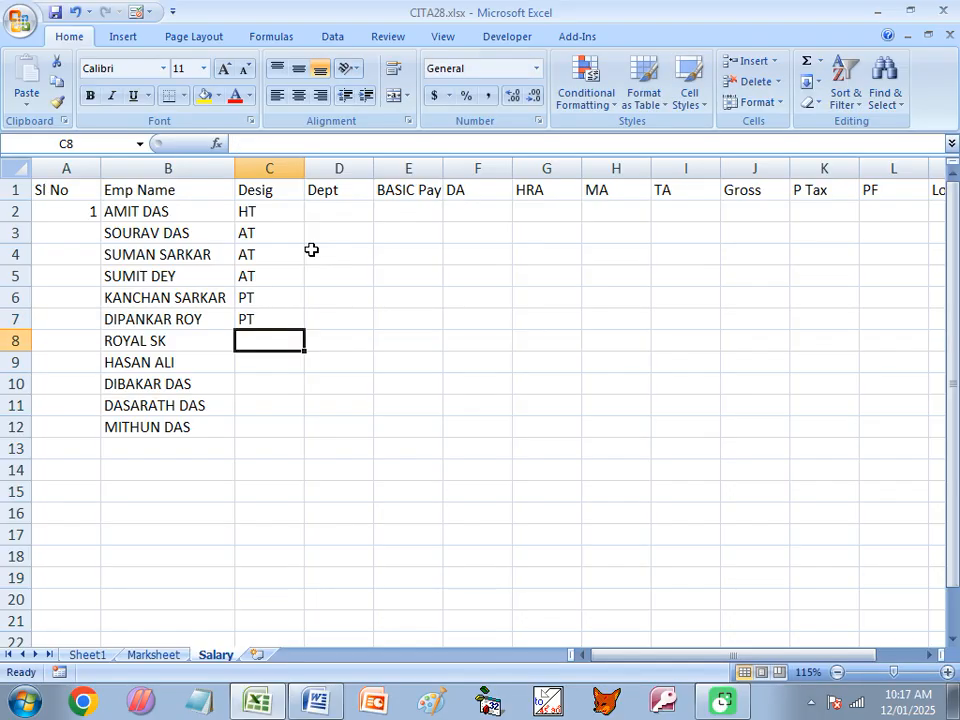
text(AT)
key(Return)
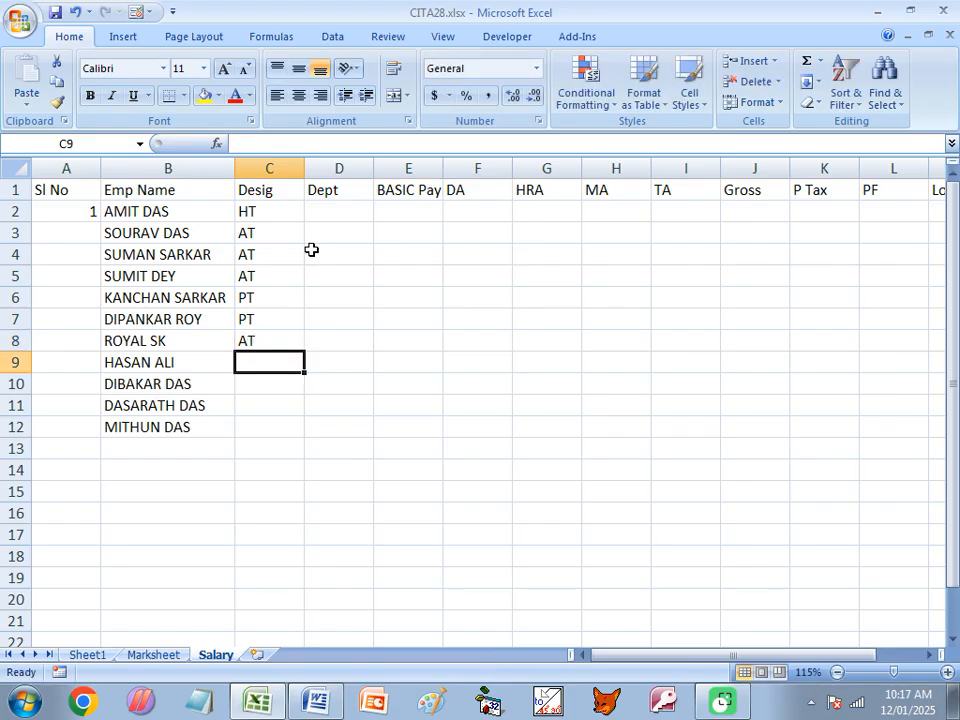
key(Return)
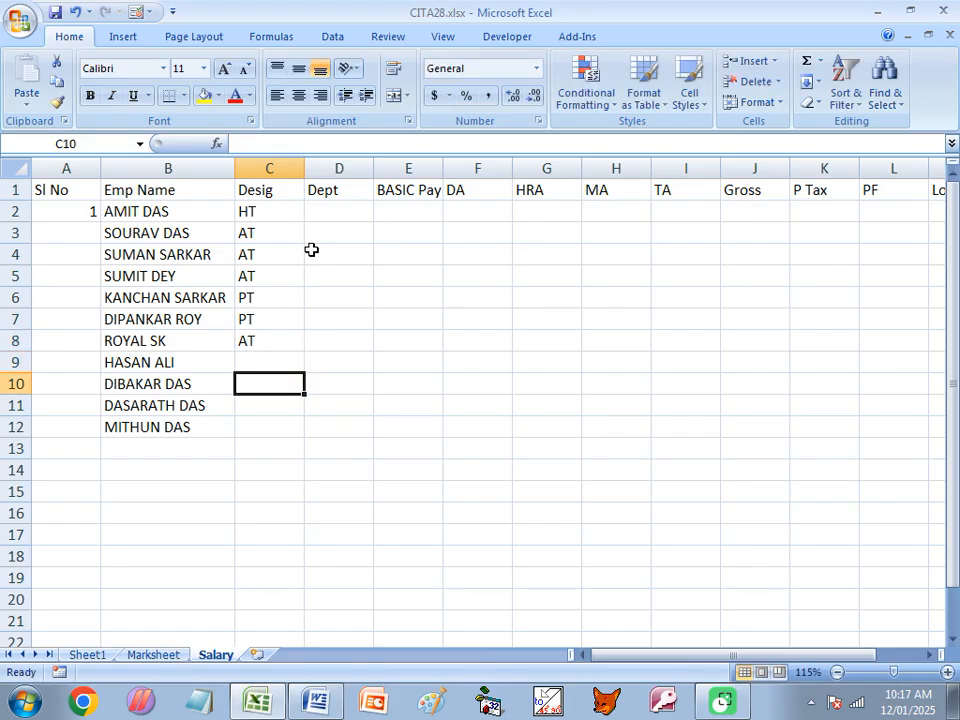
key(Up)
text(AT)
key(Return)
- Complete the Desig column with GROUP-D in C10, GROUP-C in C11 and PT in C12
text(G)
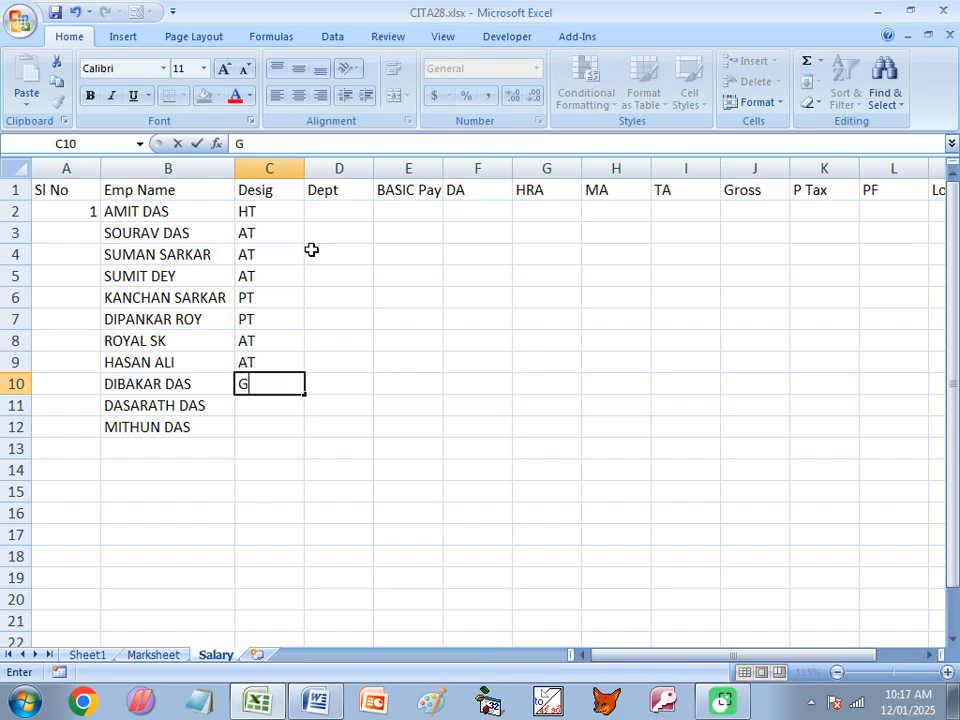
text(ROUP-D)
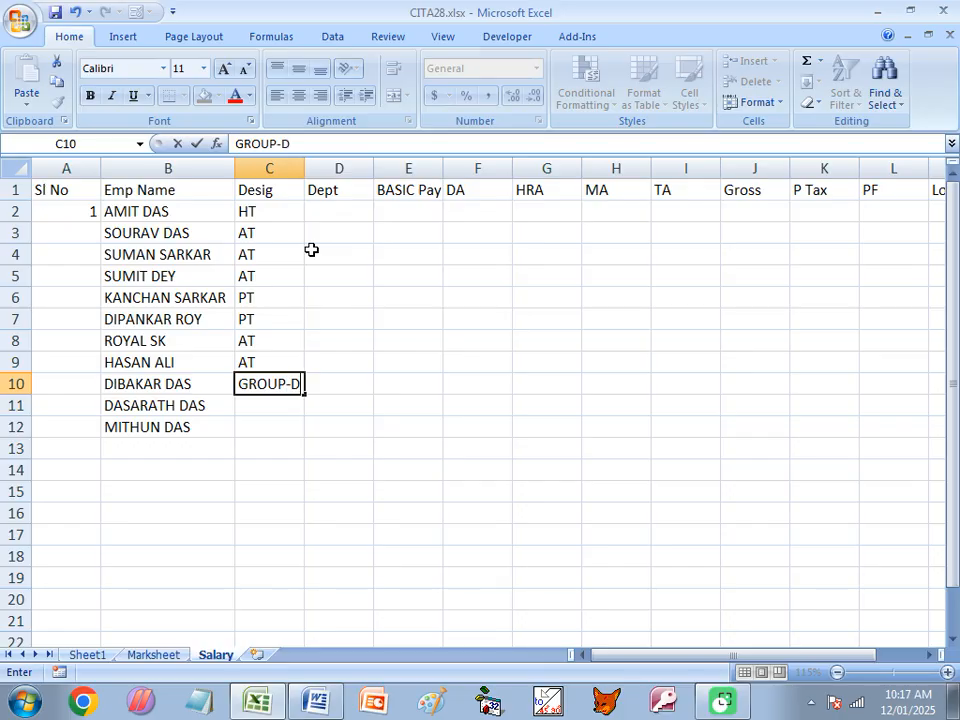
key(Return)
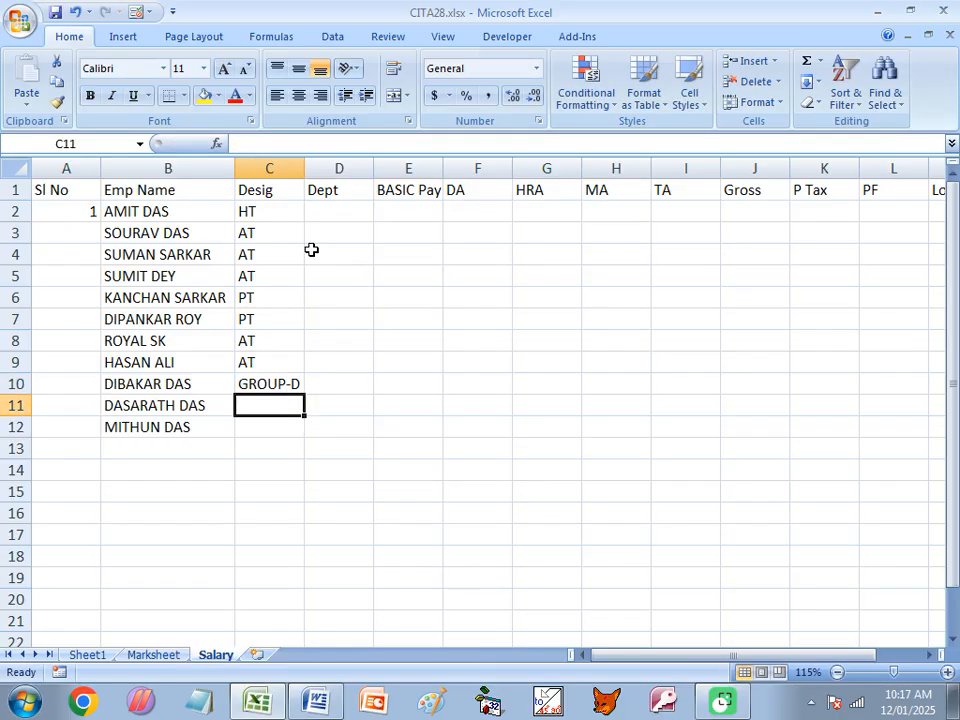
text(GR)
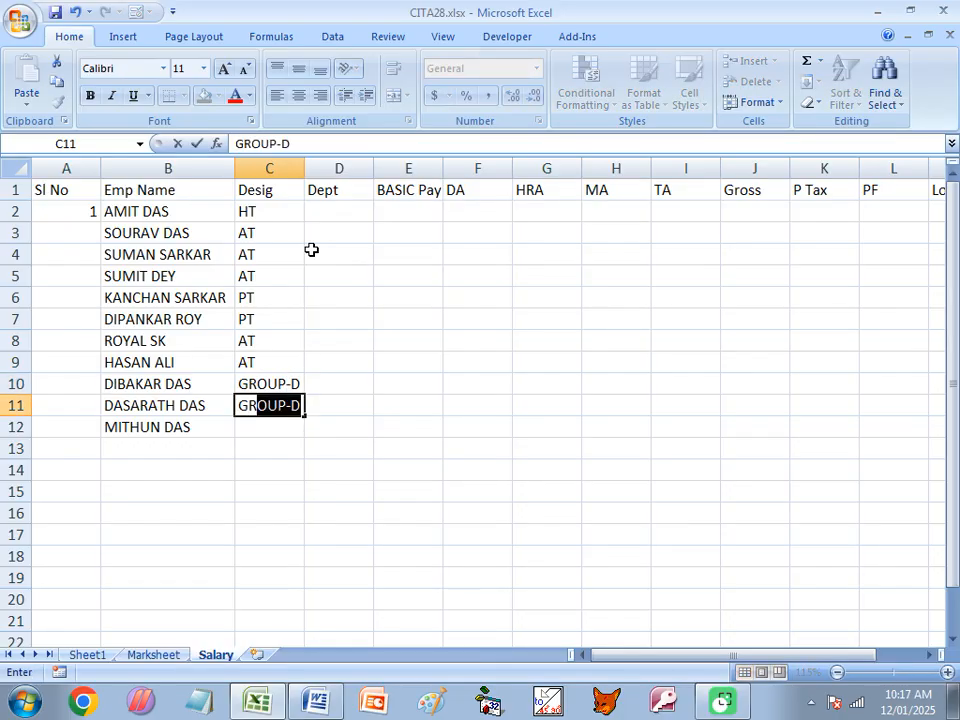
key(F2)
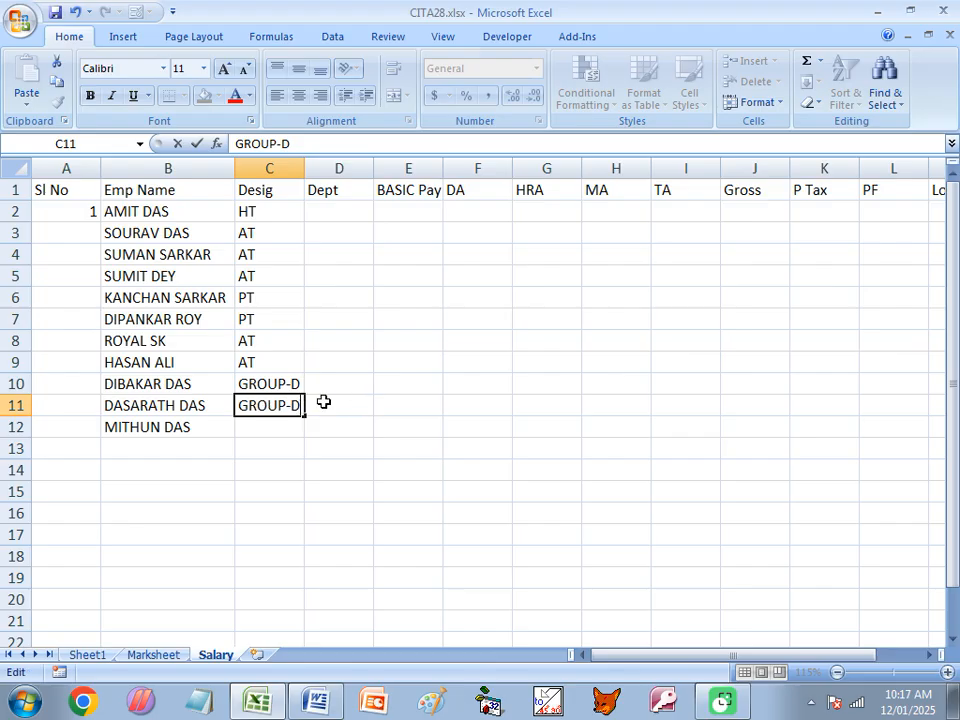
key(BackSpace)
text(C)
key(Return)
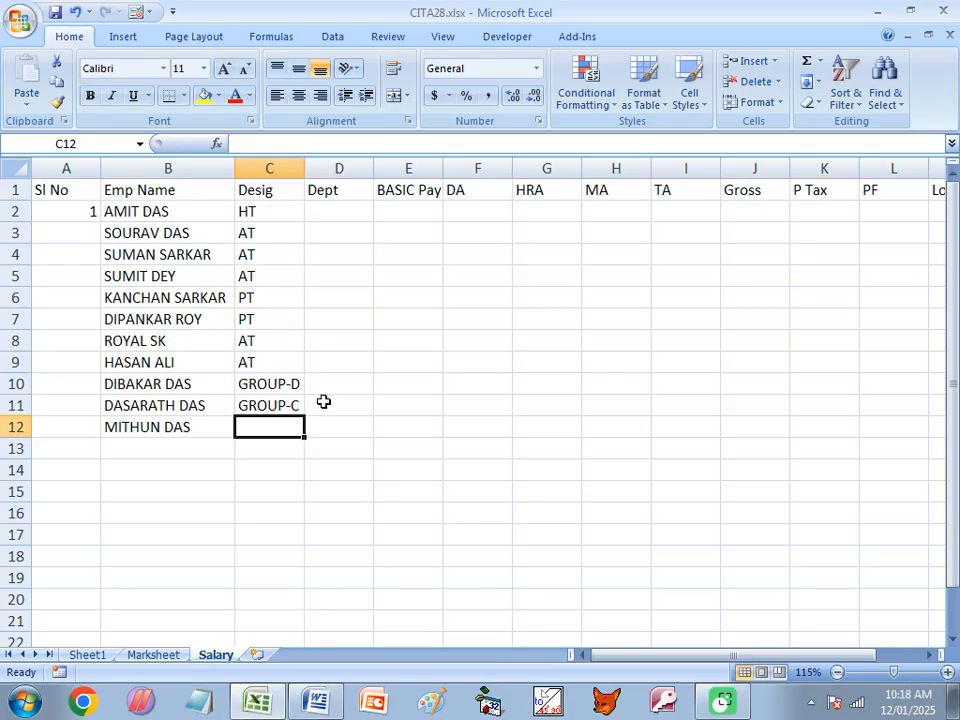
text(PT)
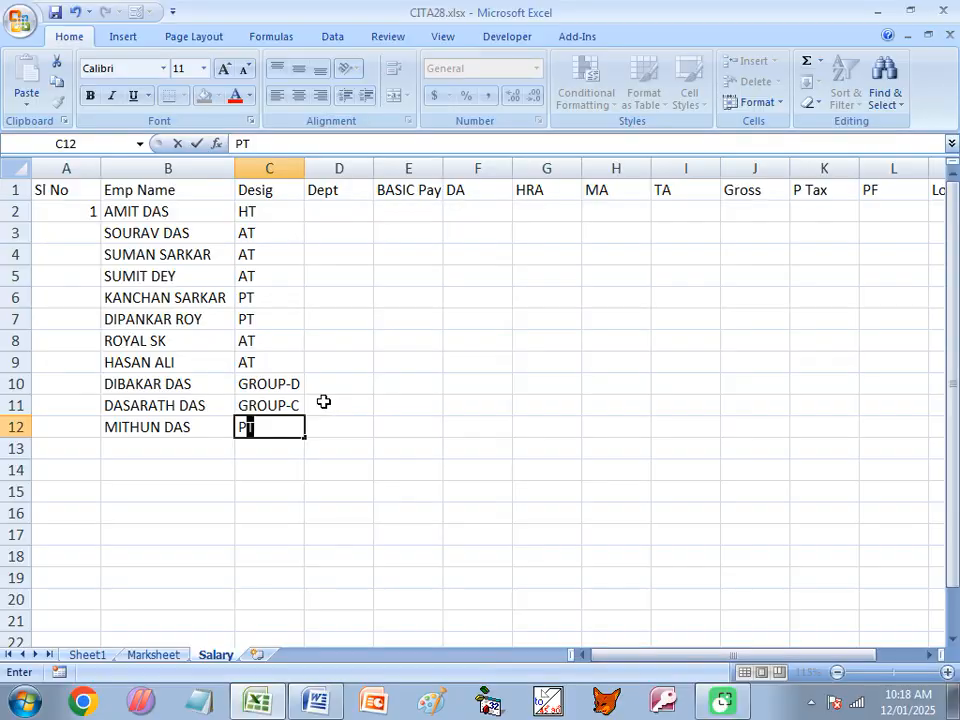
key(Return)
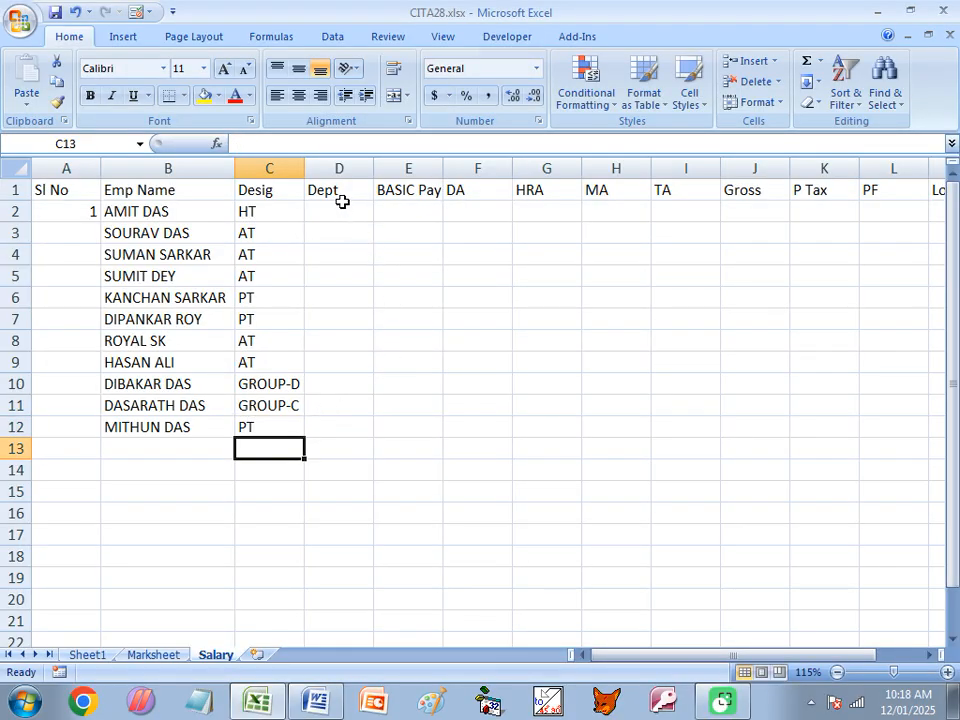
- Enter EDU in D2 and fill it down the Dept column to D12
click(342, 206)
text(EDU)
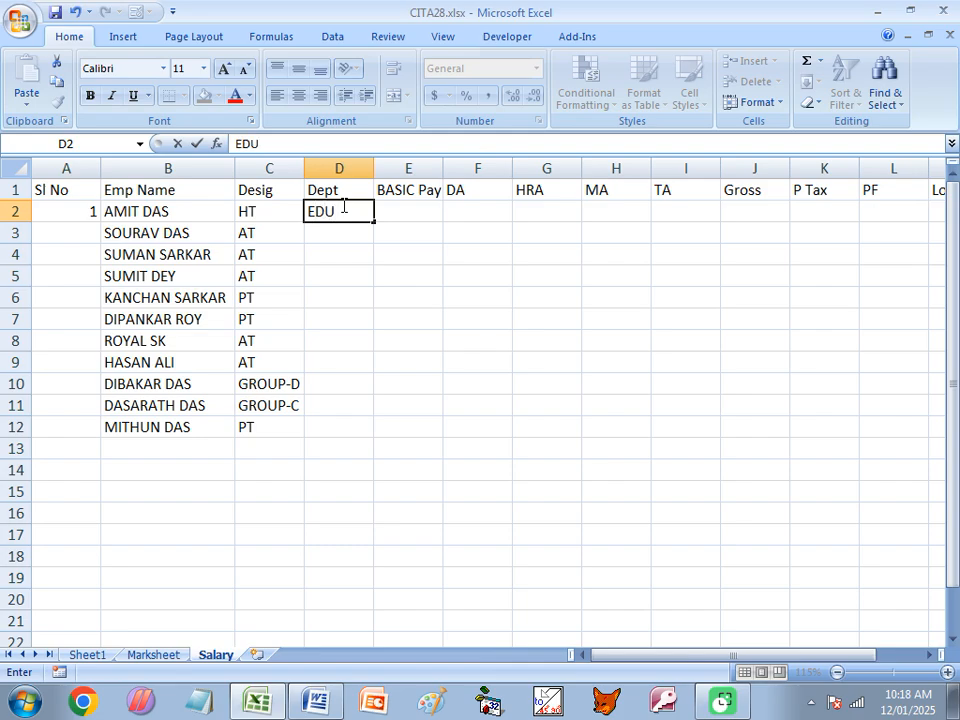
drag(375, 223, 377, 436)
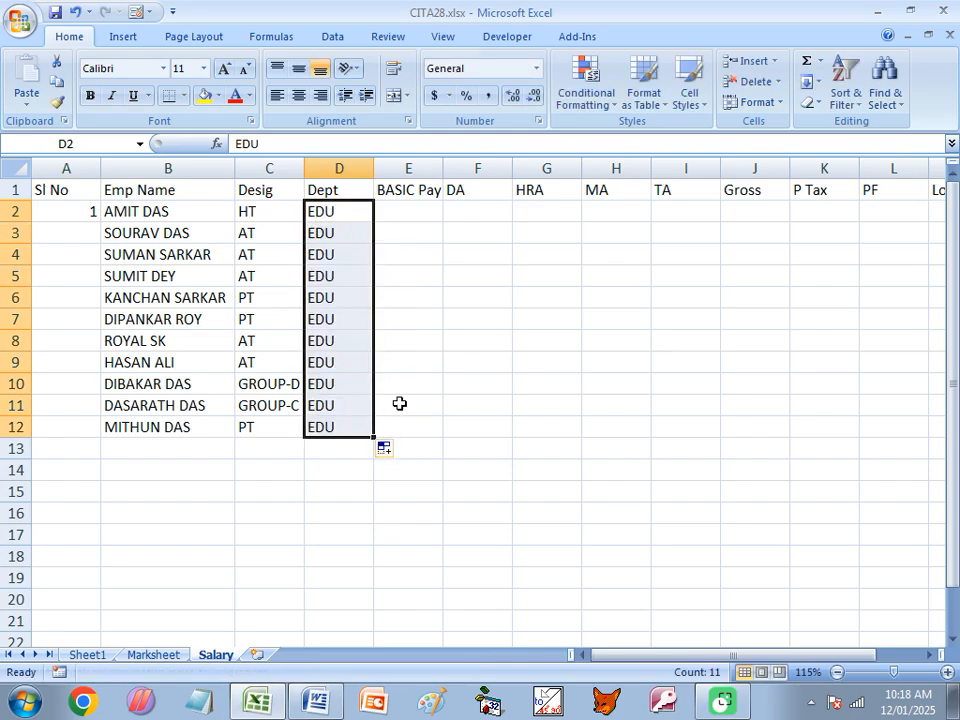
- Widen the BASIC Pay column slightly and enter 58500, 32800 and 35640 in E2 to E4
drag(443, 167, 448, 167)
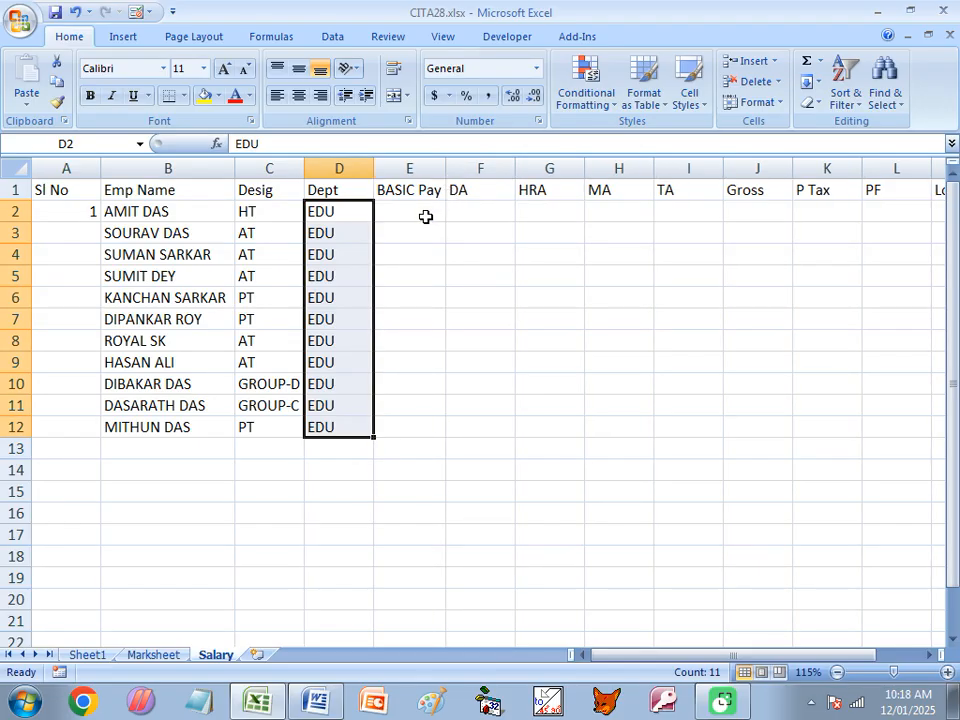
click(426, 215)
text(5)
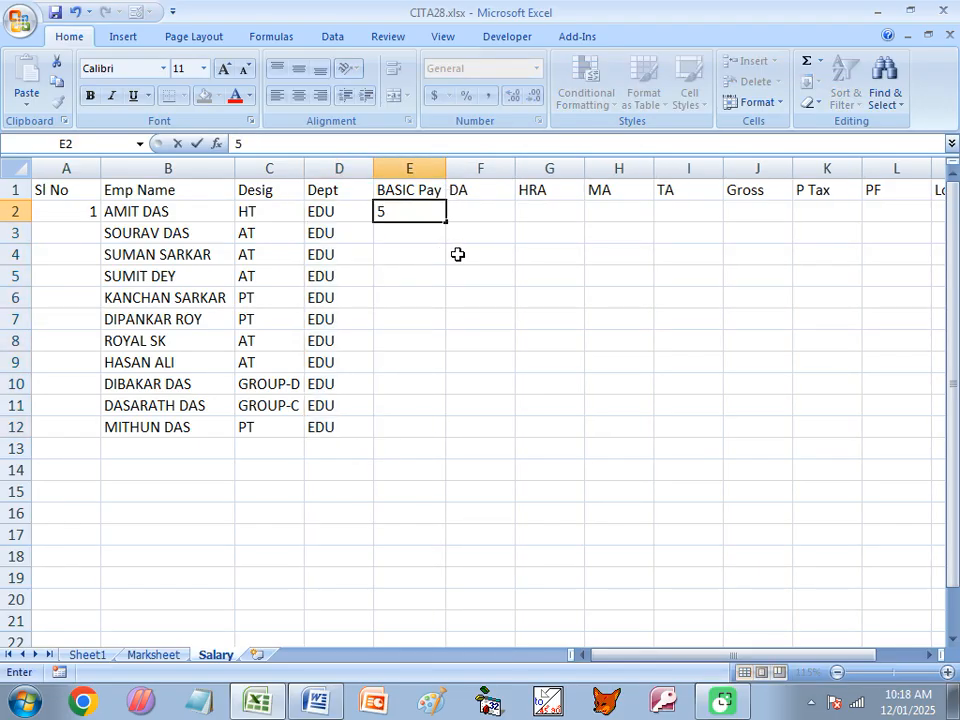
text(8500)
key(Return)
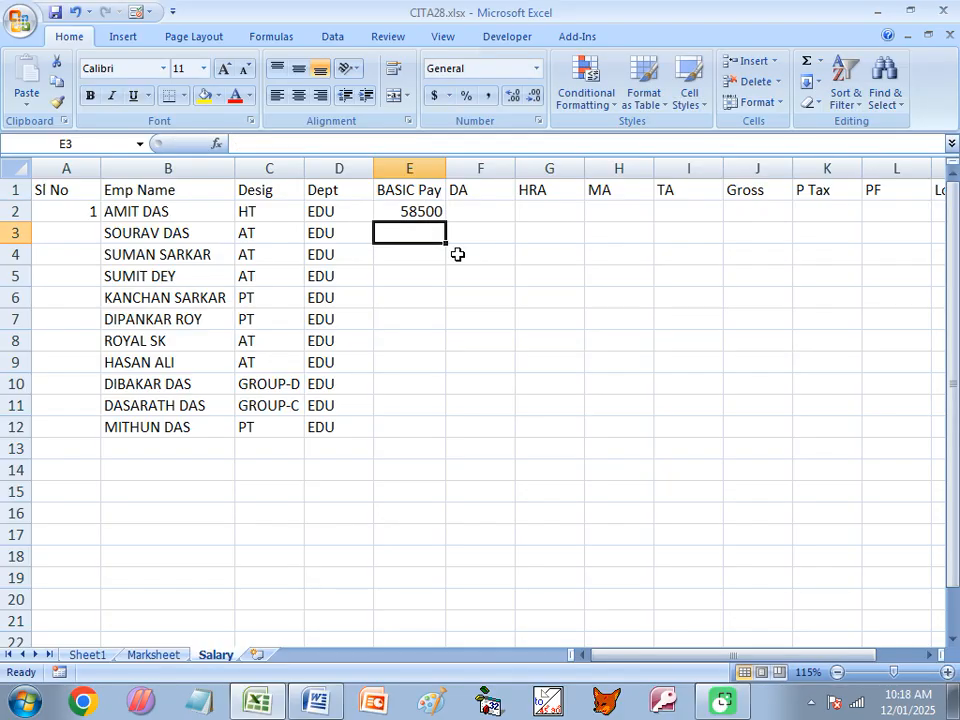
text(32800)
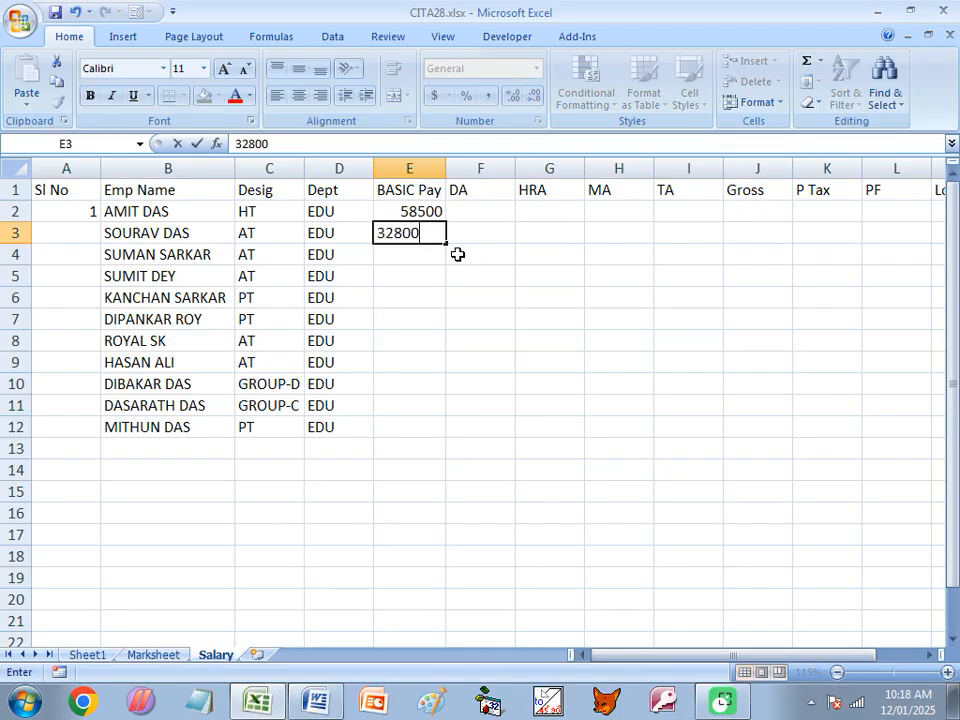
key(Return)
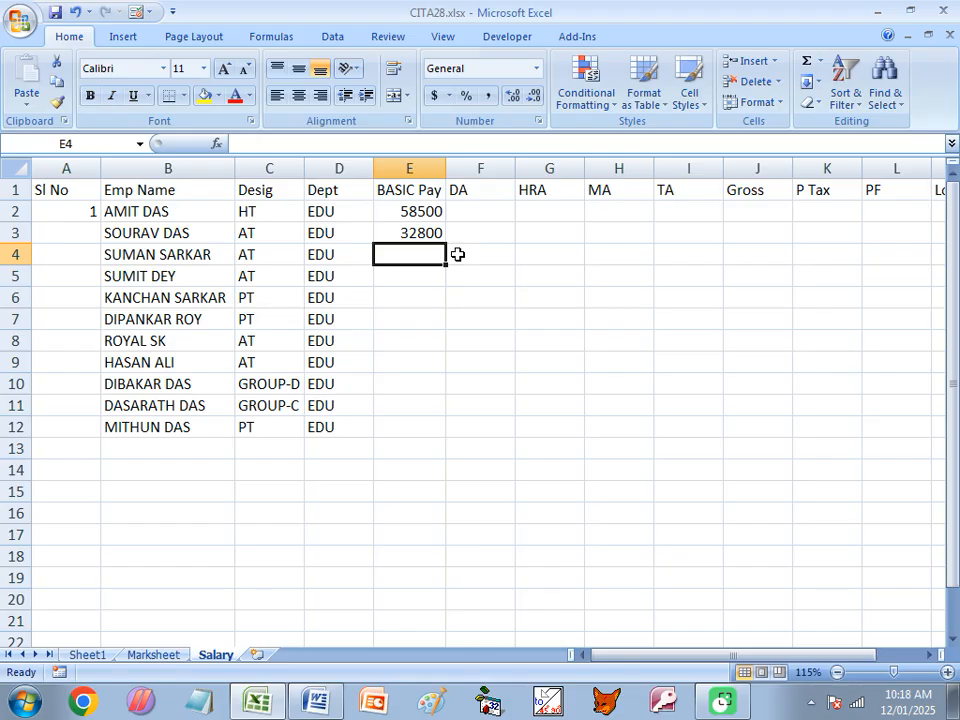
text(3564)
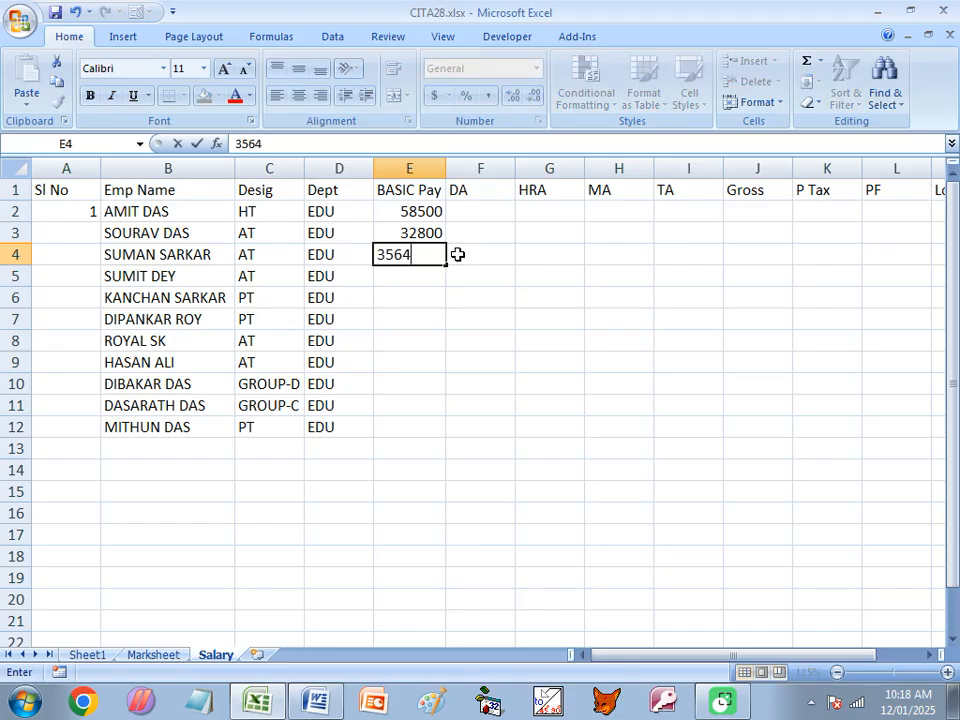
text(0)
key(Return)
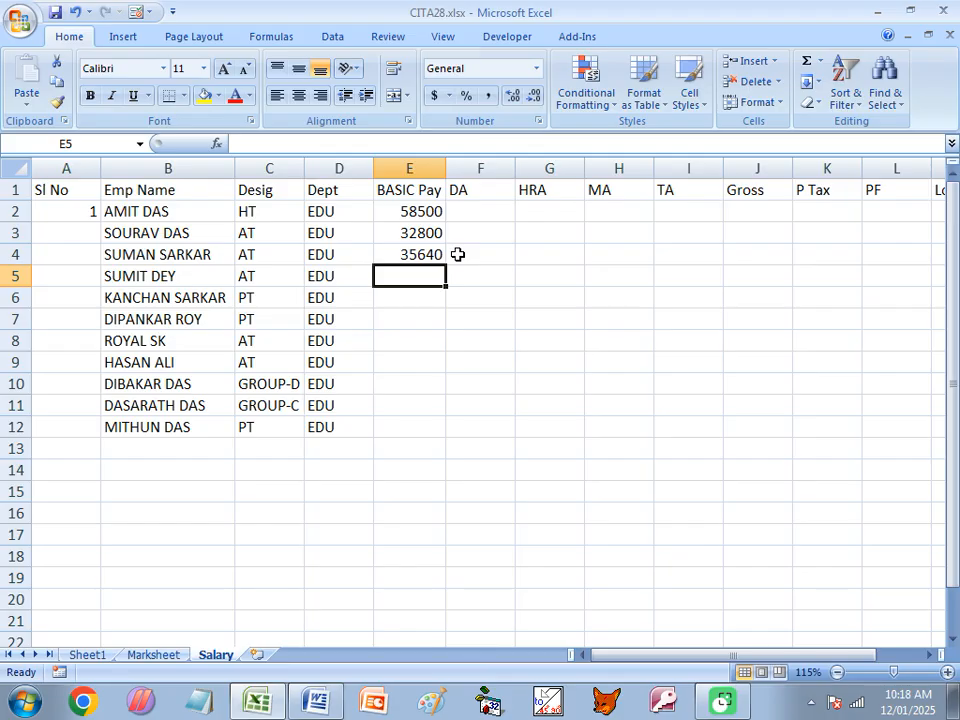
- Enter the basic pay amounts 40500 in E5 and 15800 in E6
text(4)
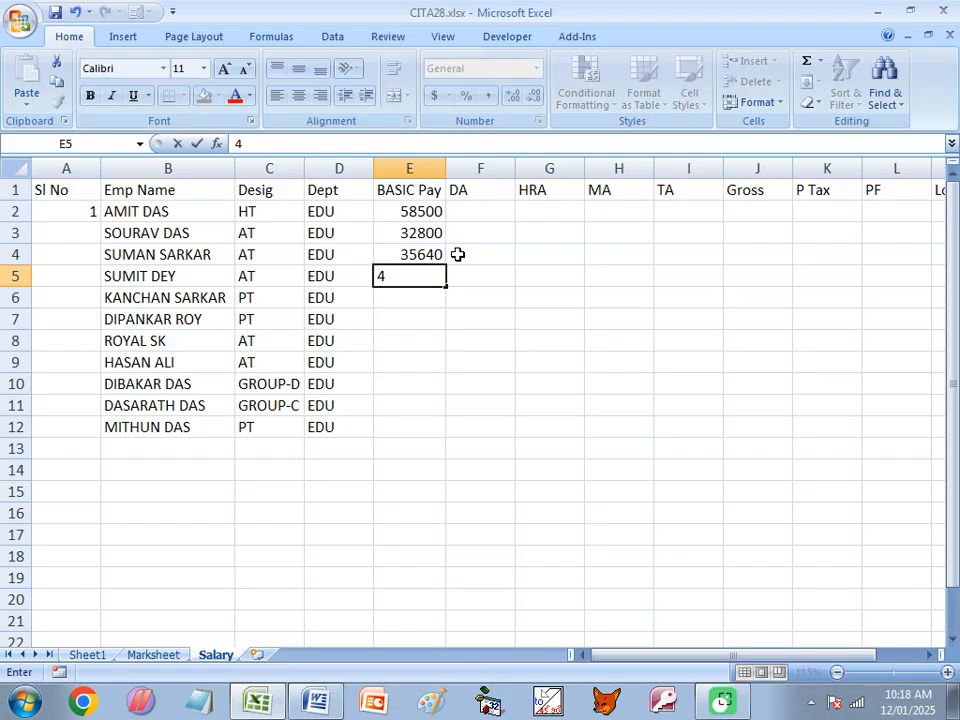
text(0500)
key(Return)
text(10)
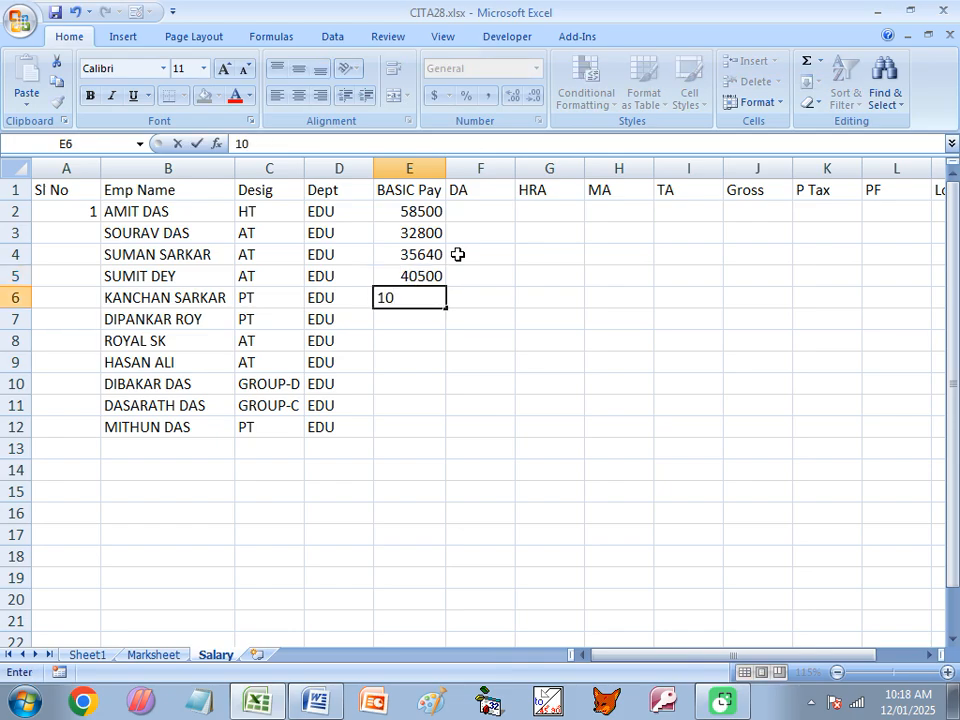
key(BackSpace)
text(5800)
key(Return)
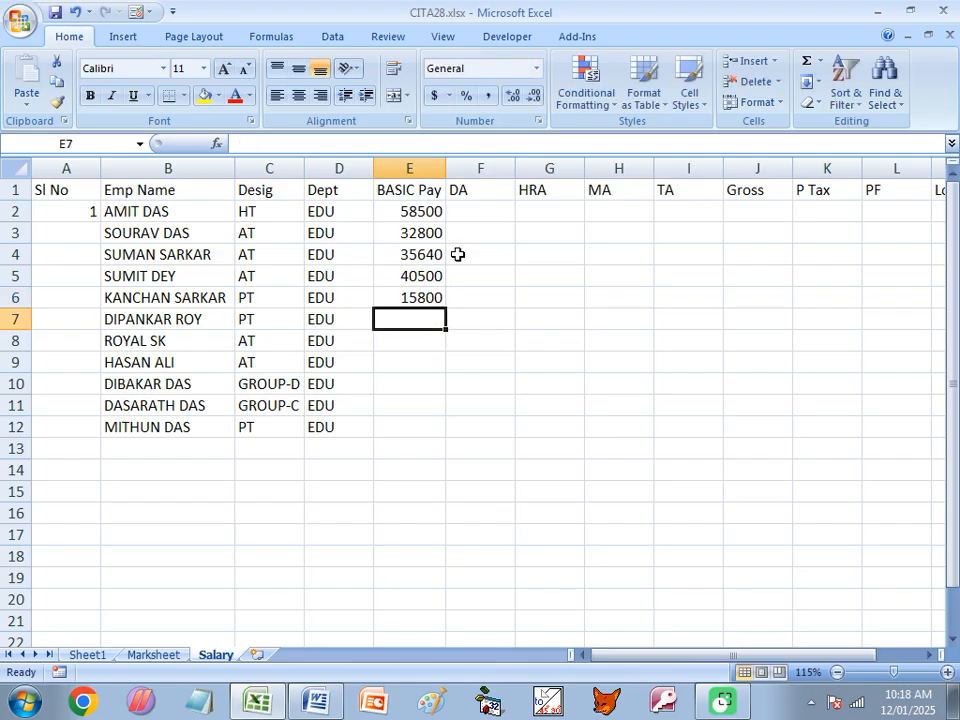
- Enter the basic pay amounts 18500 in E7, 39800 in E8 and 38450 in E9
text(18)
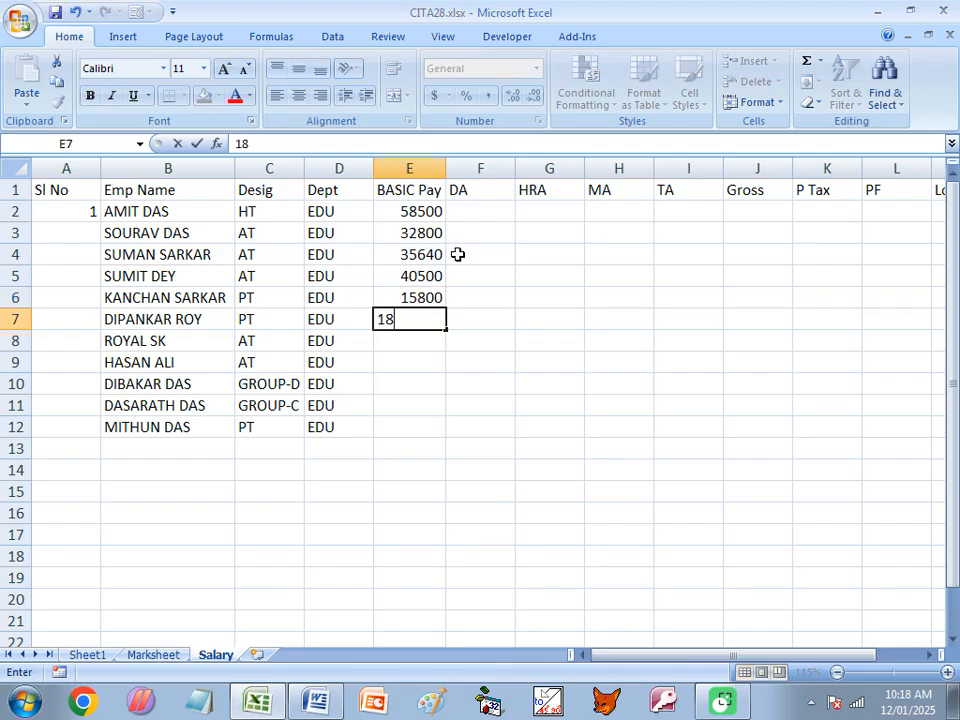
text(500)
key(Return)
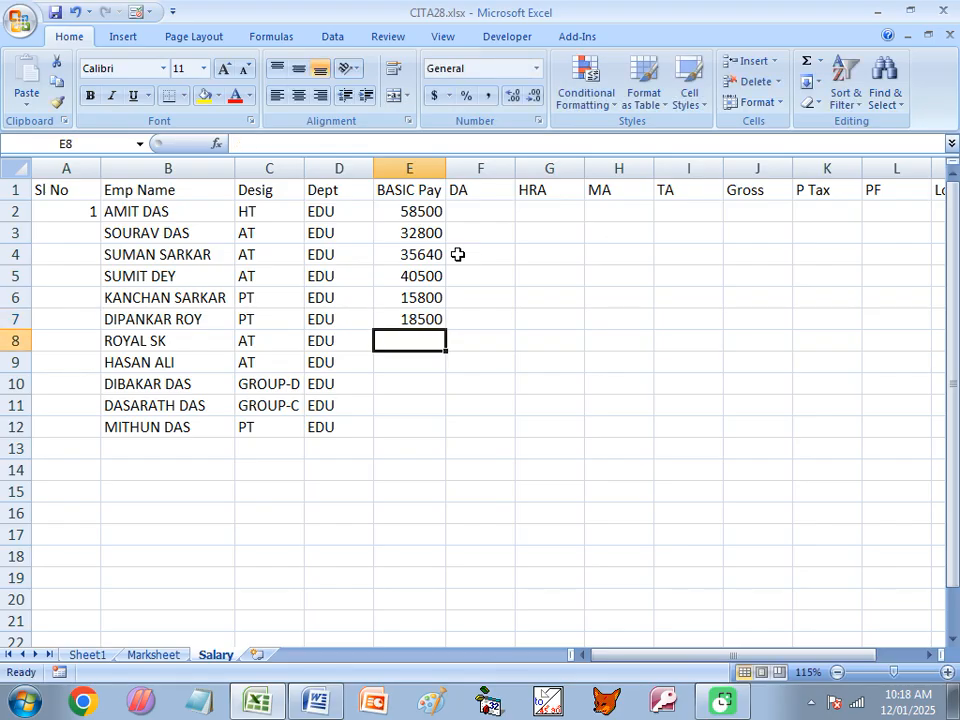
text(3)
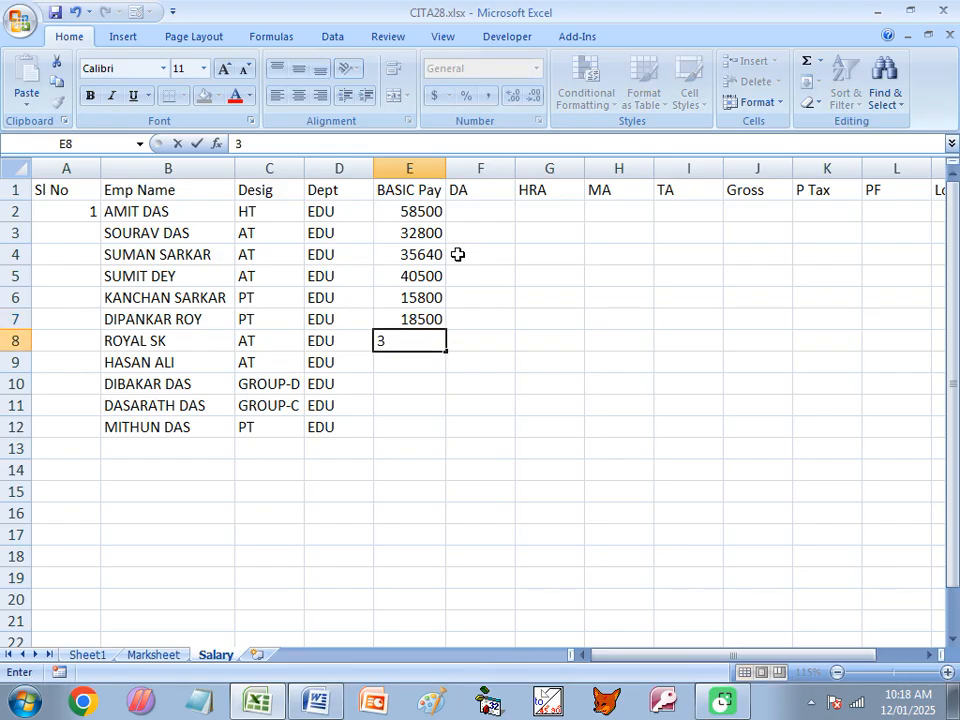
text(9800)
key(Return)
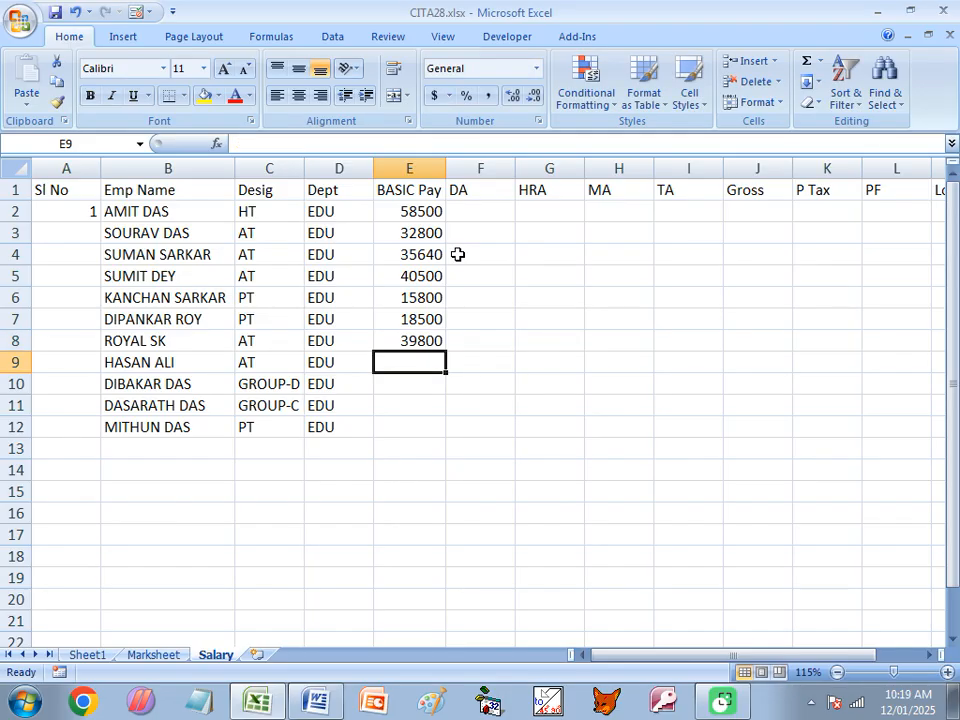
text(3)
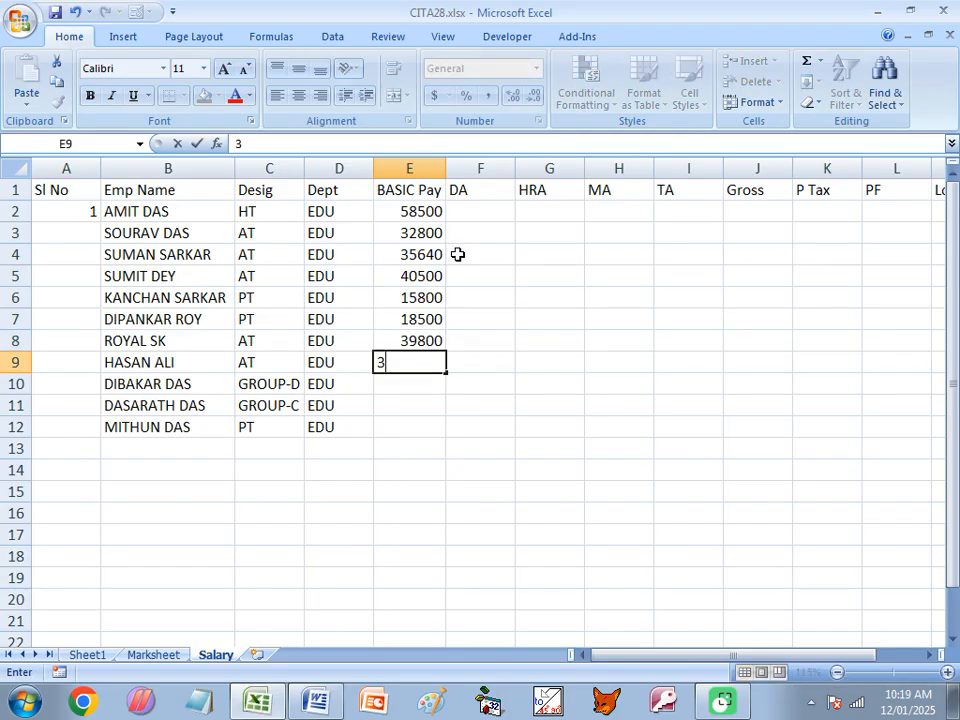
text(8450)
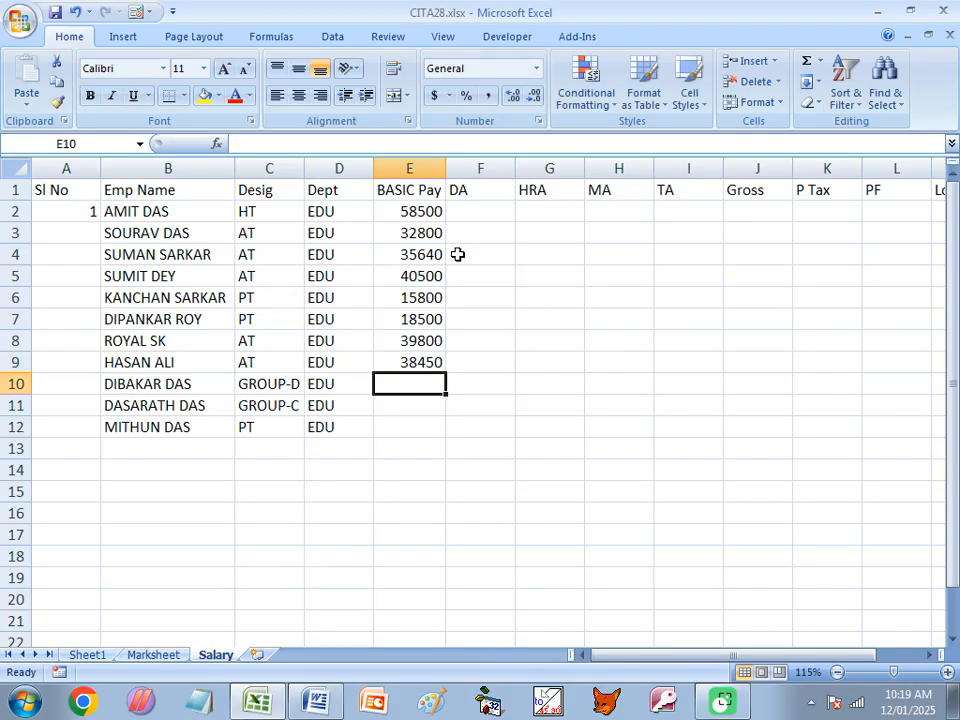
- Complete the BASIC Pay column with 13500 in E10, 17500 in E11 and 16500 in E12
text(1)
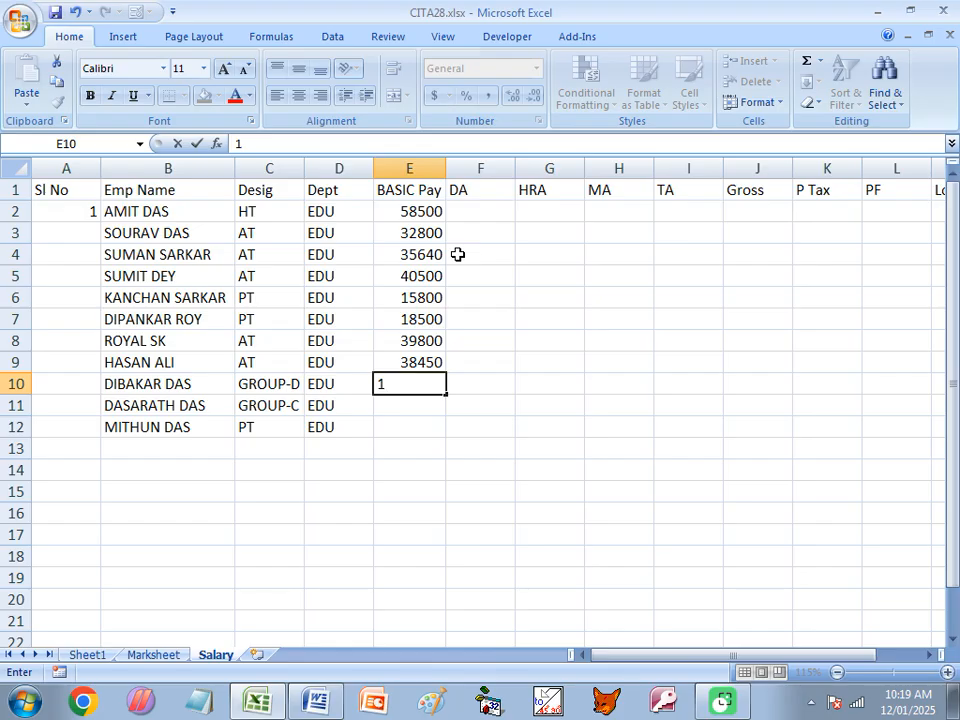
text(3500)
key(Return)
text(17500)
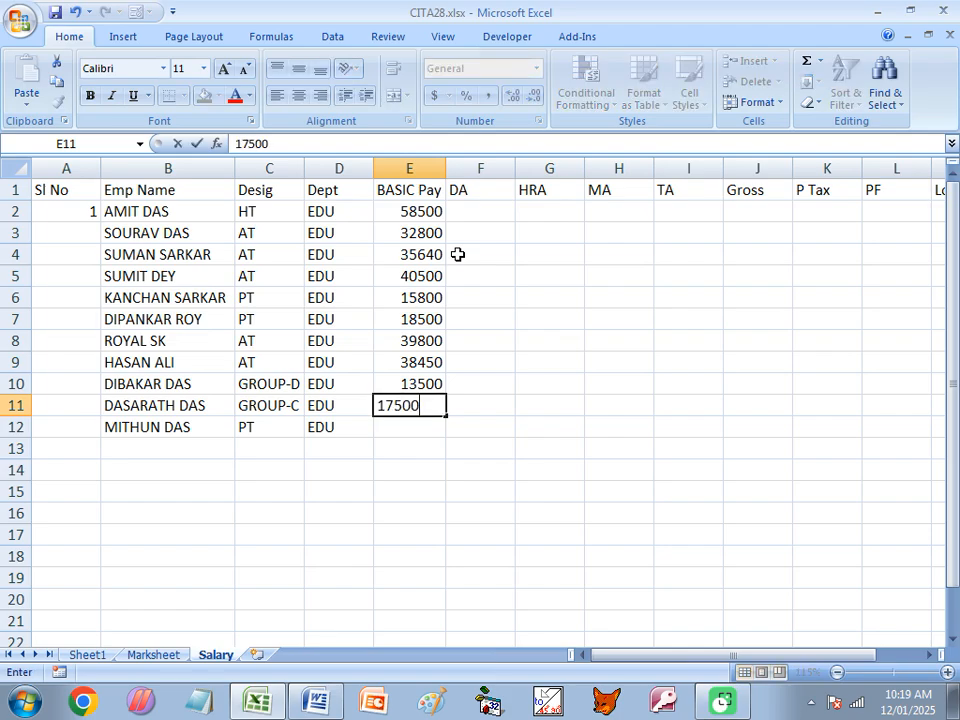
key(Return)
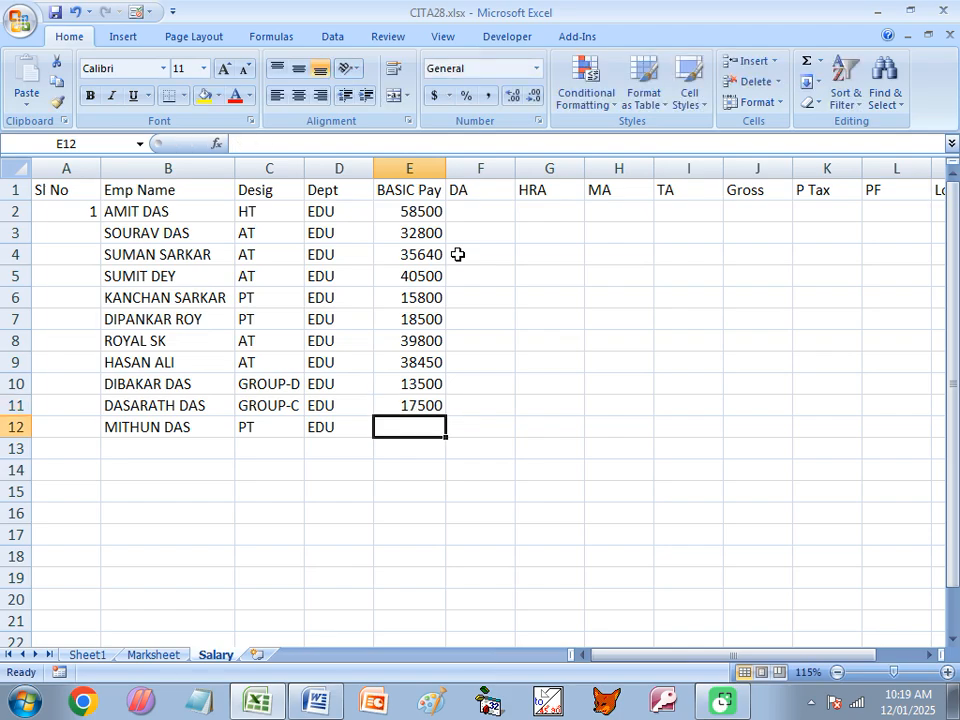
text(16500)
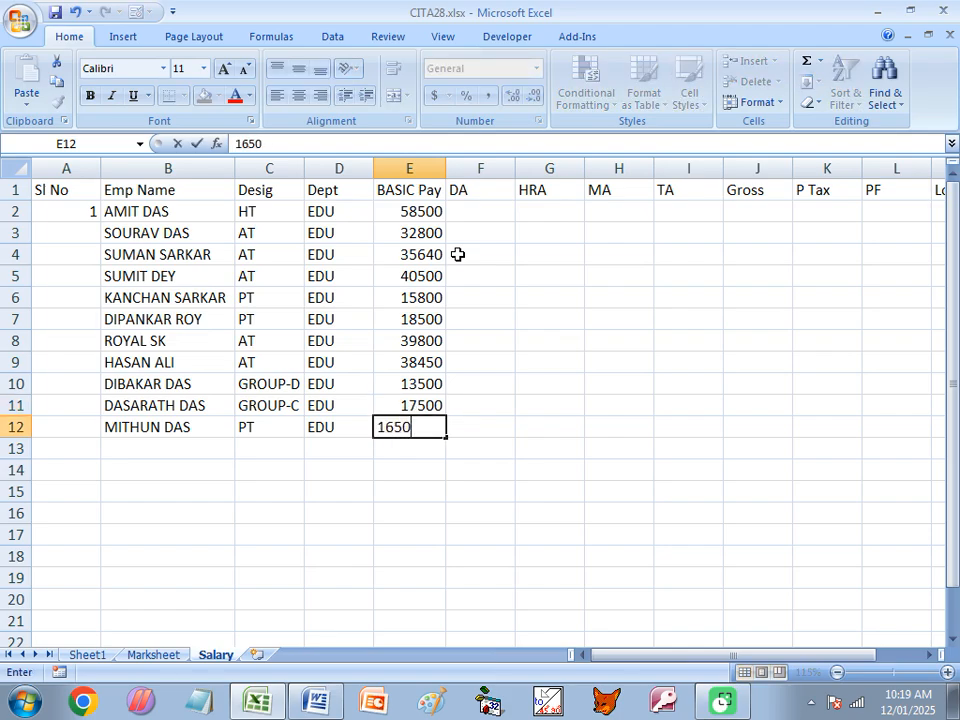
key(Return)
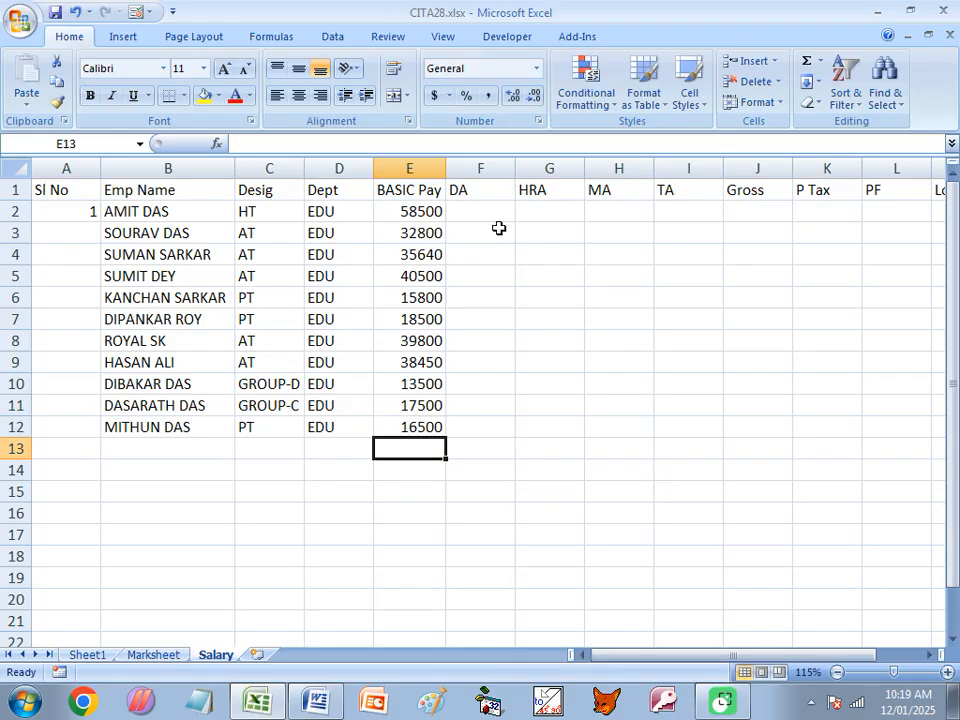
- Highlight the DA rule in the Word document's salary conditions and return to cell F2 of the Excel Salary sheet
click(493, 212)
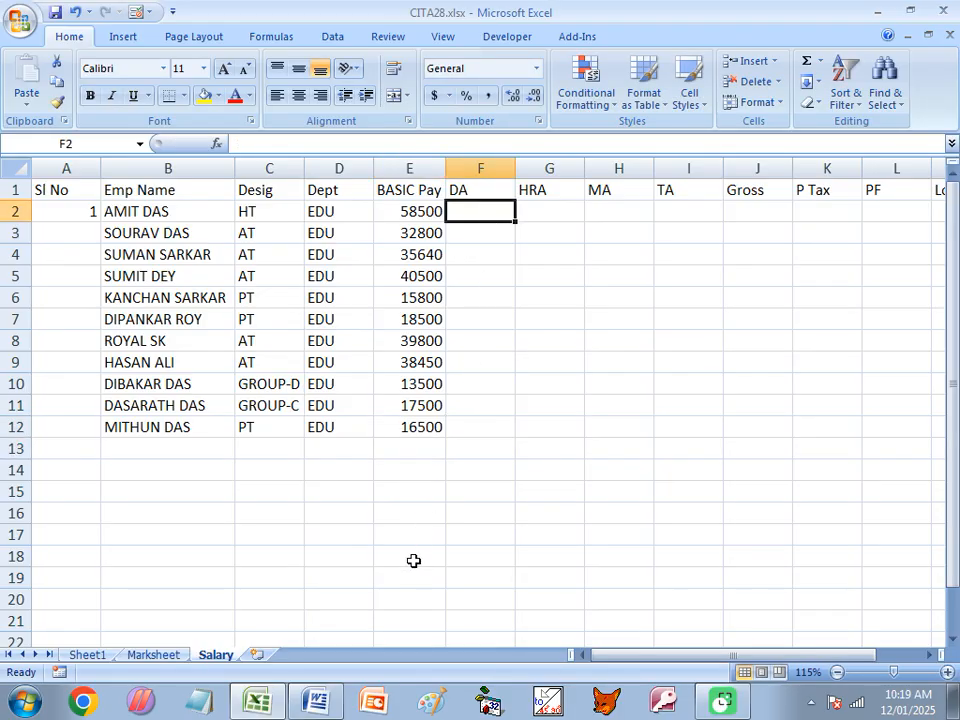
click(315, 703)
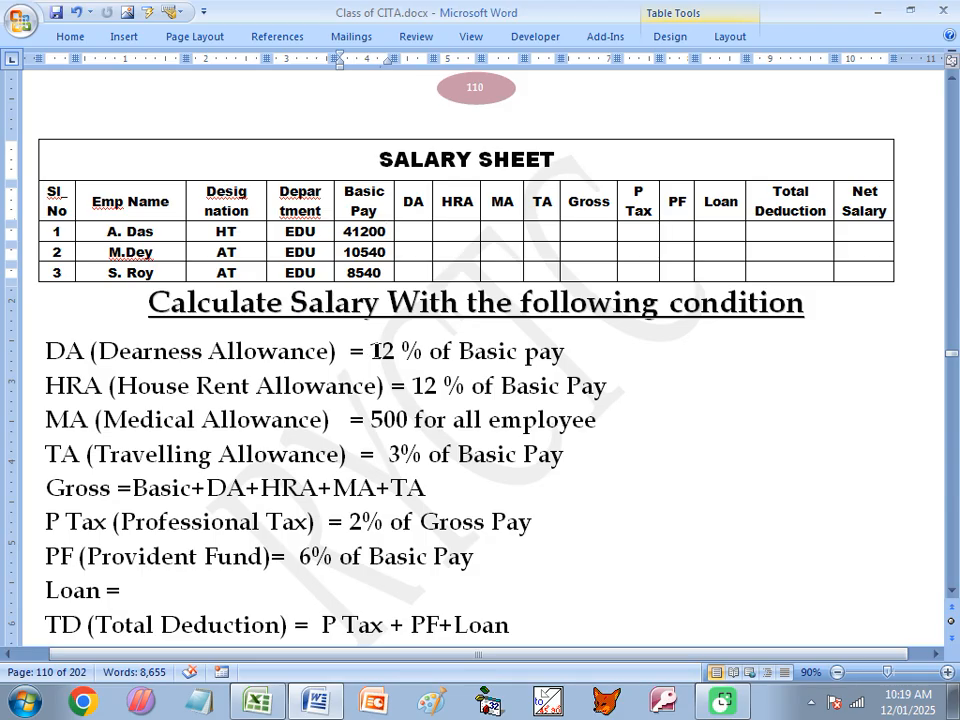
drag(370, 351, 564, 351)
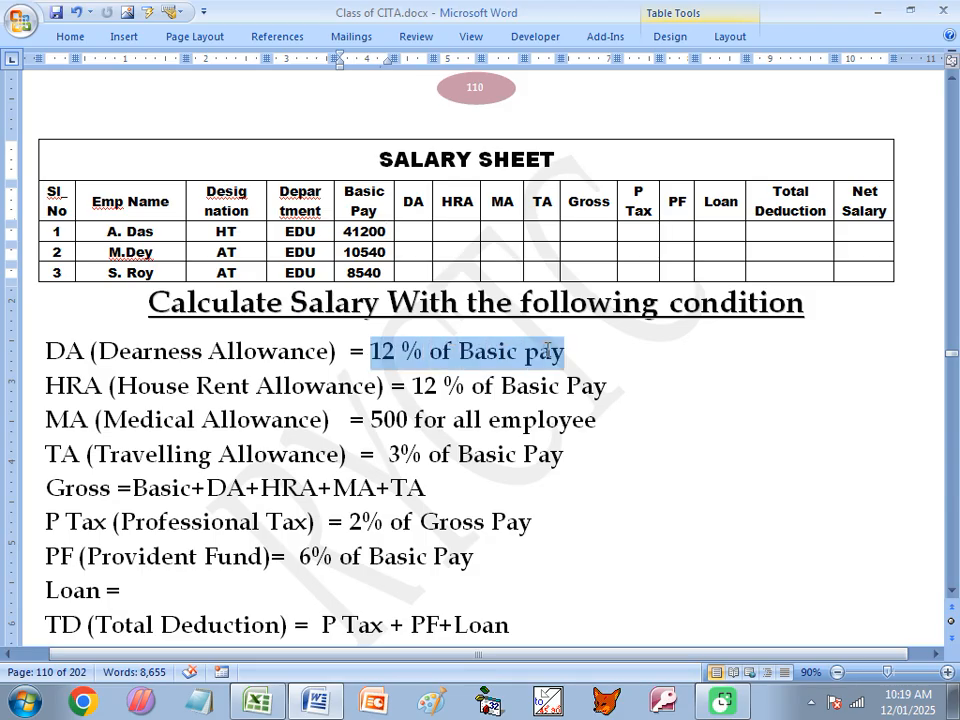
click(257, 702)
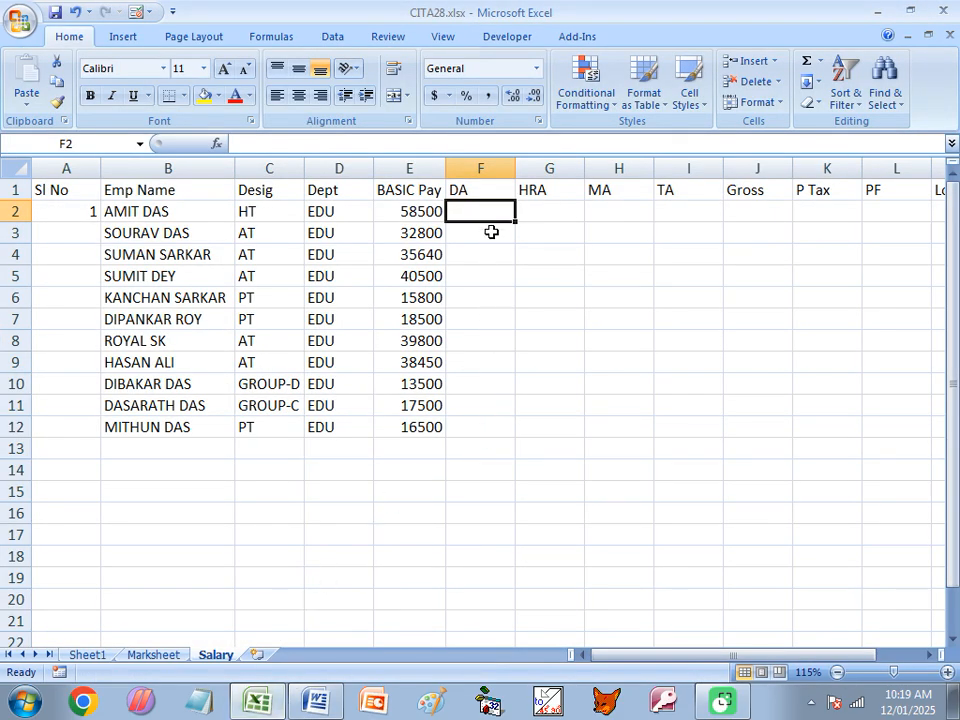
click(400, 213)
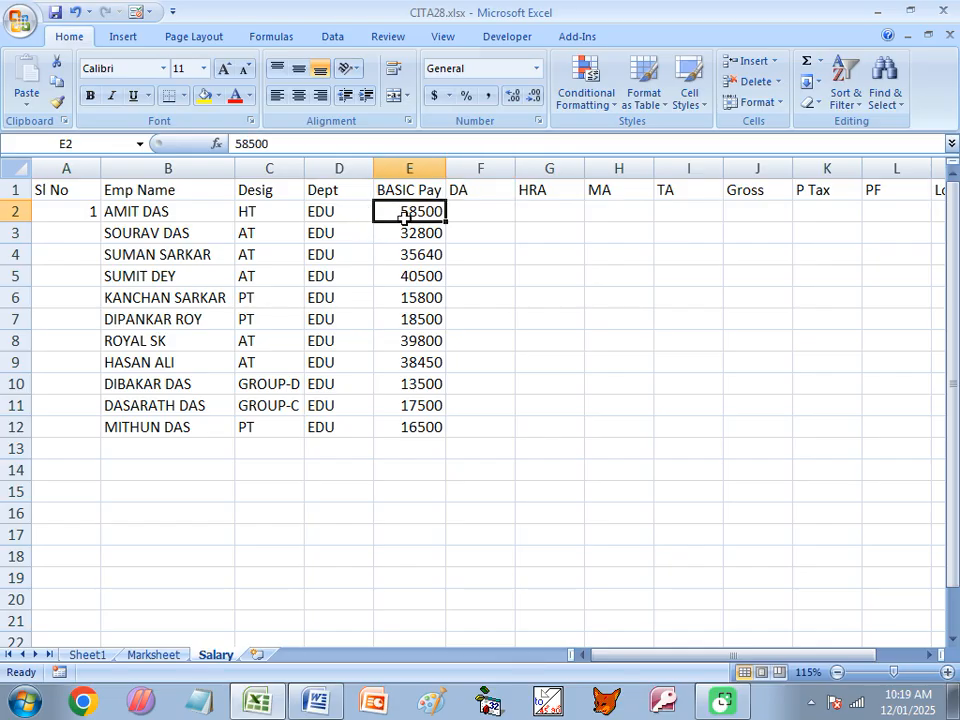
click(474, 209)
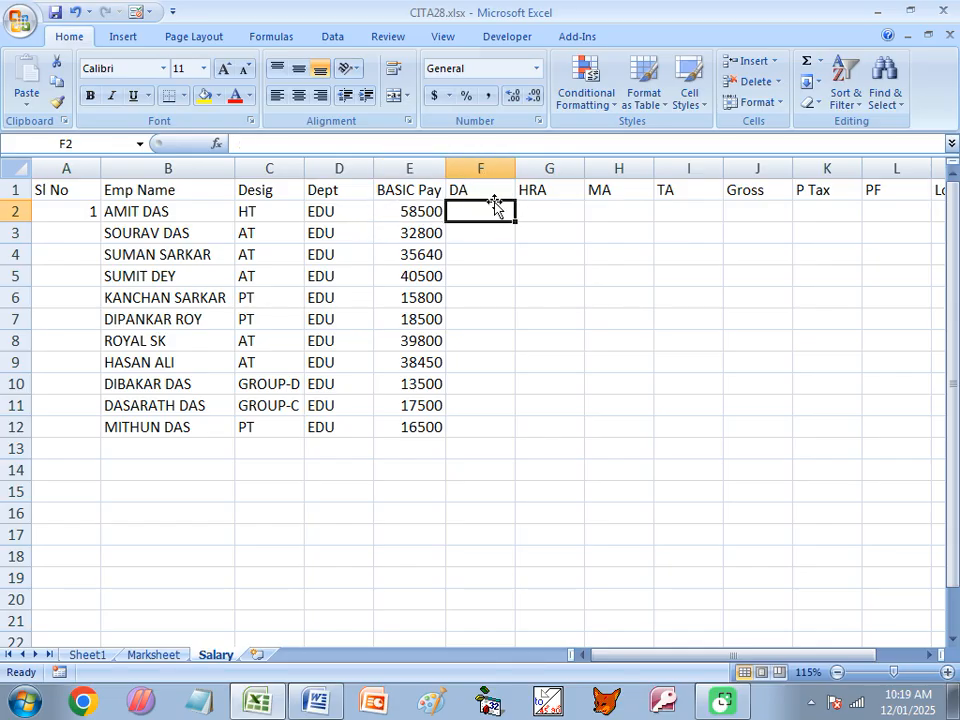
- Make the header row bold and centred both horizontally and vertically, and save the workbook
click(14, 189)
click(298, 95)
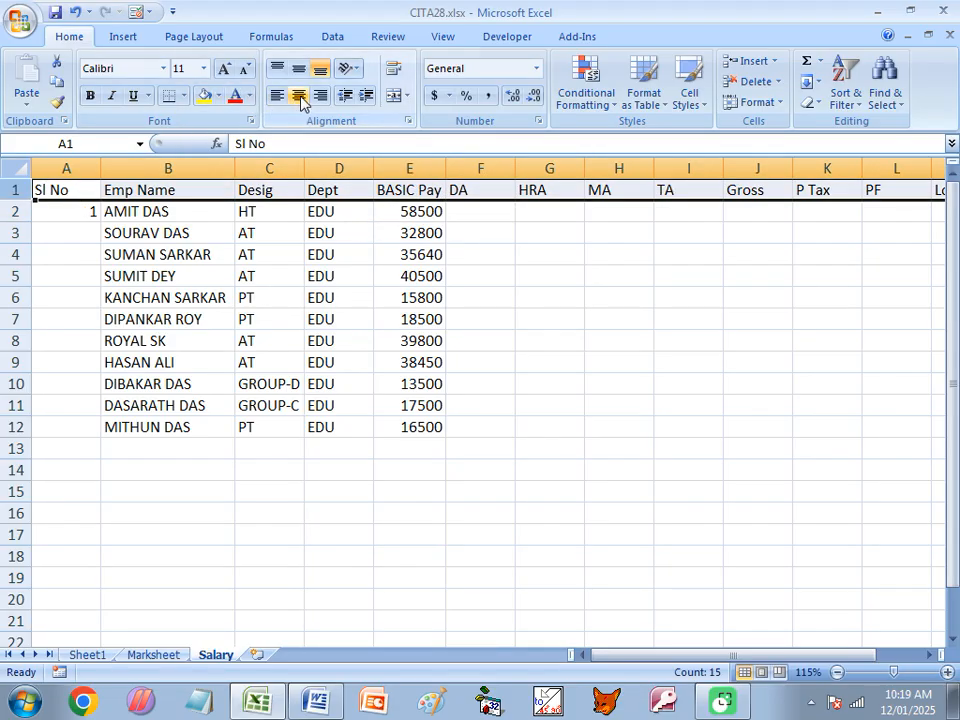
click(298, 70)
click(90, 96)
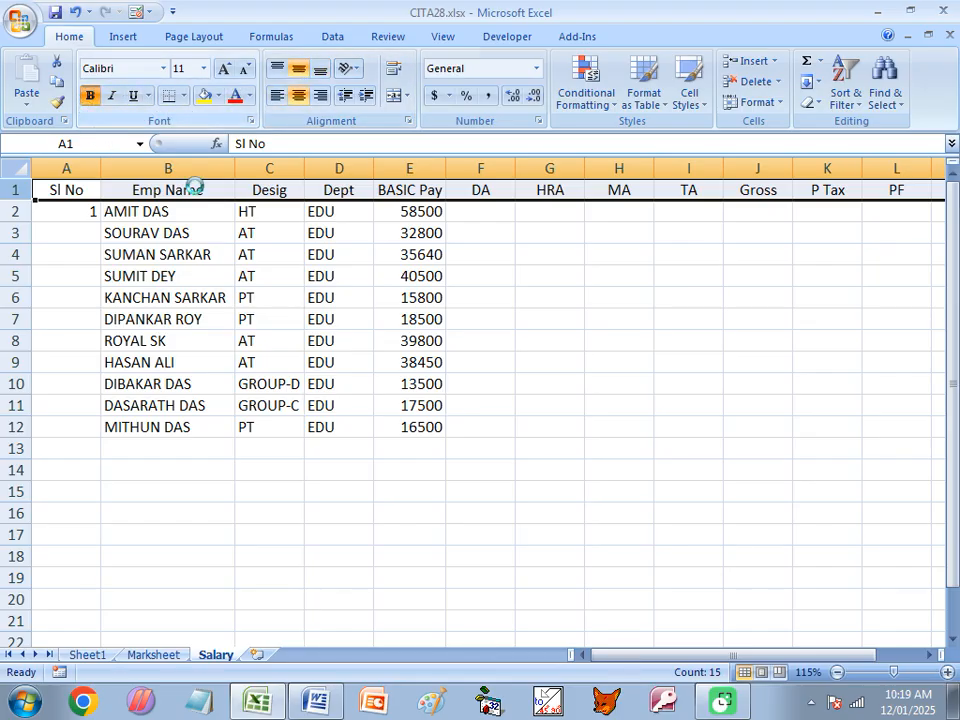
click(483, 215)
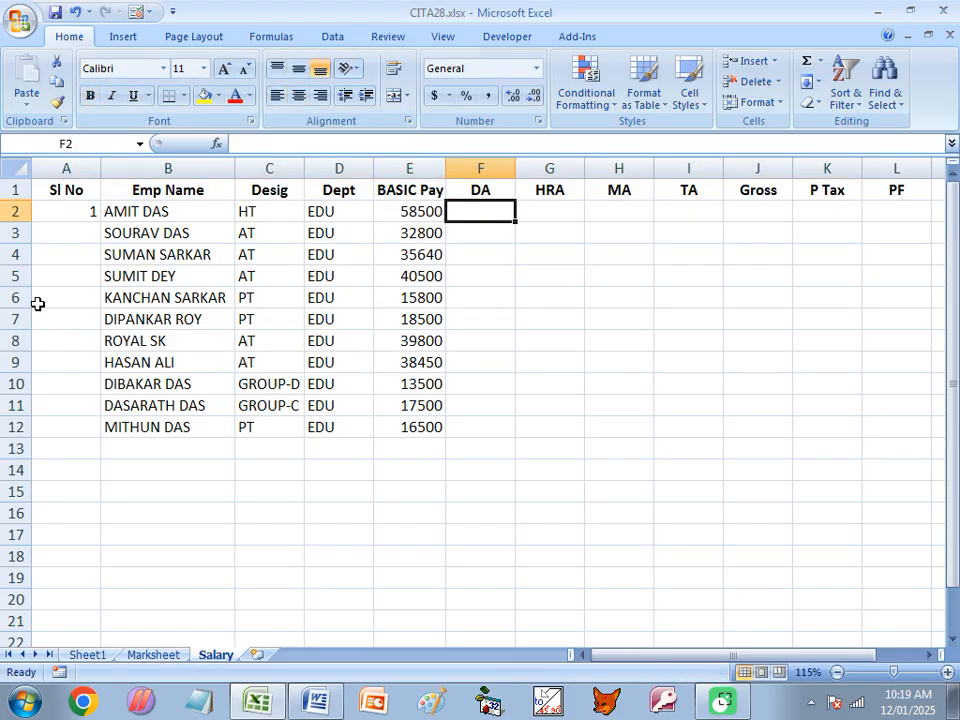
click(55, 12)
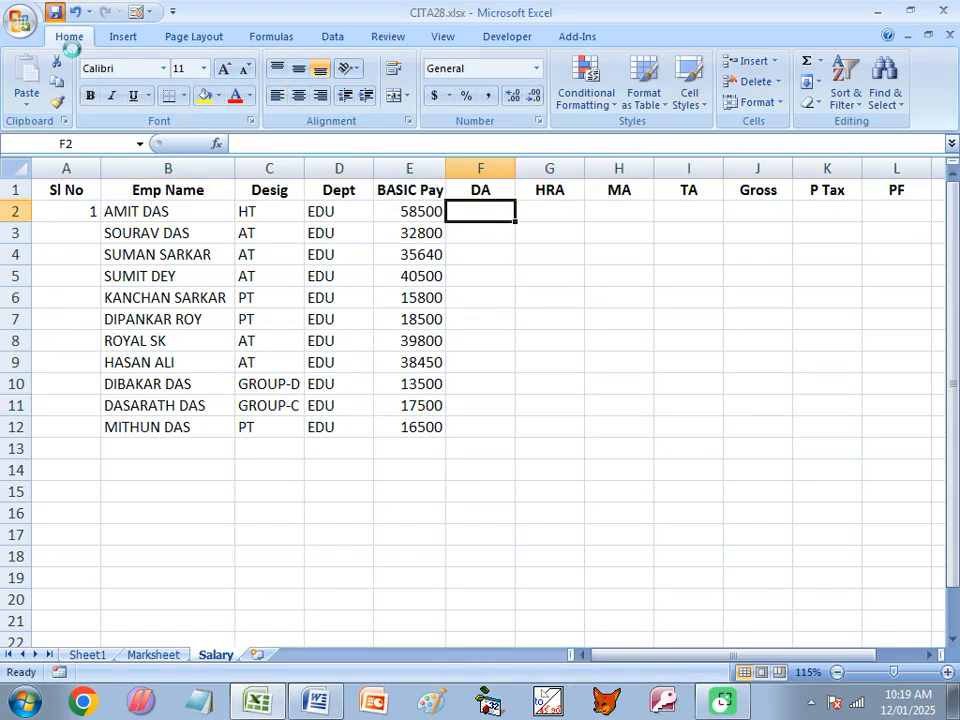
- Widen the DA column slightly and enter the formula =E2*12/100 in F2
click(421, 211)
click(495, 210)
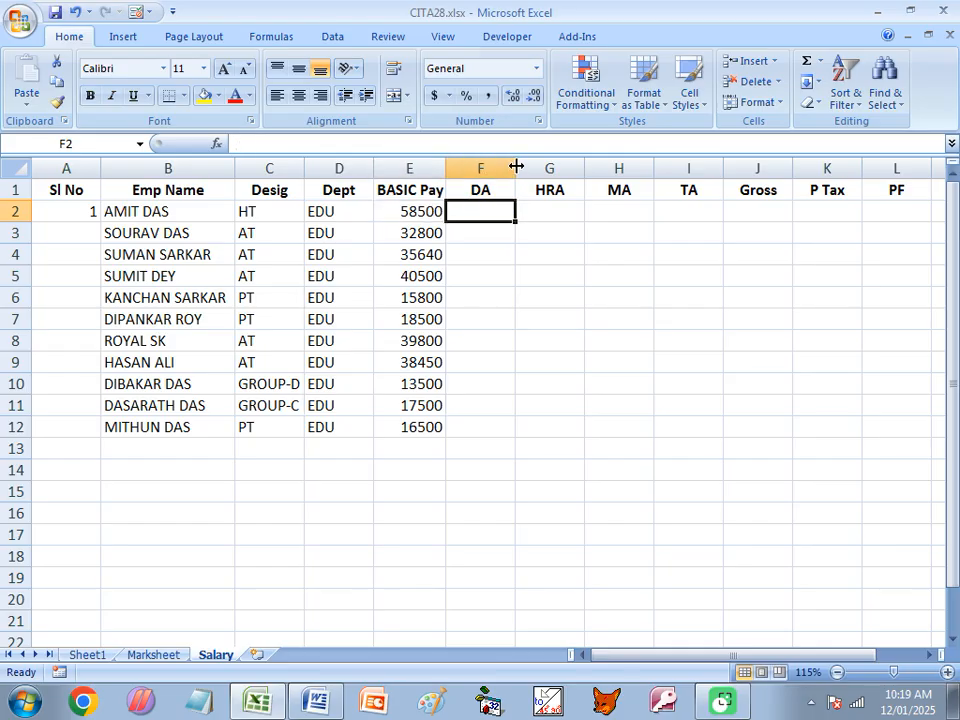
drag(516, 166, 523, 166)
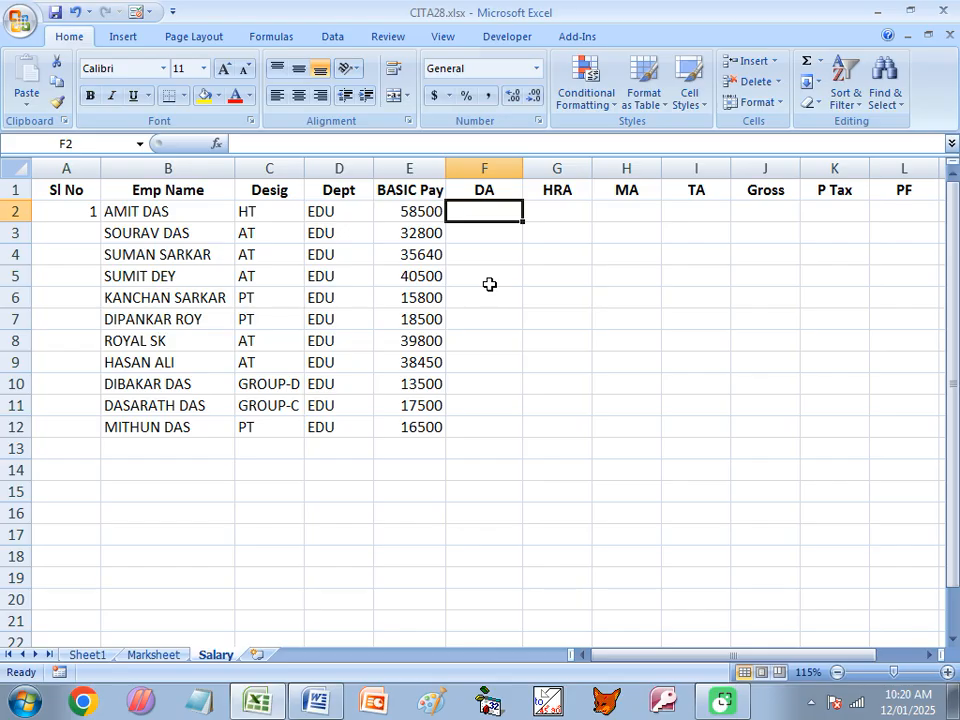
text(=)
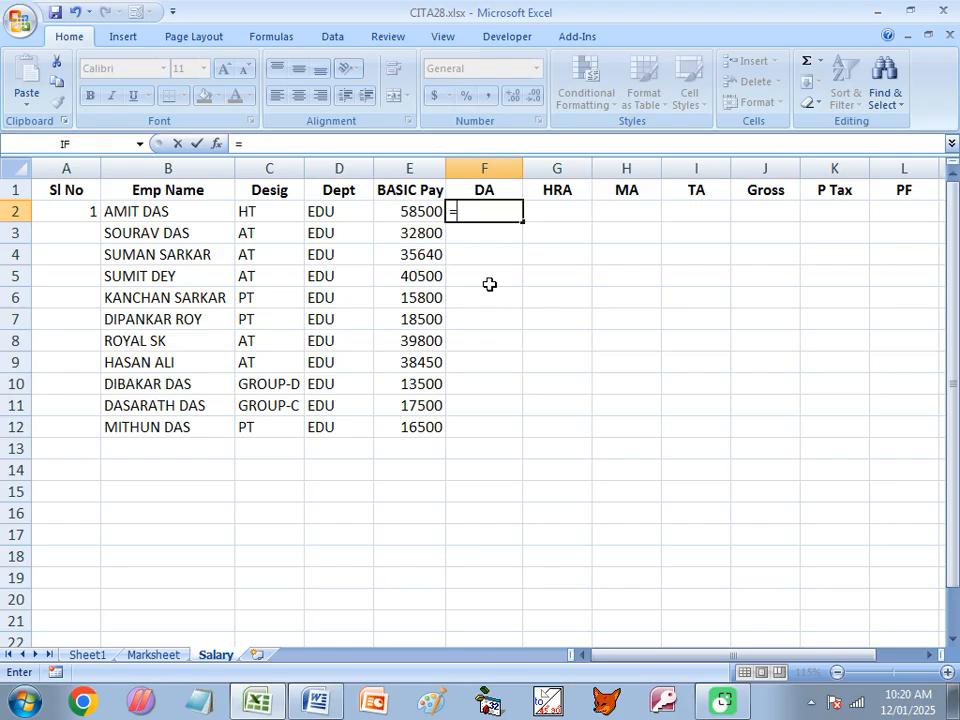
text(E)
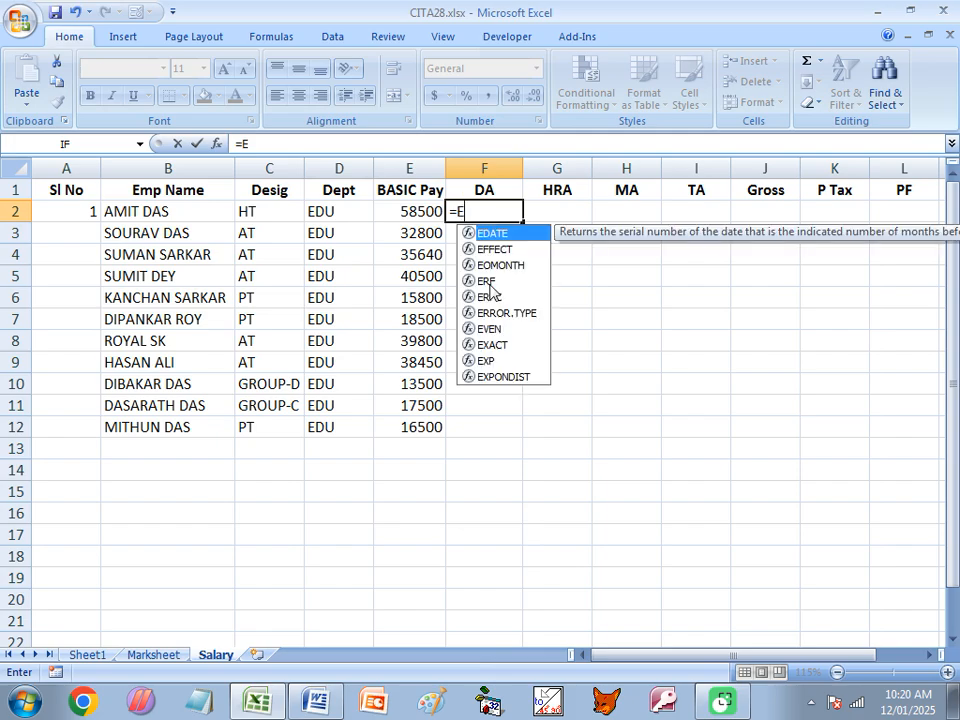
text(2)
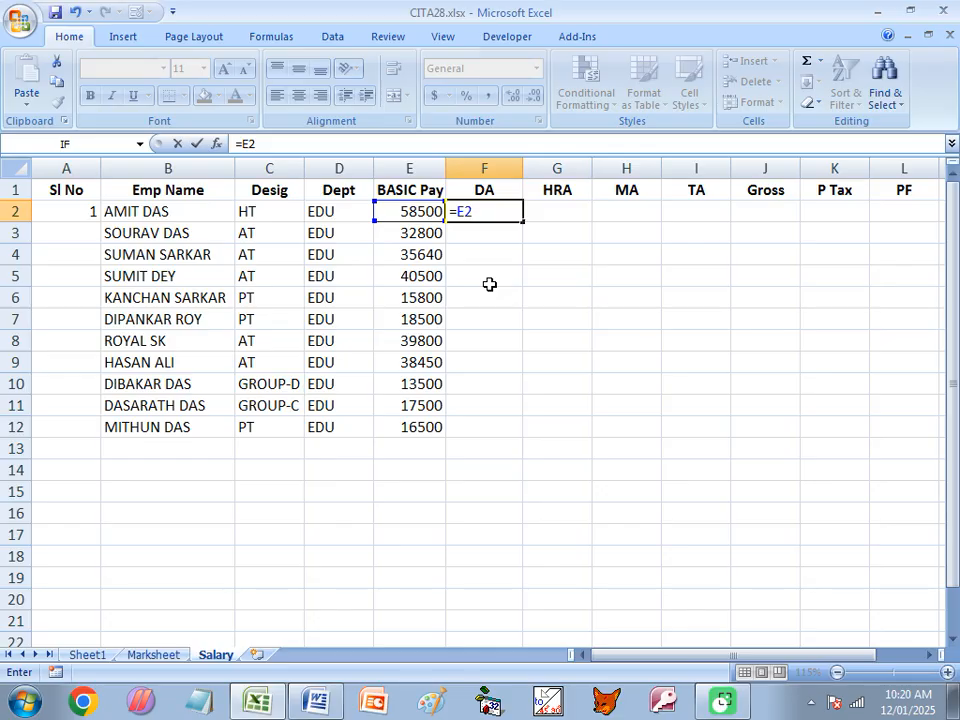
text(*12/100)
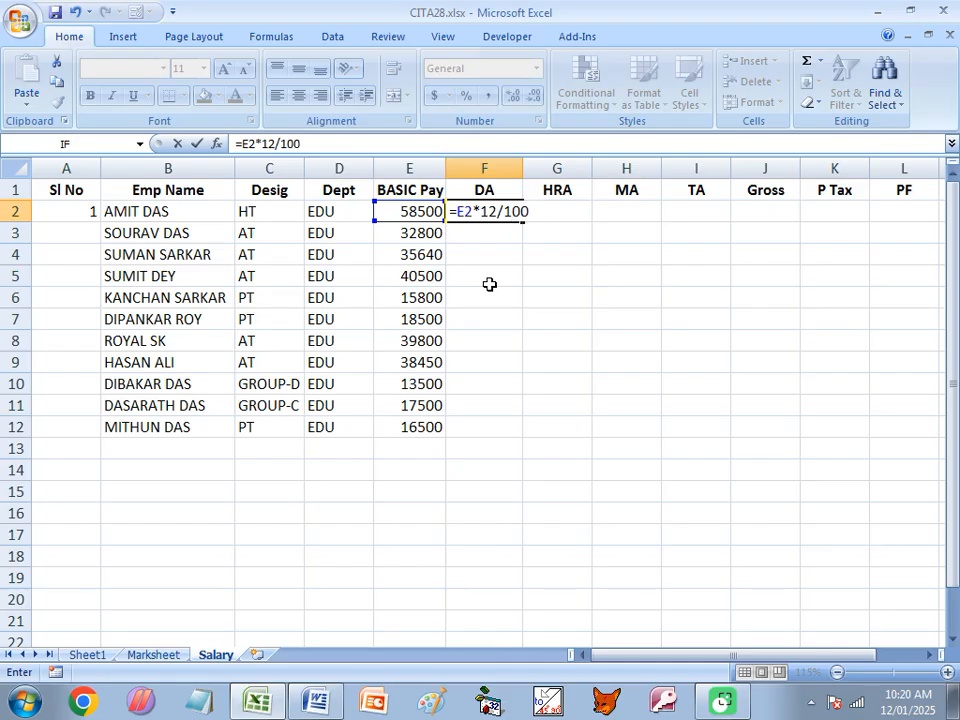
key(Return)
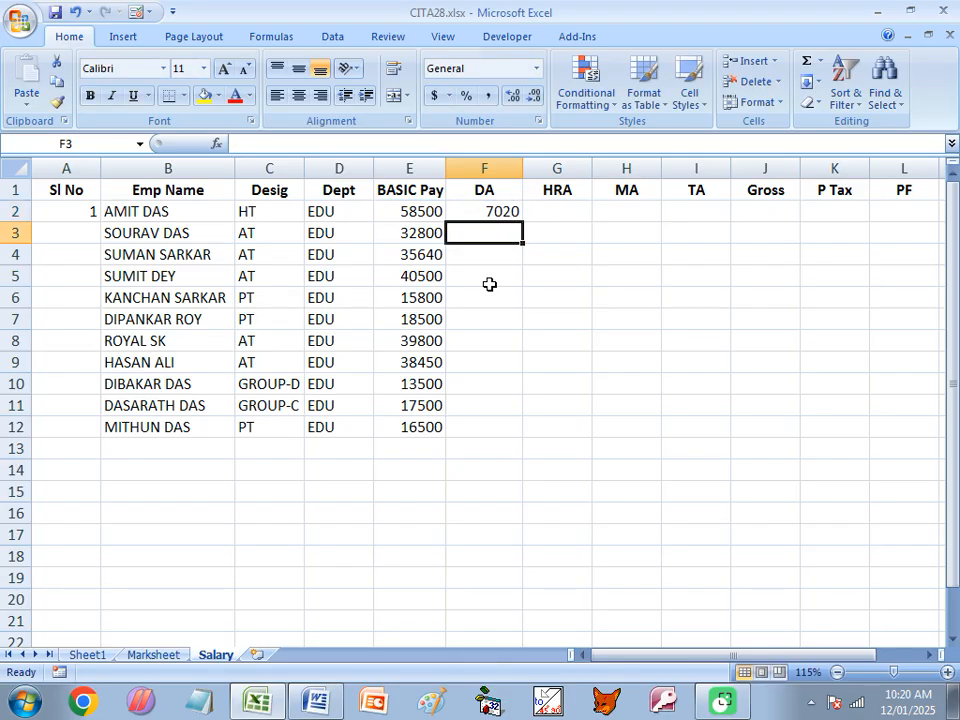
- Fill the DA formula from F2 down the column to F12
click(423, 234)
click(510, 216)
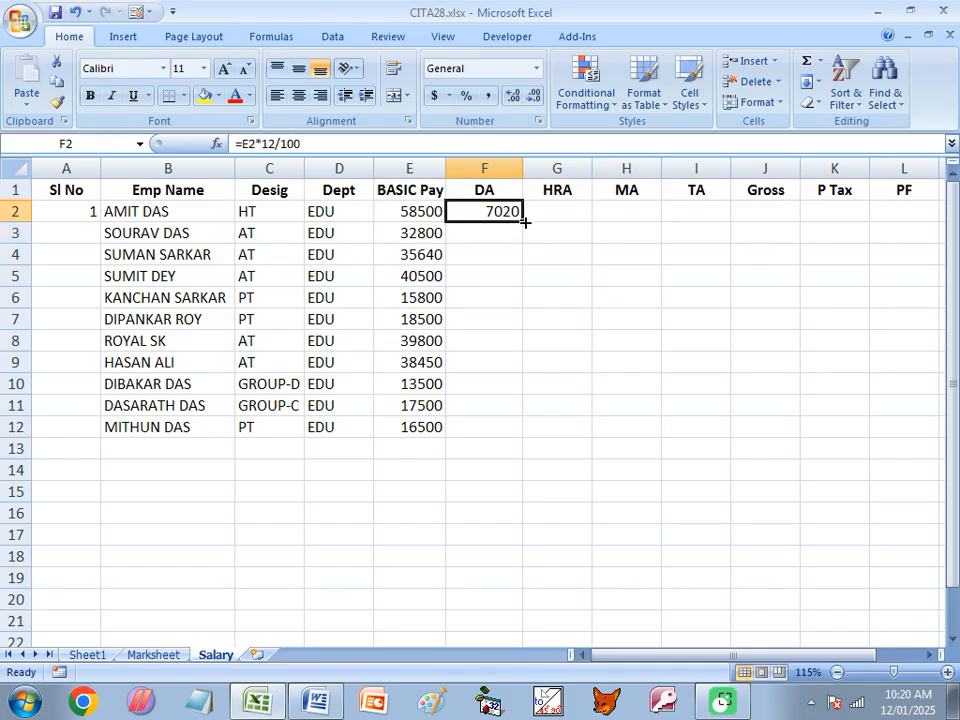
double_click(525, 223)
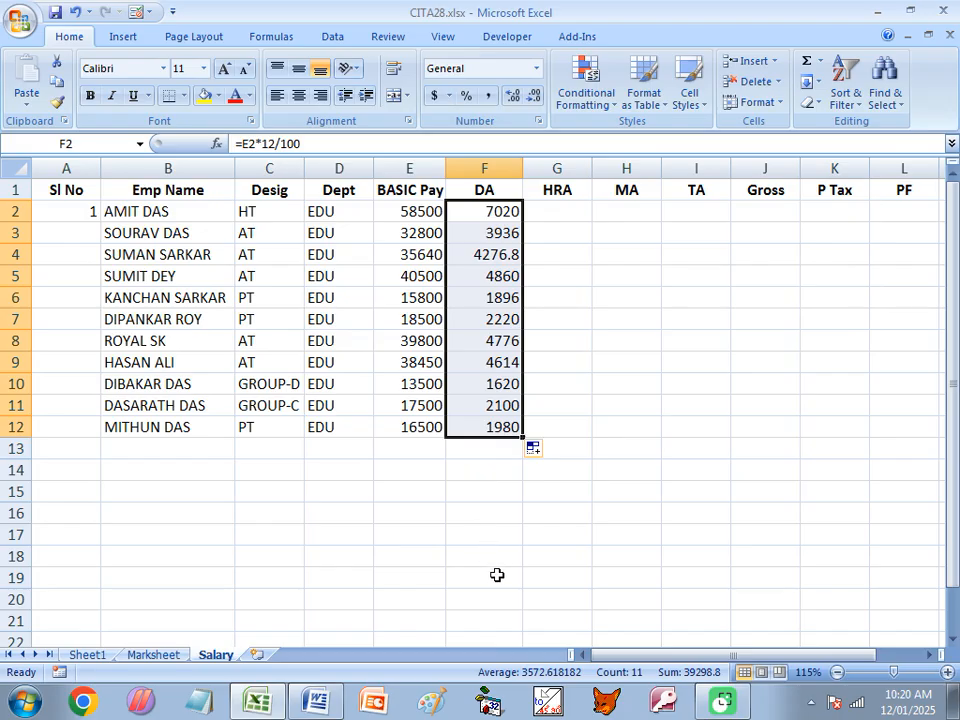
click(551, 215)
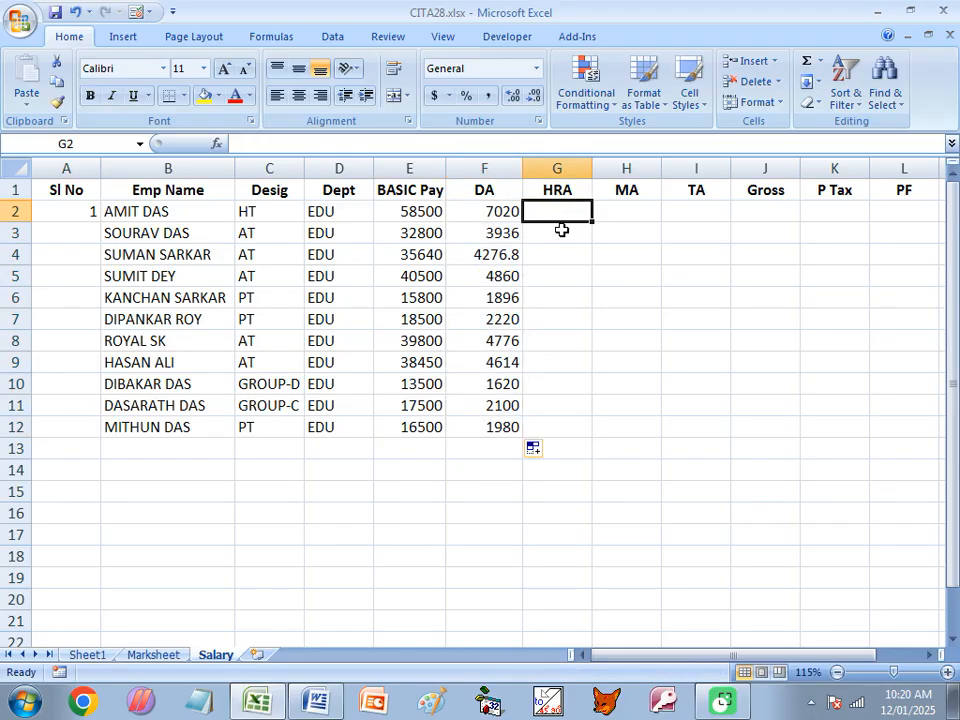
- Change the DA formula in F2 to =E2*18/100 and fill it down to F12
double_click(503, 211)
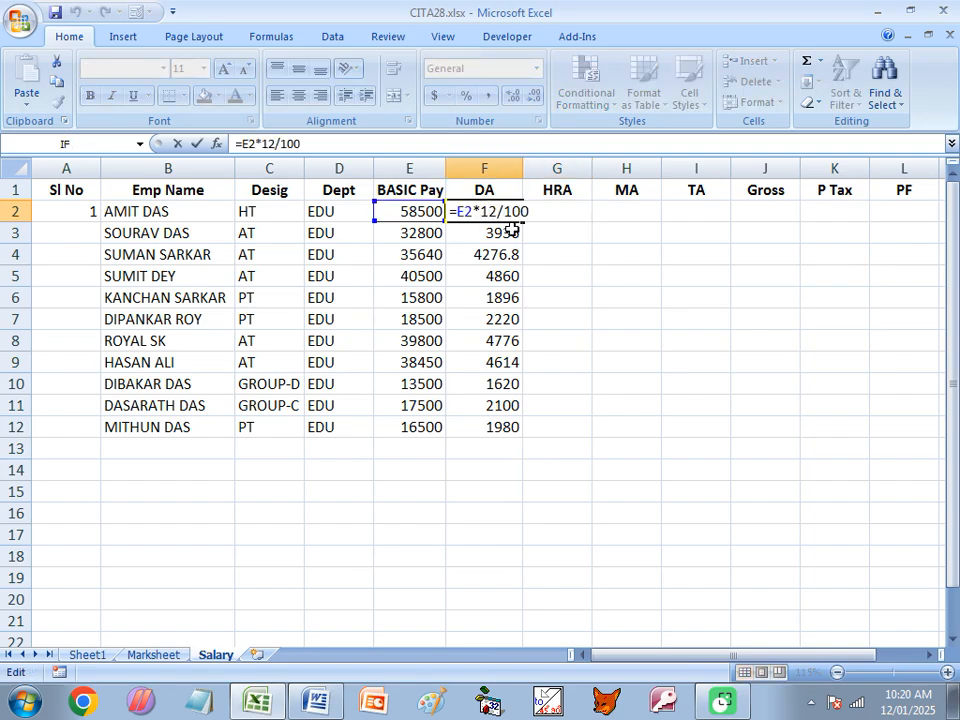
key(Delete)
text(8)
key(Return)
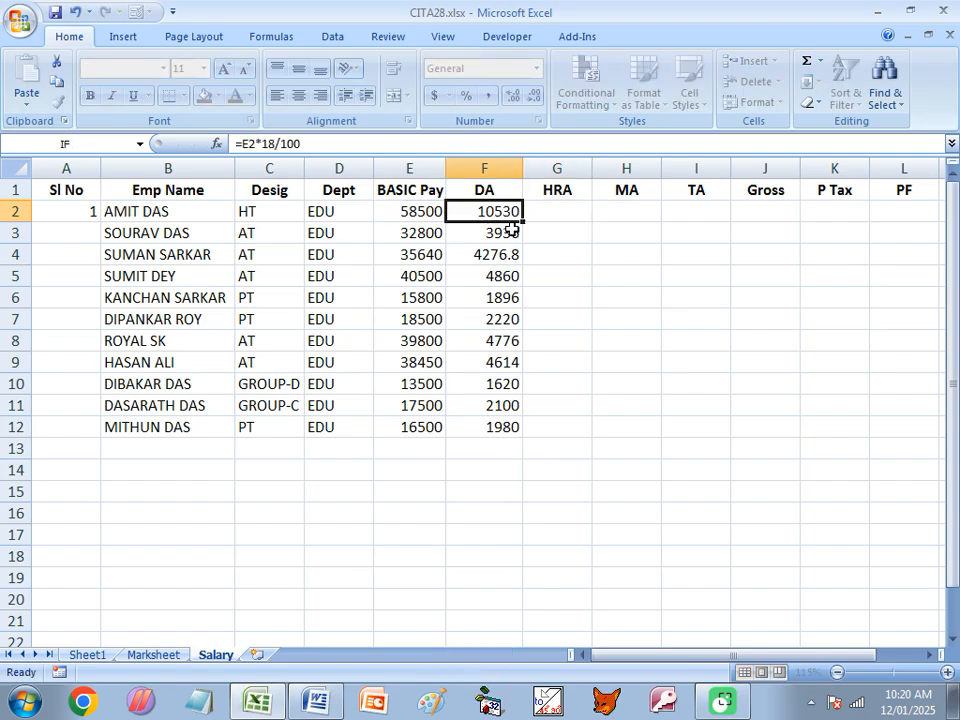
click(493, 210)
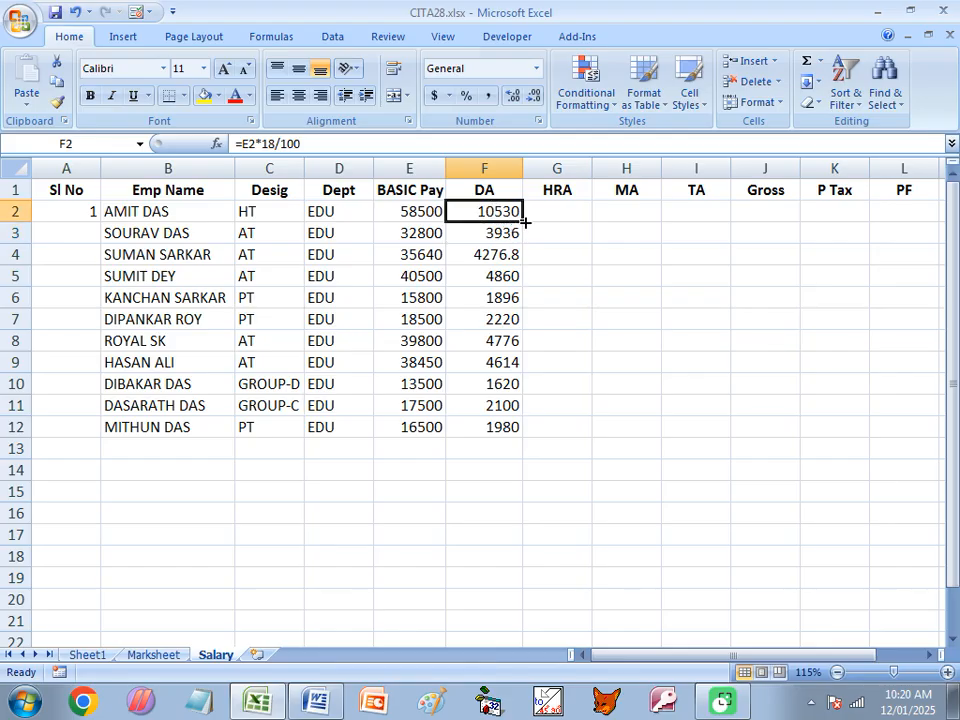
double_click(525, 222)
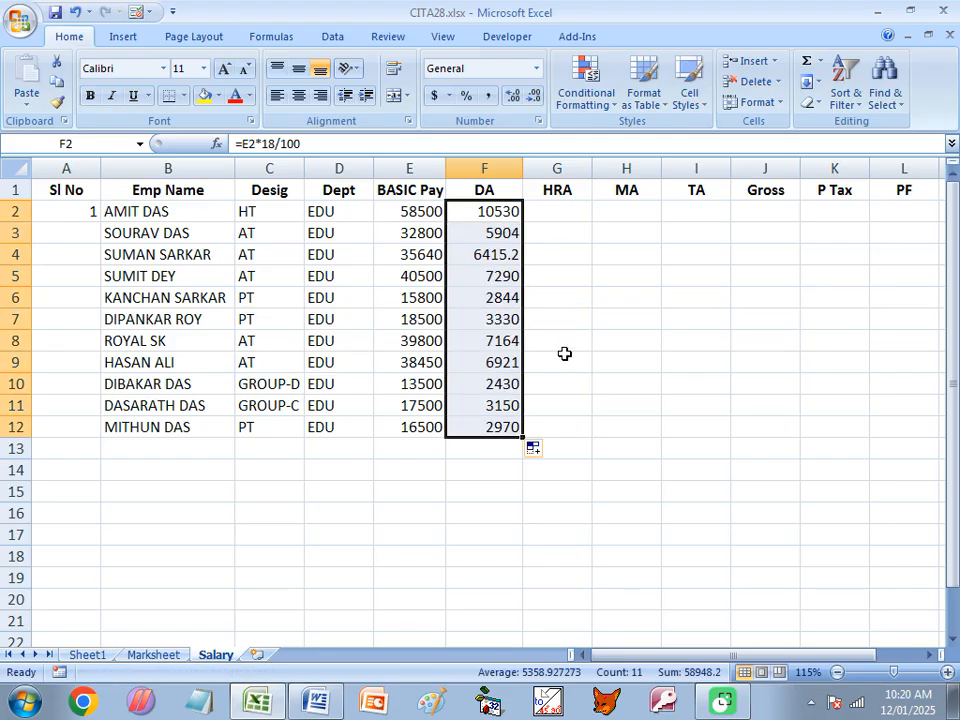
- Check the HRA condition in the Word document, enter =E2*12% in G2 of the Salary sheet, and fill it down to G12
click(556, 214)
text(=)
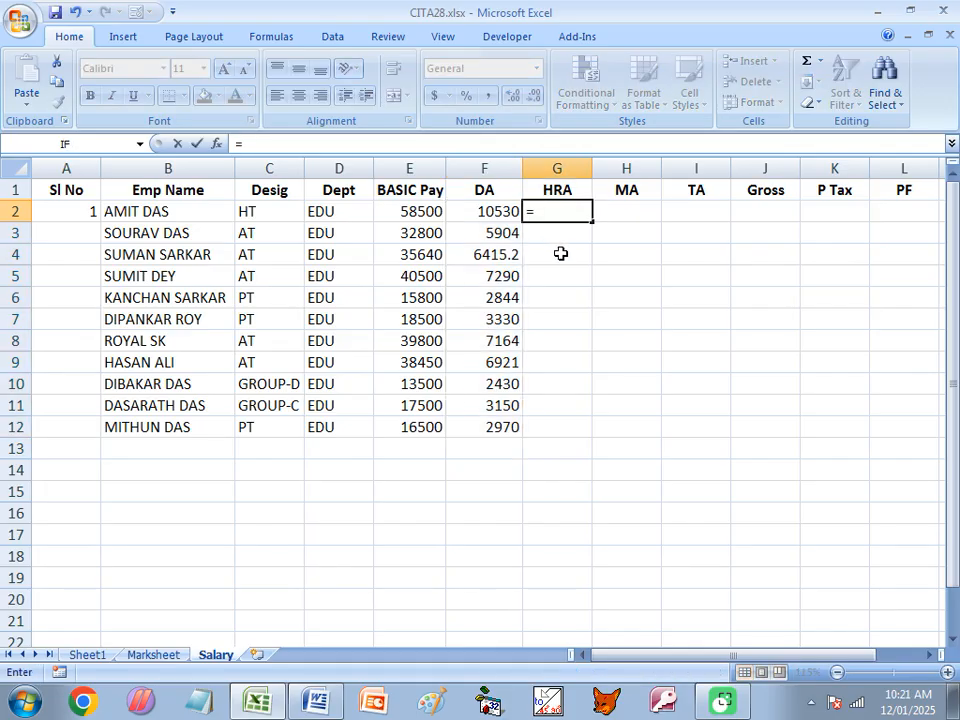
click(318, 702)
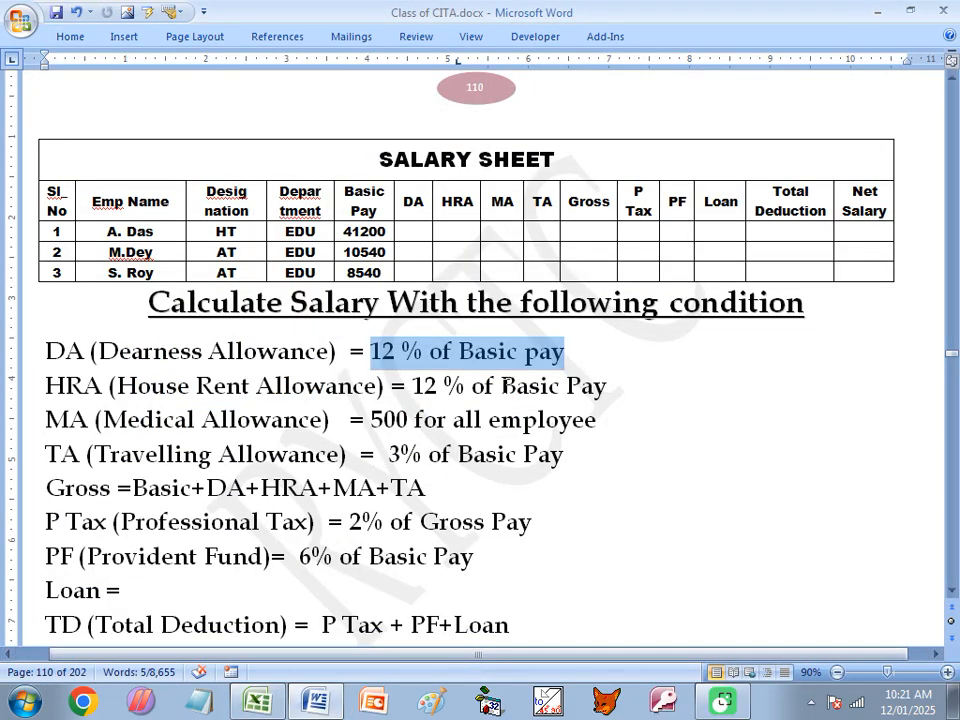
drag(501, 386, 611, 388)
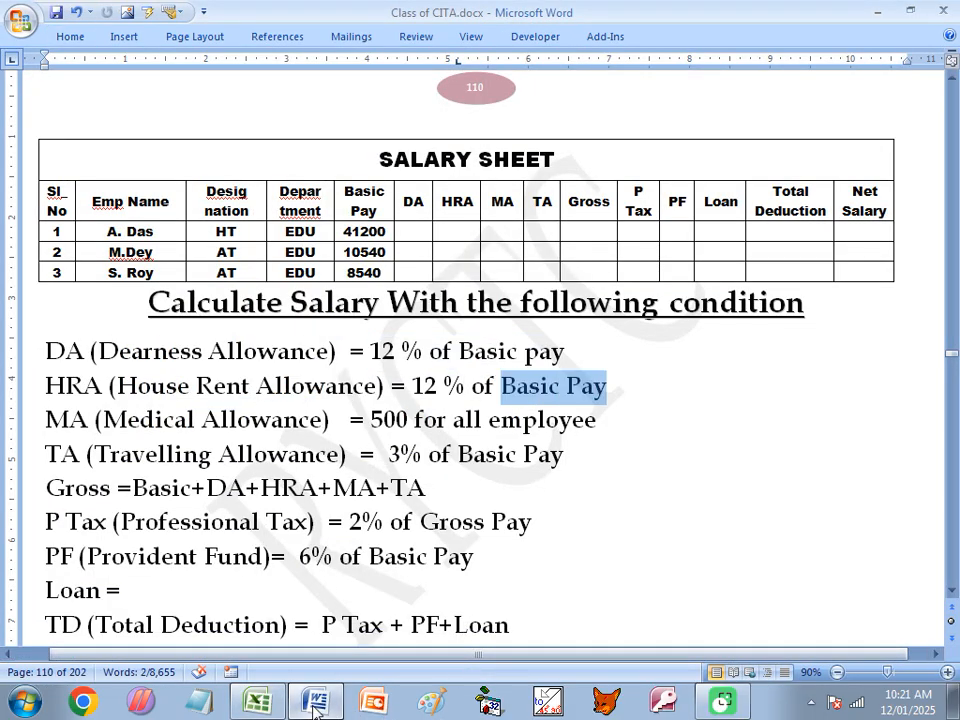
click(262, 701)
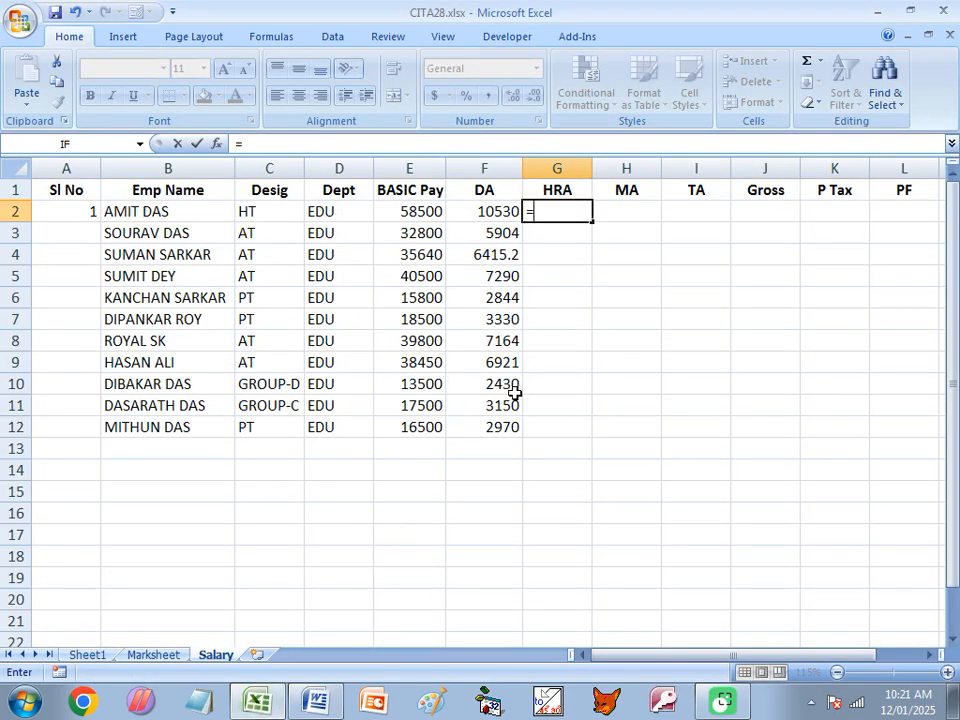
text(E)
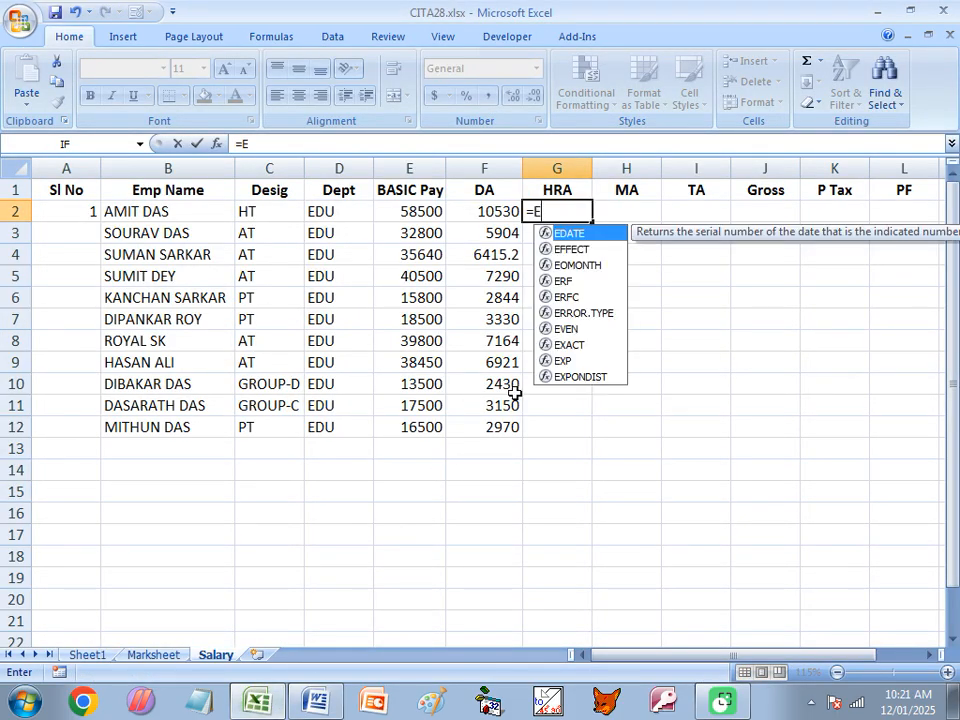
text(2*12)
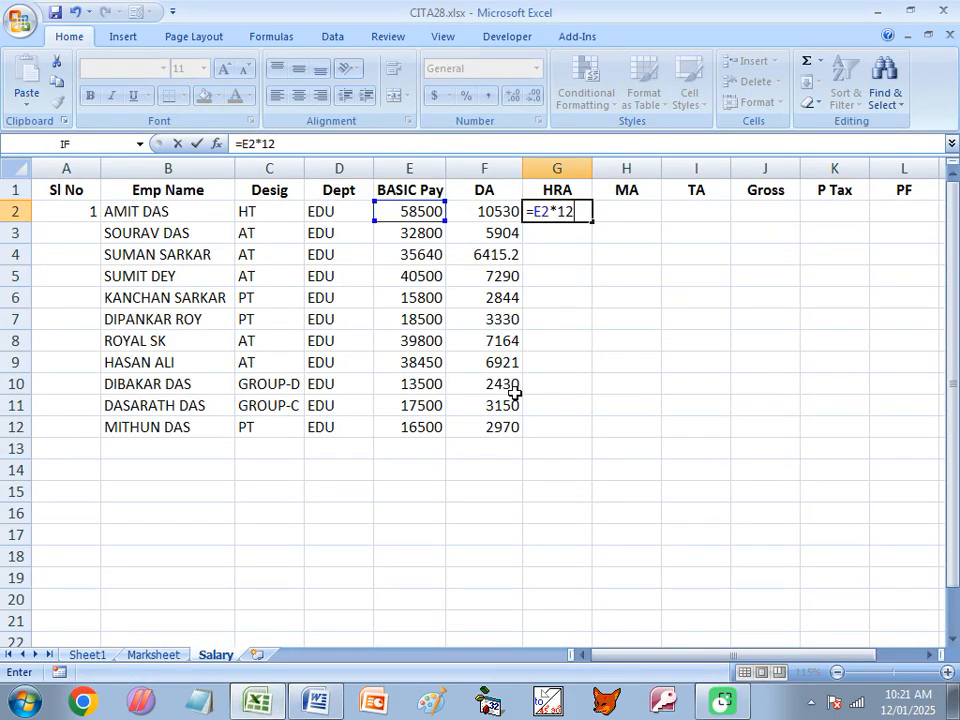
text(%)
key(Return)
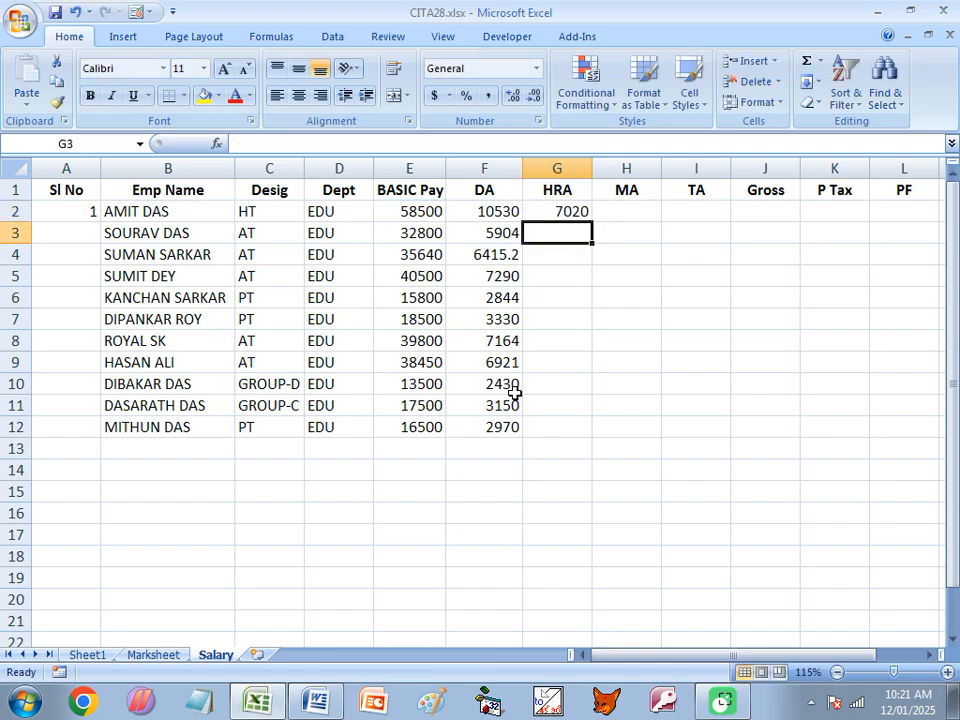
click(561, 211)
drag(591, 221, 591, 438)
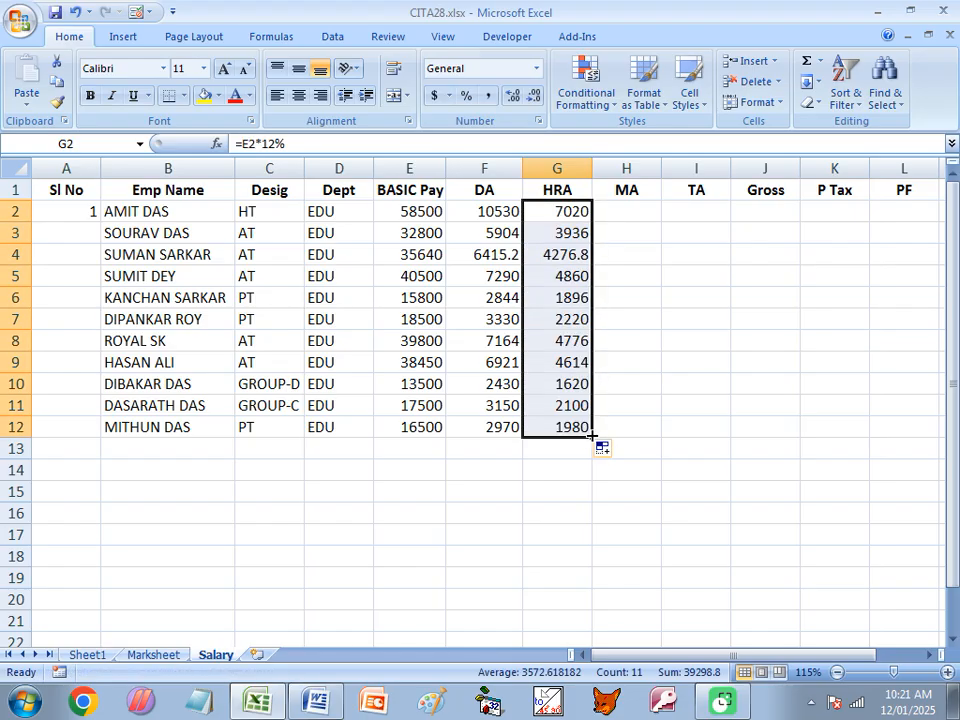
- Enter the medical allowance 500 in H2, check it against the Word document's MA condition, and copy it down to H12
click(634, 211)
text(5)
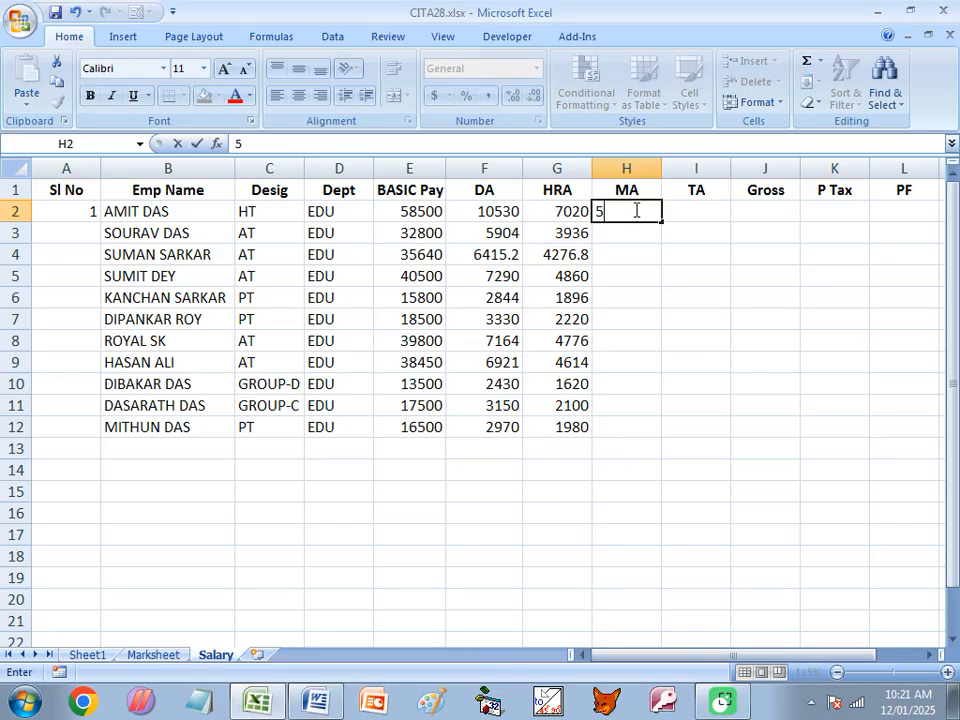
text(00)
click(648, 234)
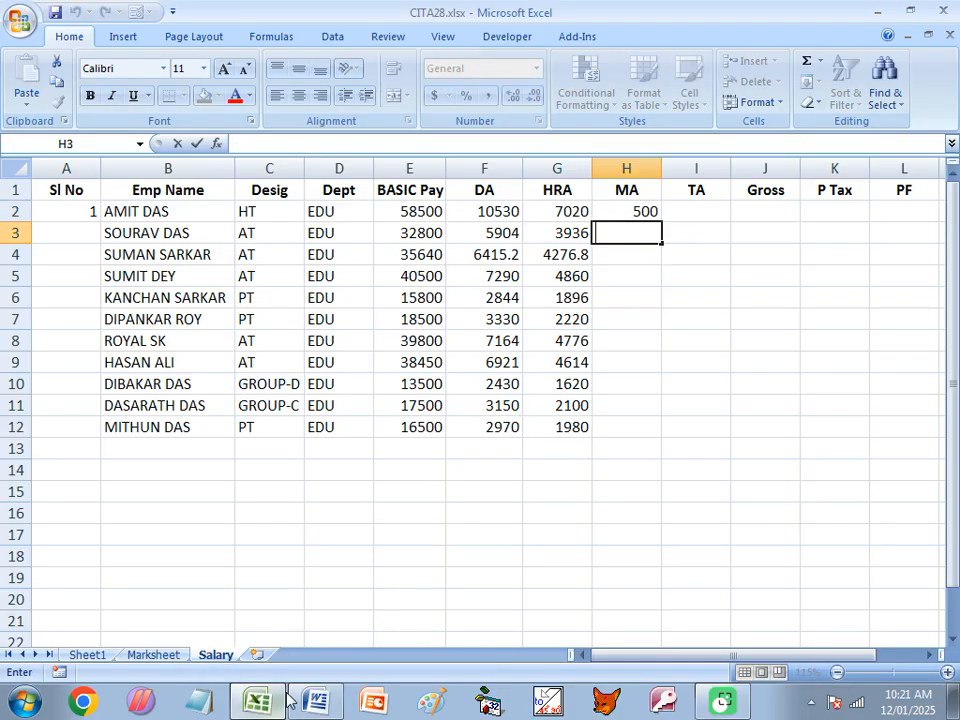
click(318, 700)
drag(372, 419, 556, 419)
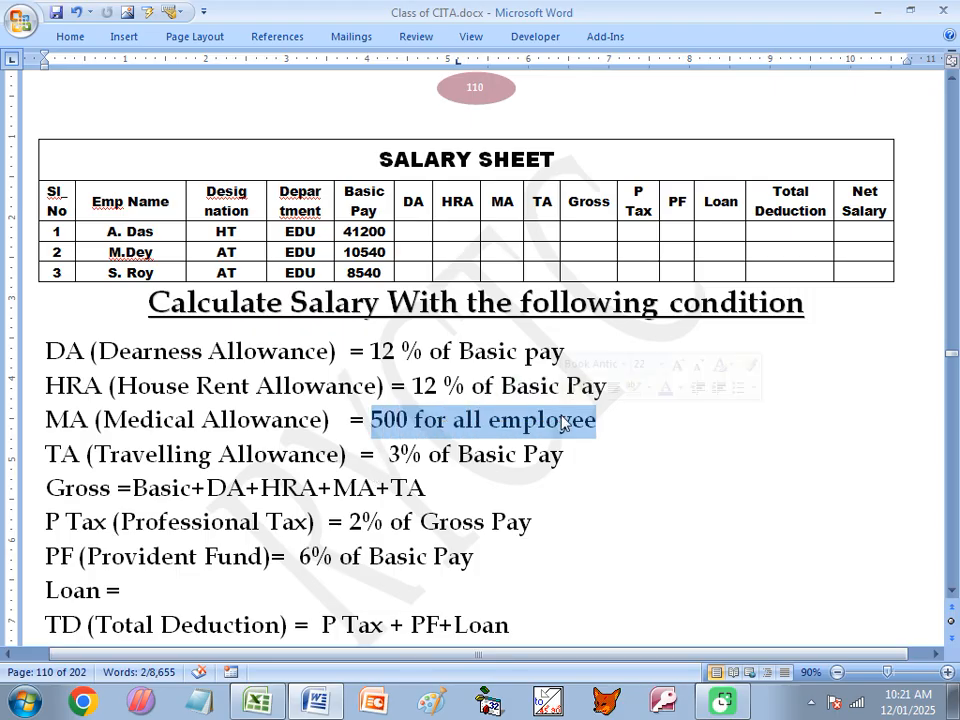
click(257, 700)
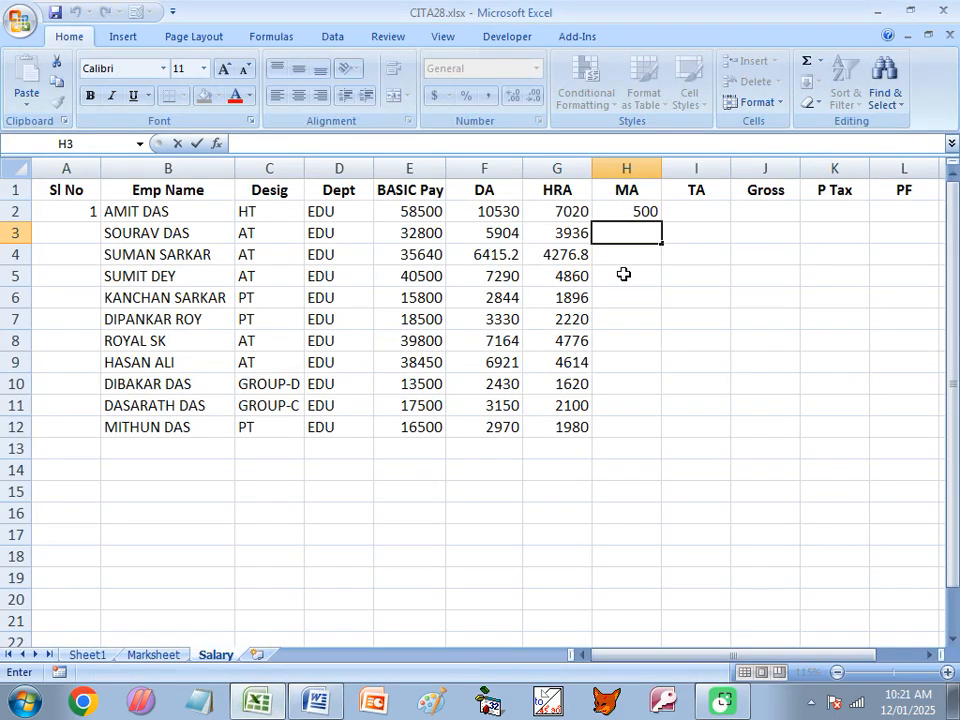
click(650, 212)
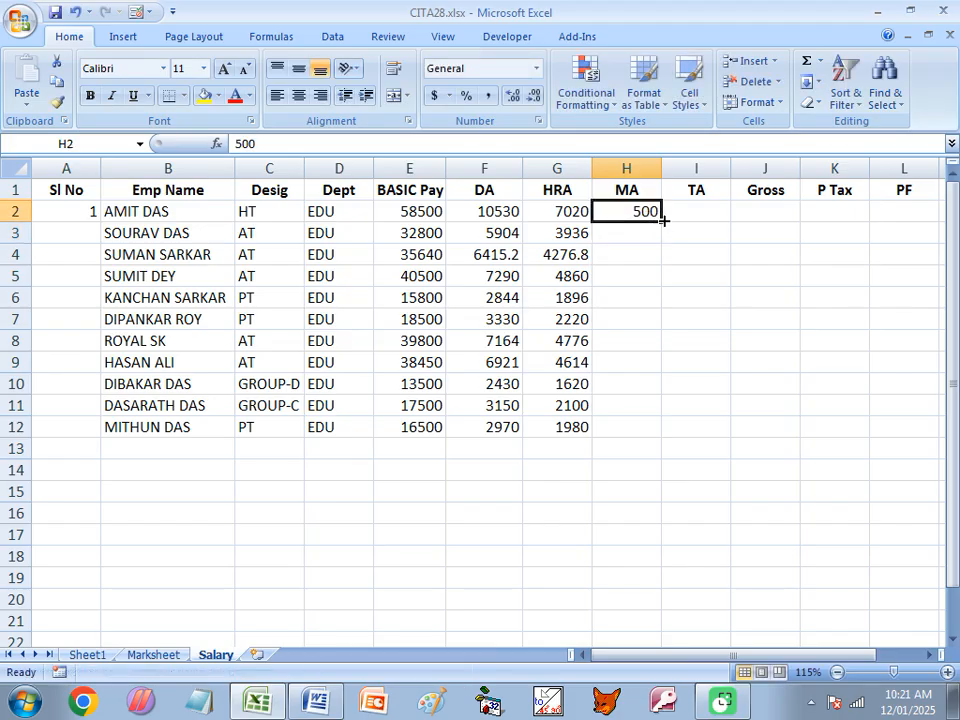
double_click(661, 221)
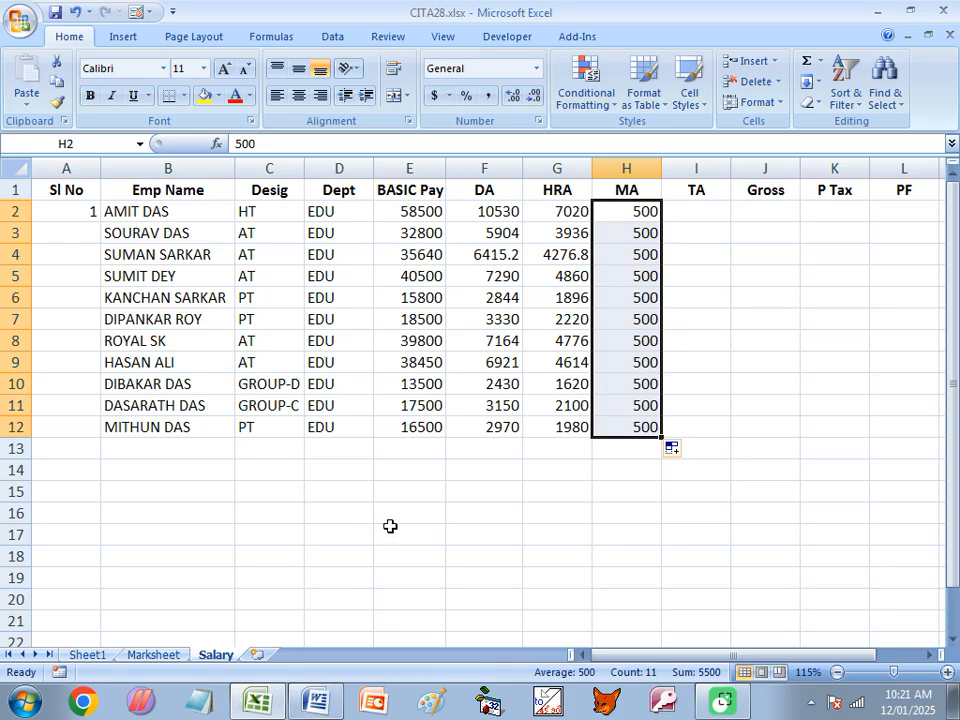
- Check the TA condition in the Word document, enter =E2*3% in I2 of the Salary sheet, and fill it down to I12
click(700, 213)
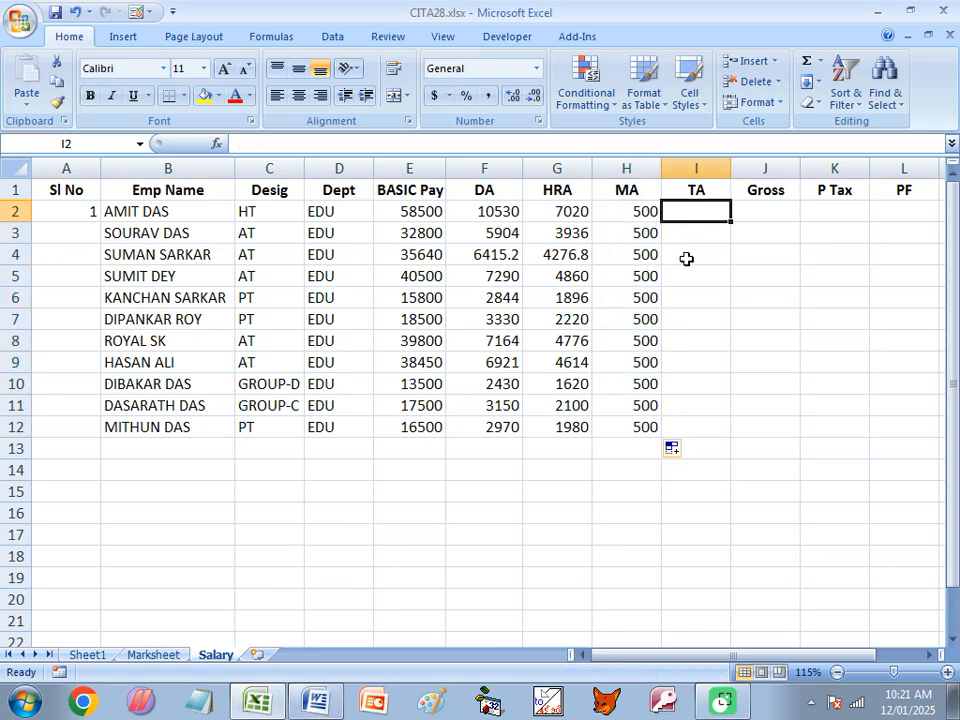
mouse_move(314, 704)
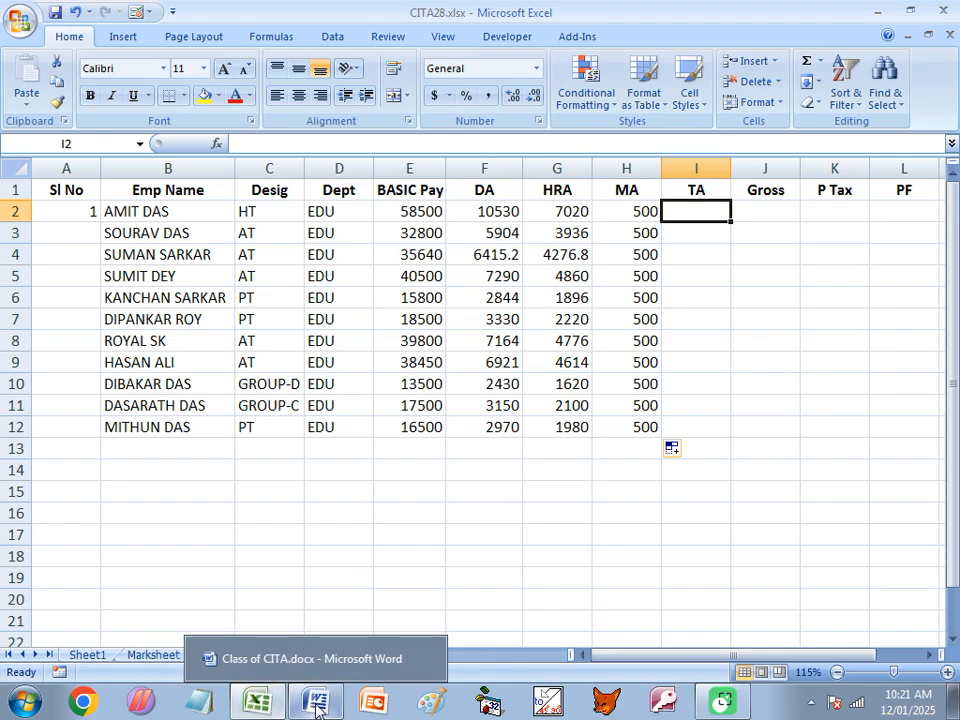
click(316, 706)
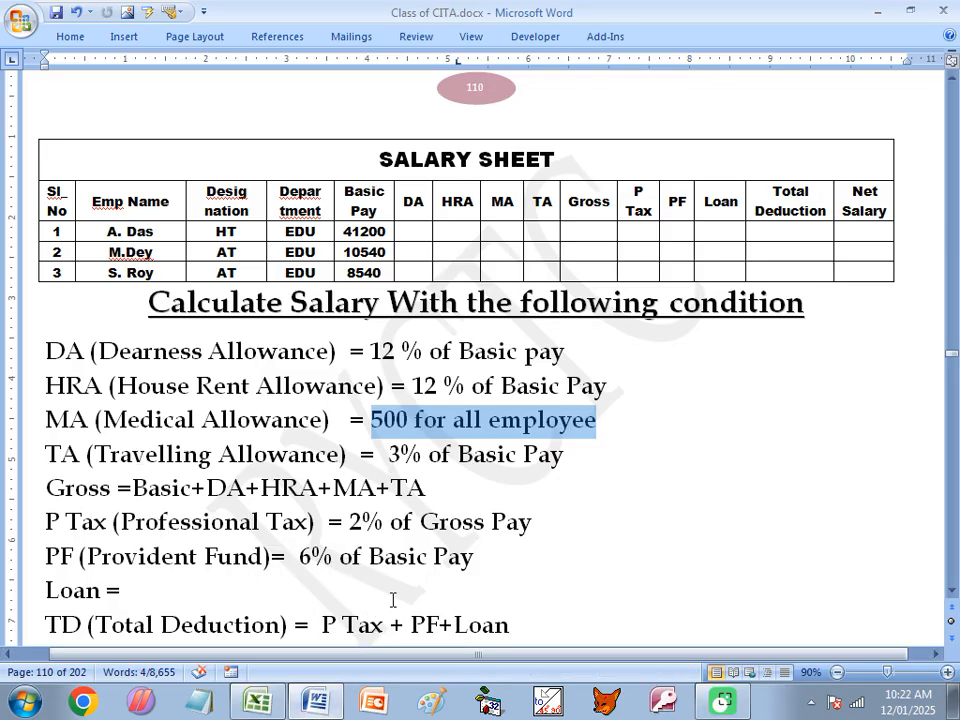
mouse_move(247, 707)
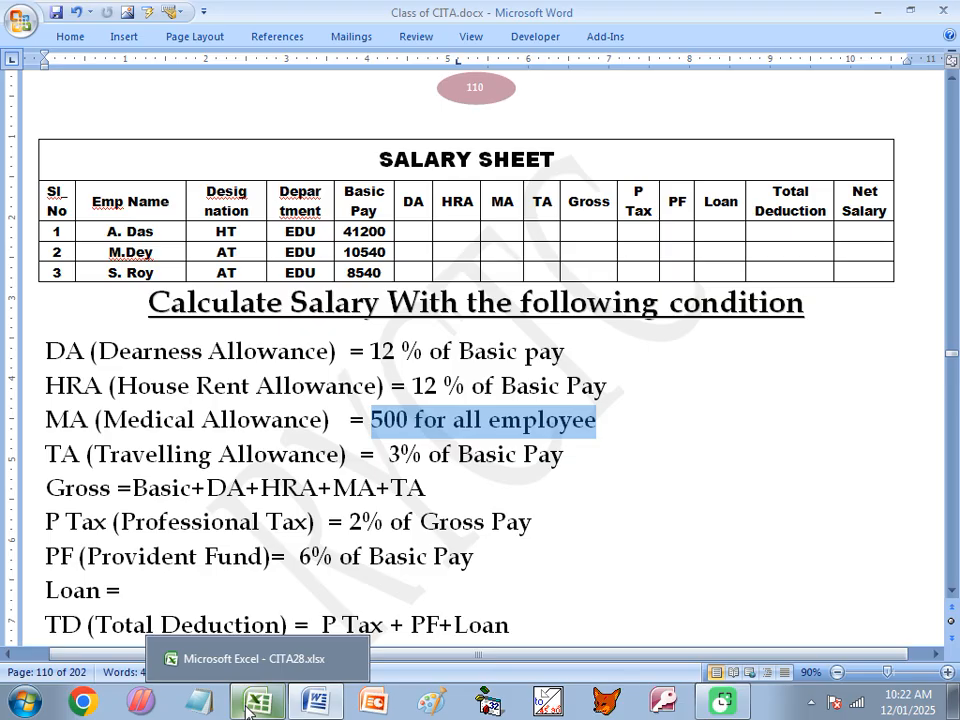
click(335, 705)
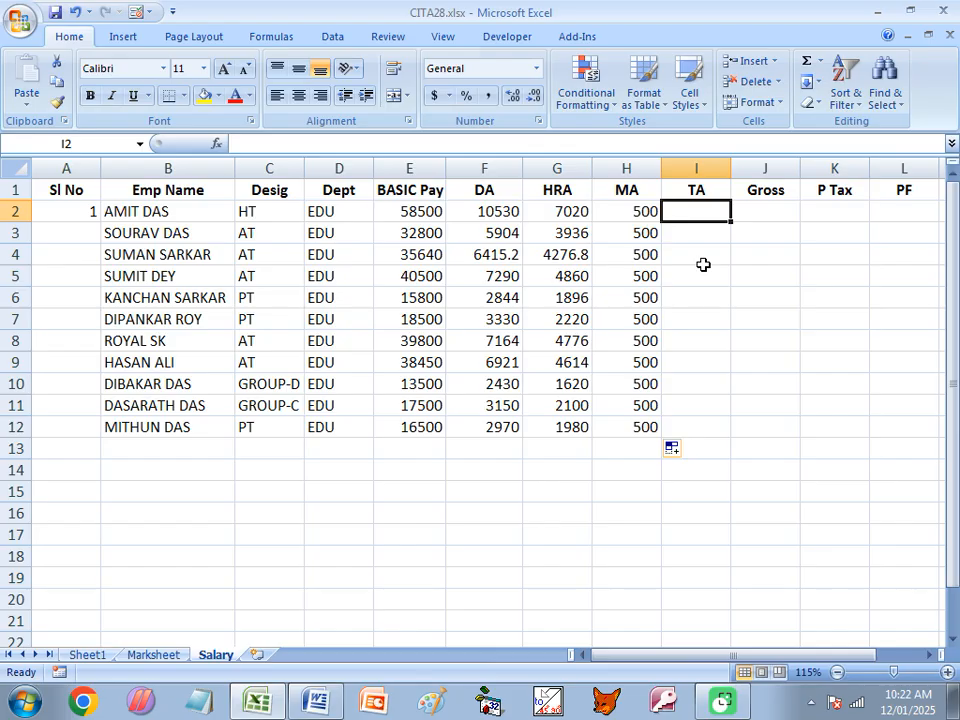
text(=)
key(Left)
key(Left)
key(Left)
key(Left)
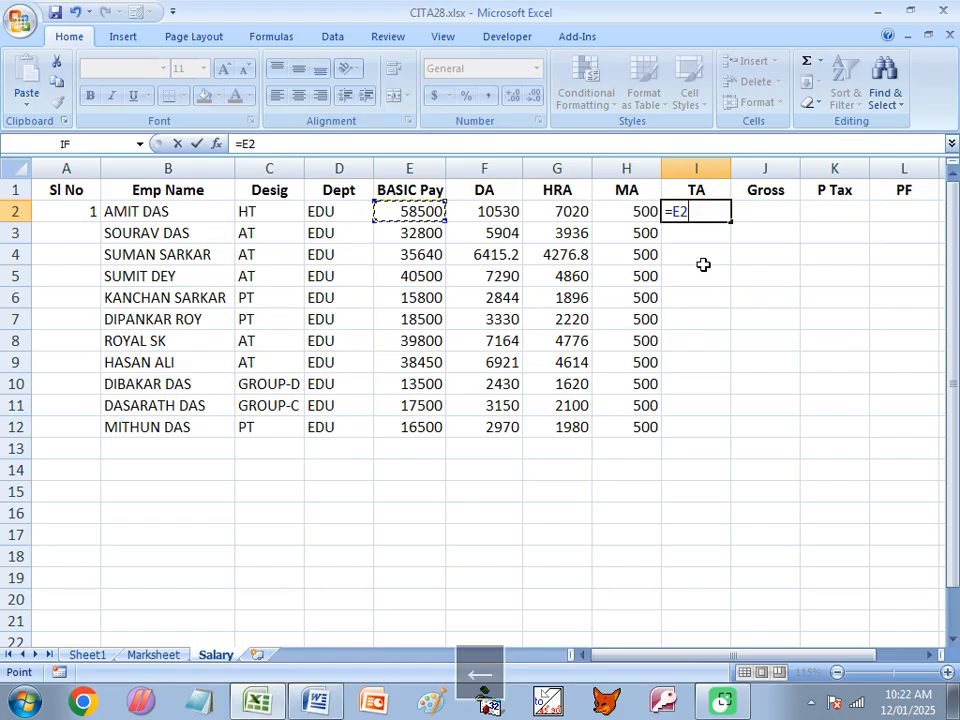
text(*)
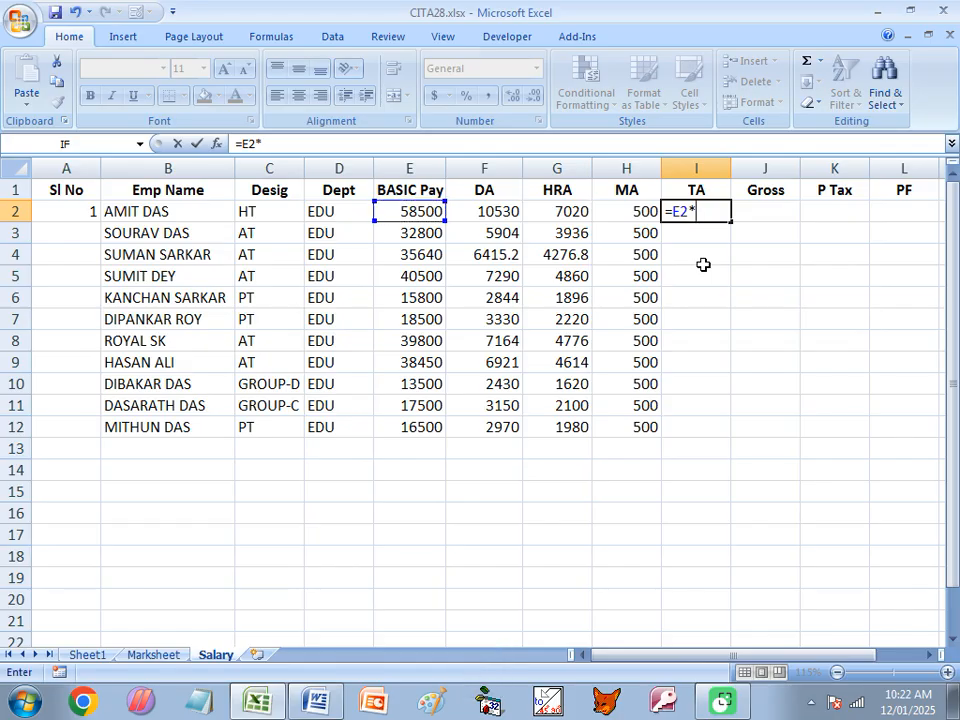
text(3%)
key(Return)
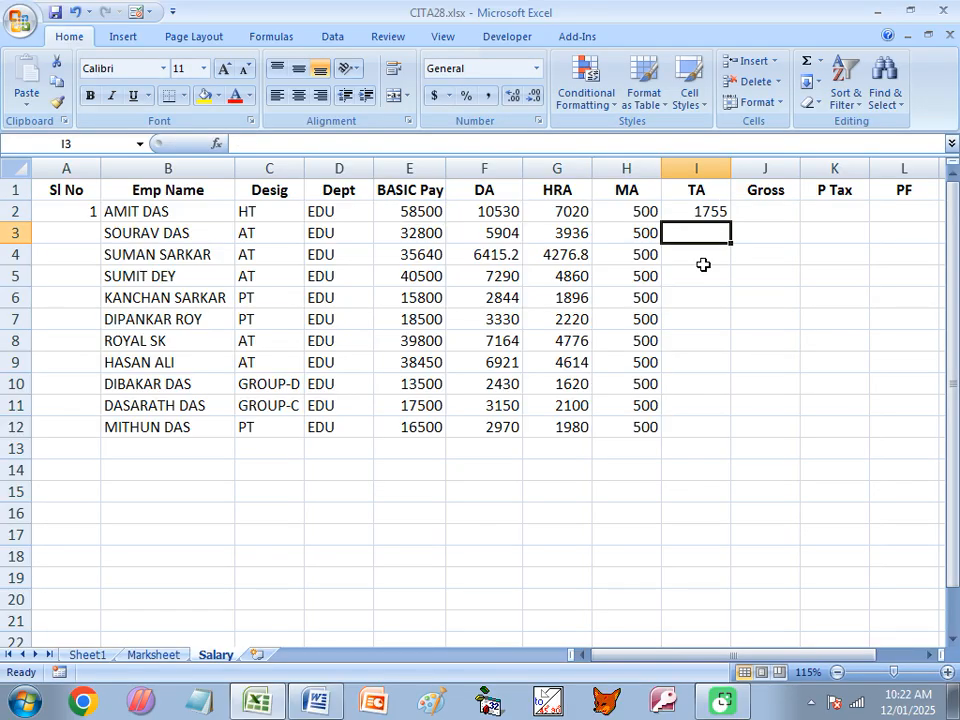
click(712, 211)
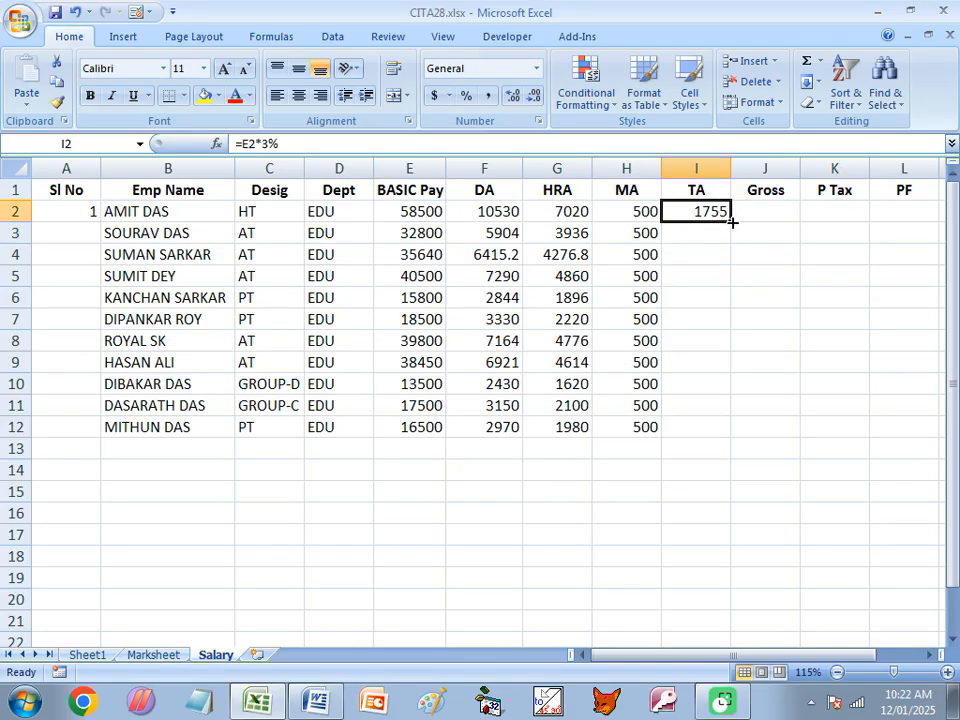
double_click(732, 222)
- Calculate the gross pay with =SUM(E2:I2) in J2 and fill the formula down to J12
click(766, 221)
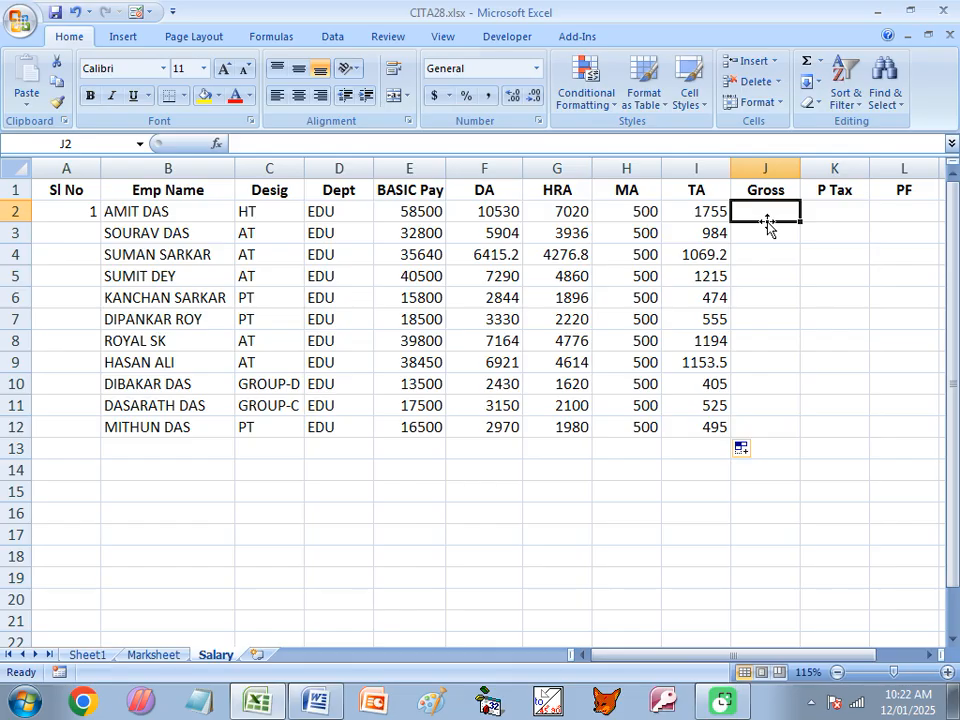
text(=SUM)
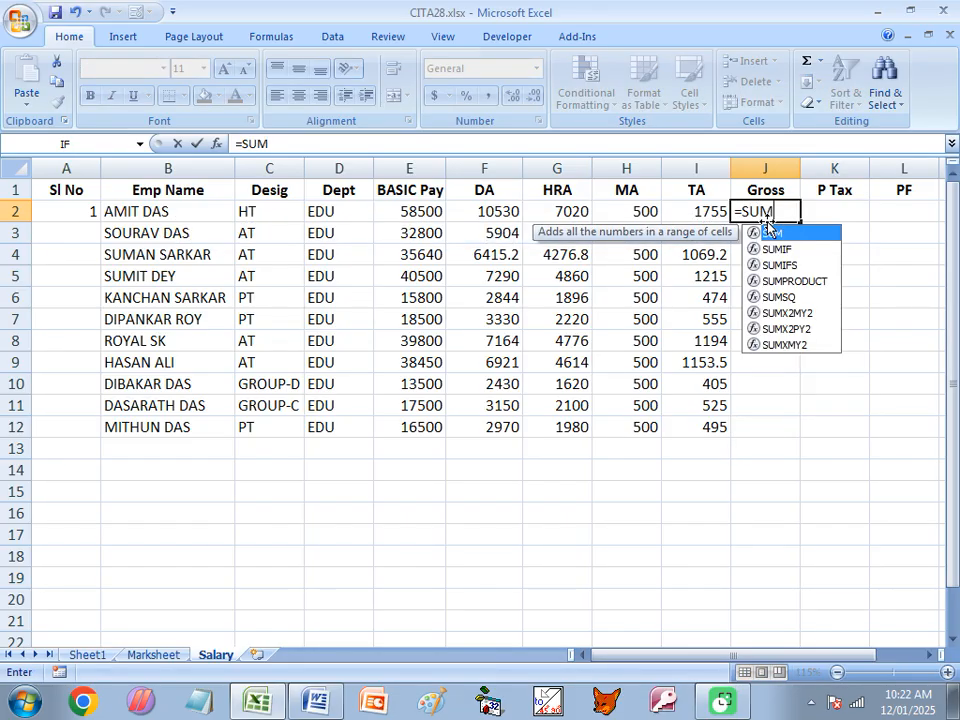
key(Tab)
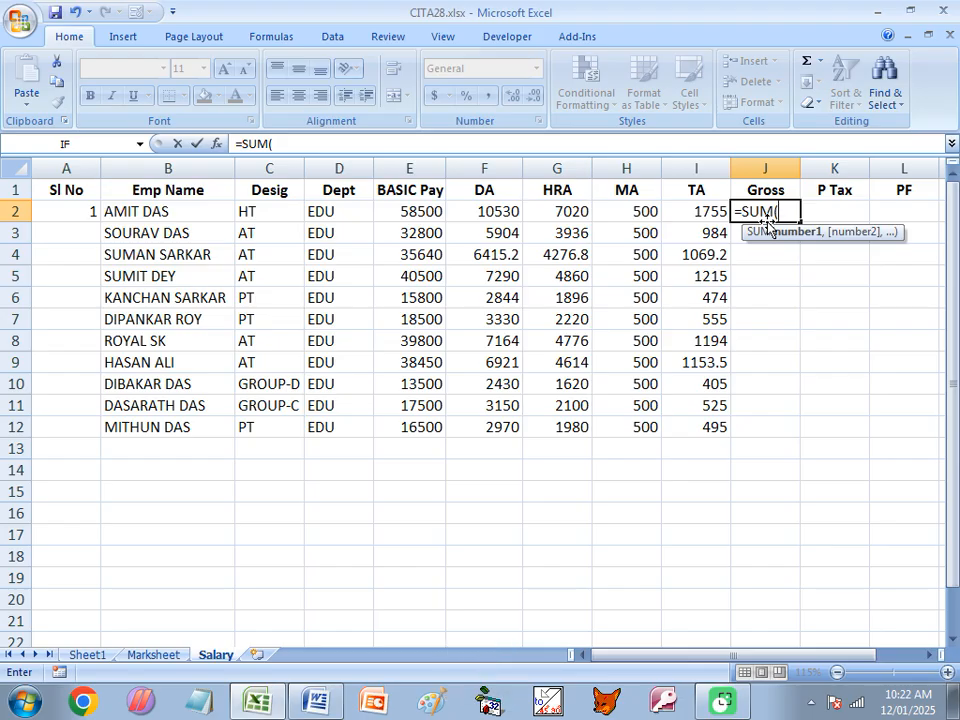
text(E2)
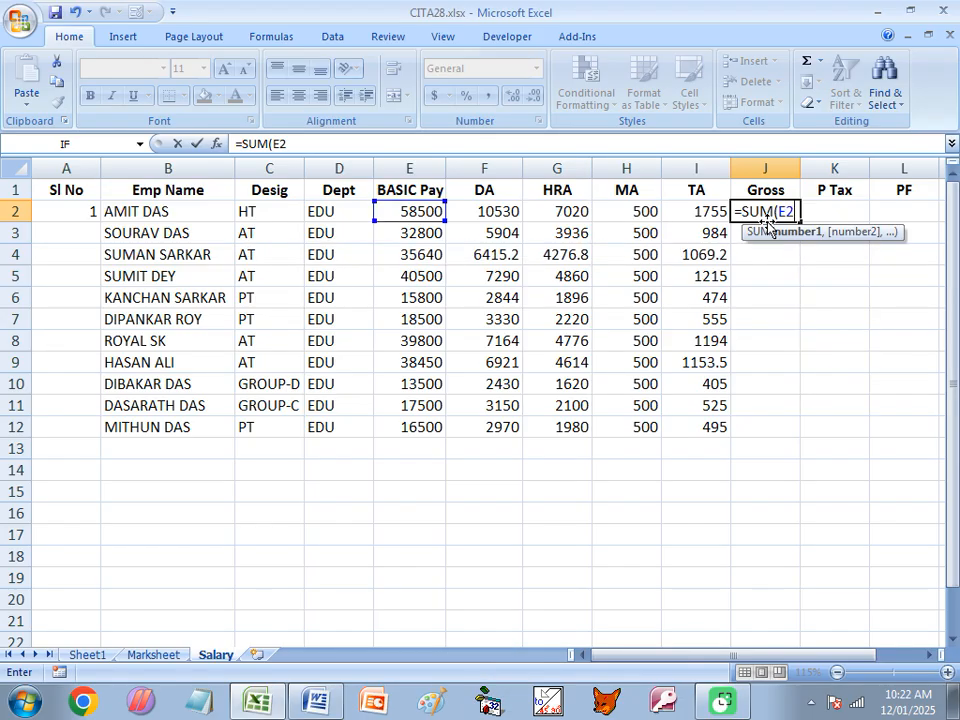
text(:I2)
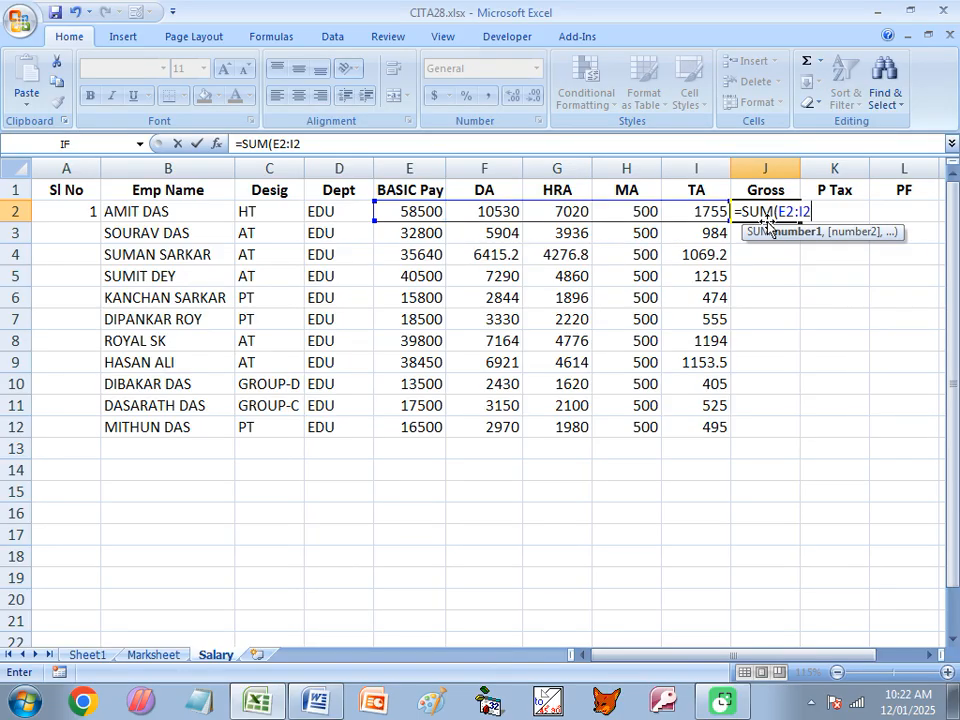
text())
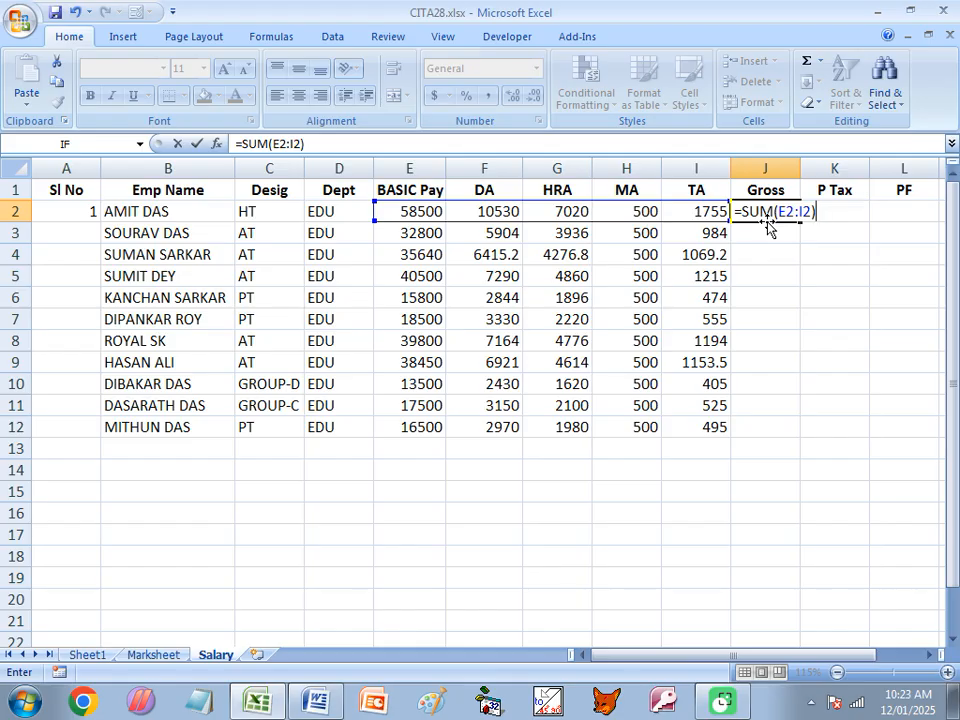
key(Return)
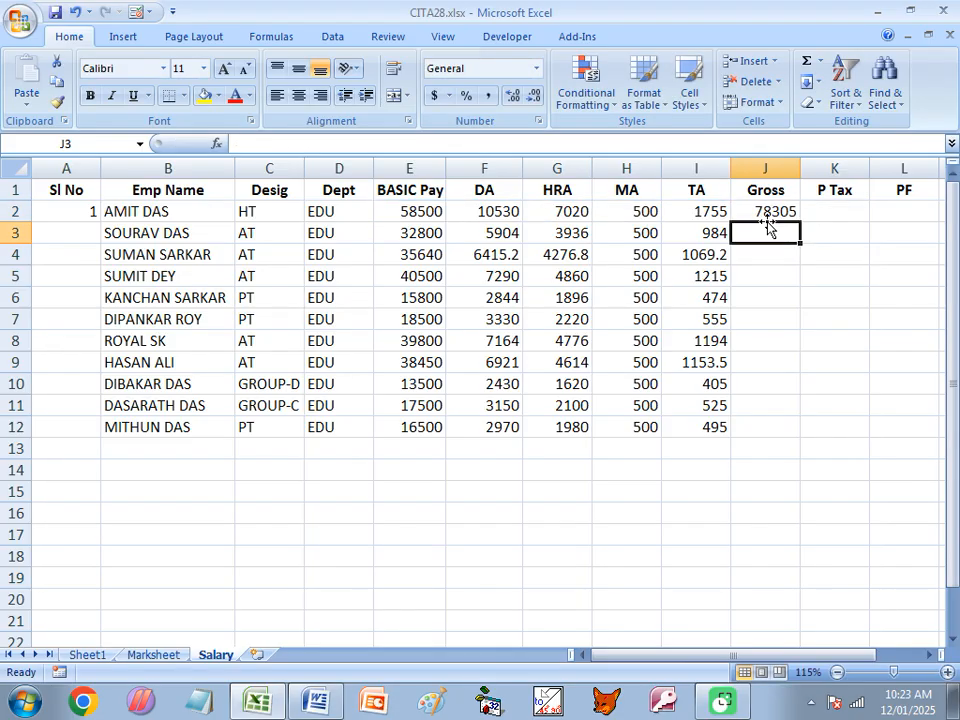
click(782, 212)
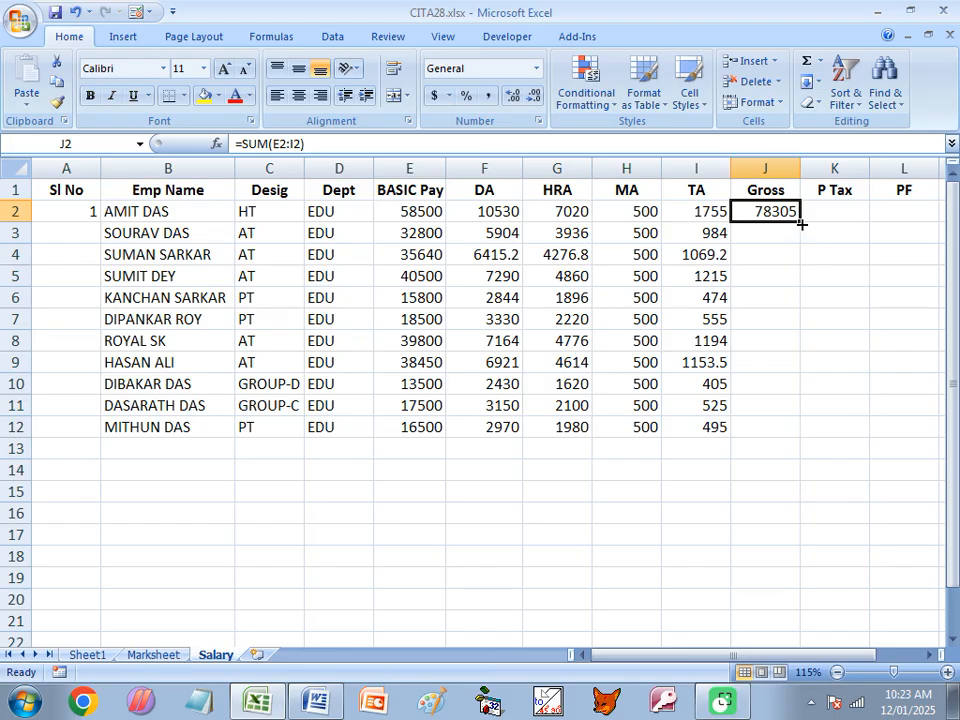
double_click(802, 222)
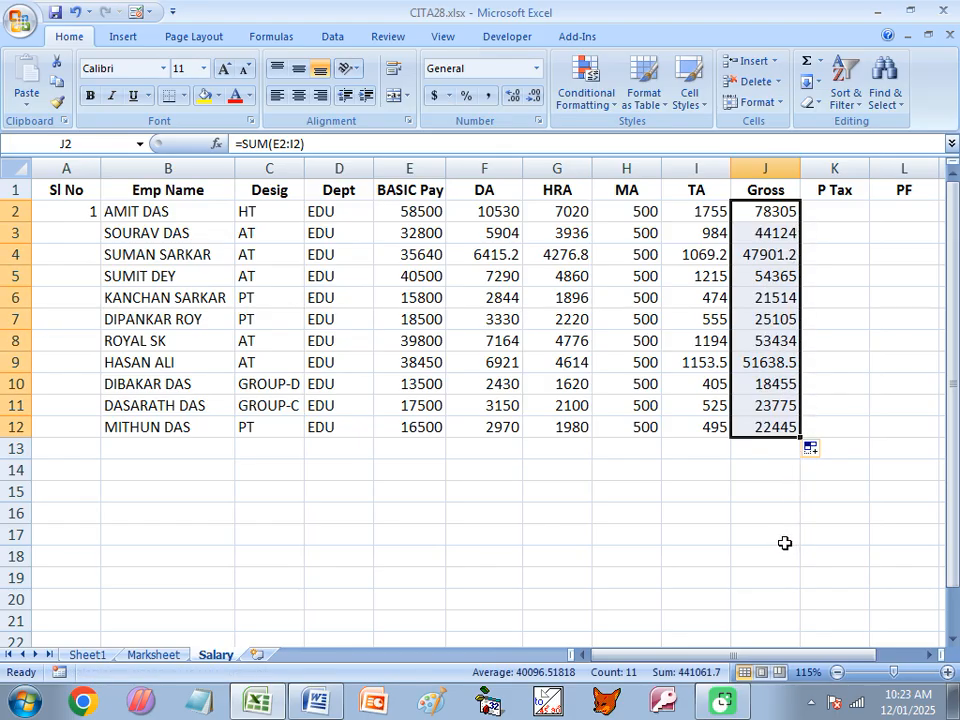
- Check the P Tax condition in the Word document, enter =J2*2/100 in K2 of the Salary sheet, and fill it down to K12
click(832, 212)
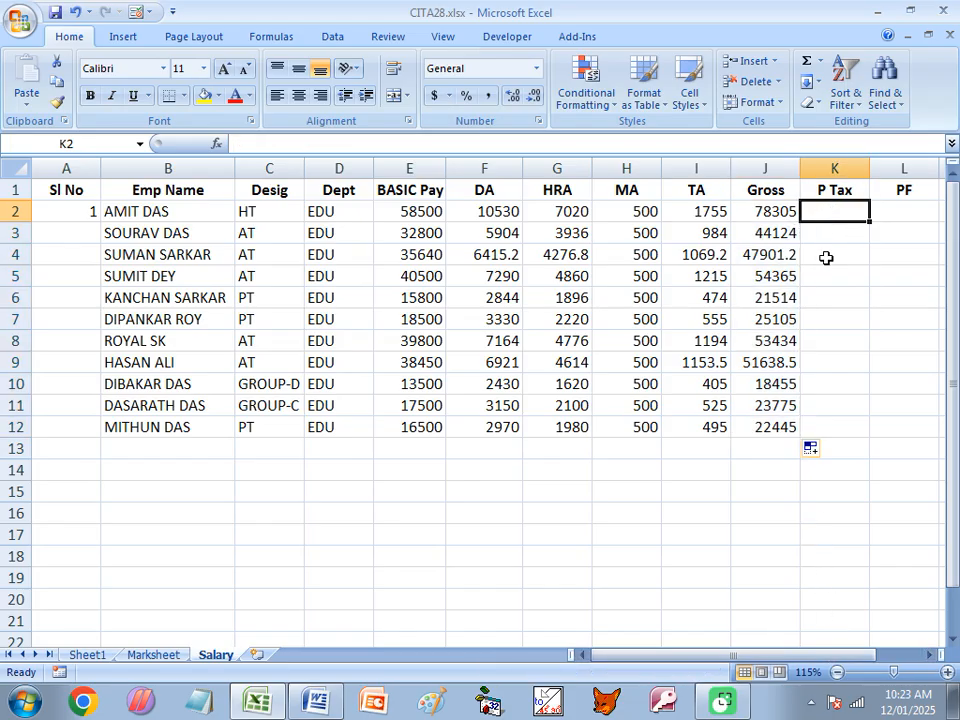
click(316, 705)
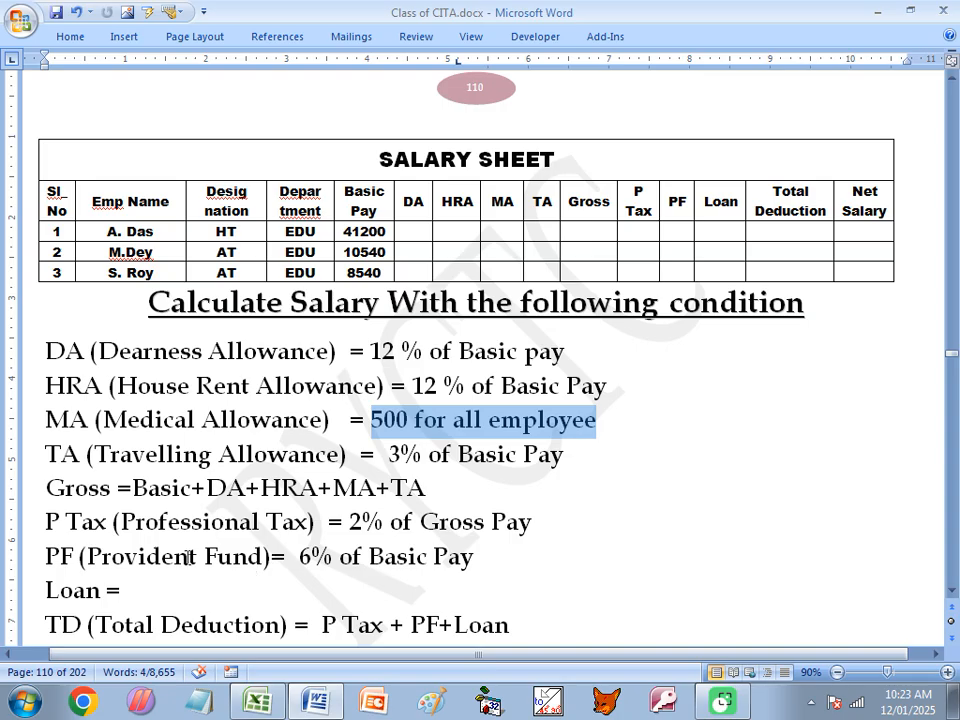
drag(350, 521, 538, 531)
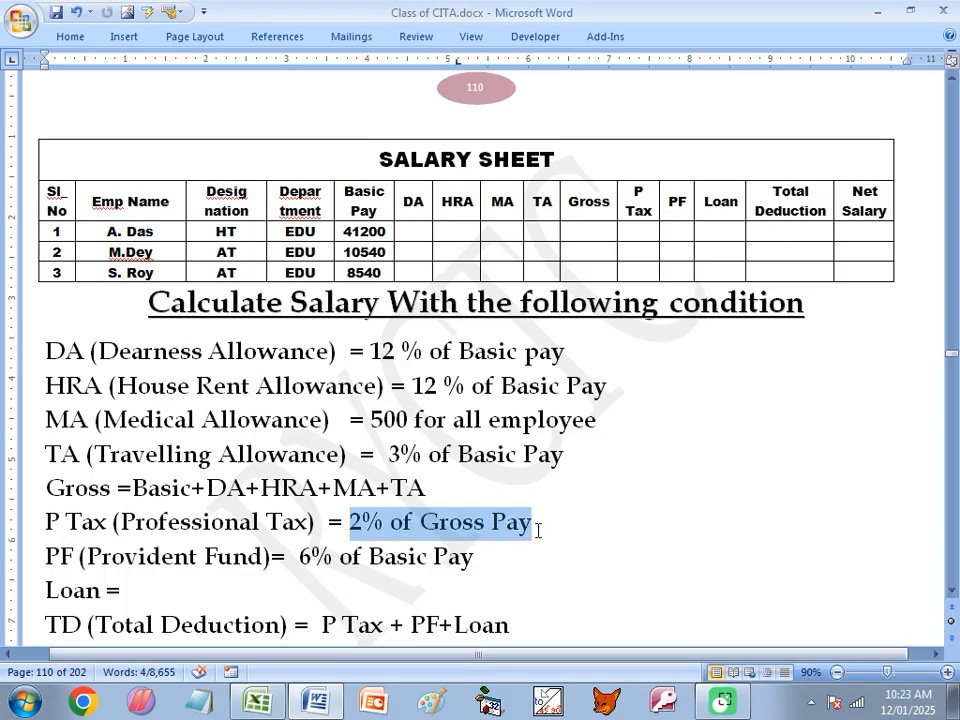
drag(538, 531, 538, 531)
click(258, 701)
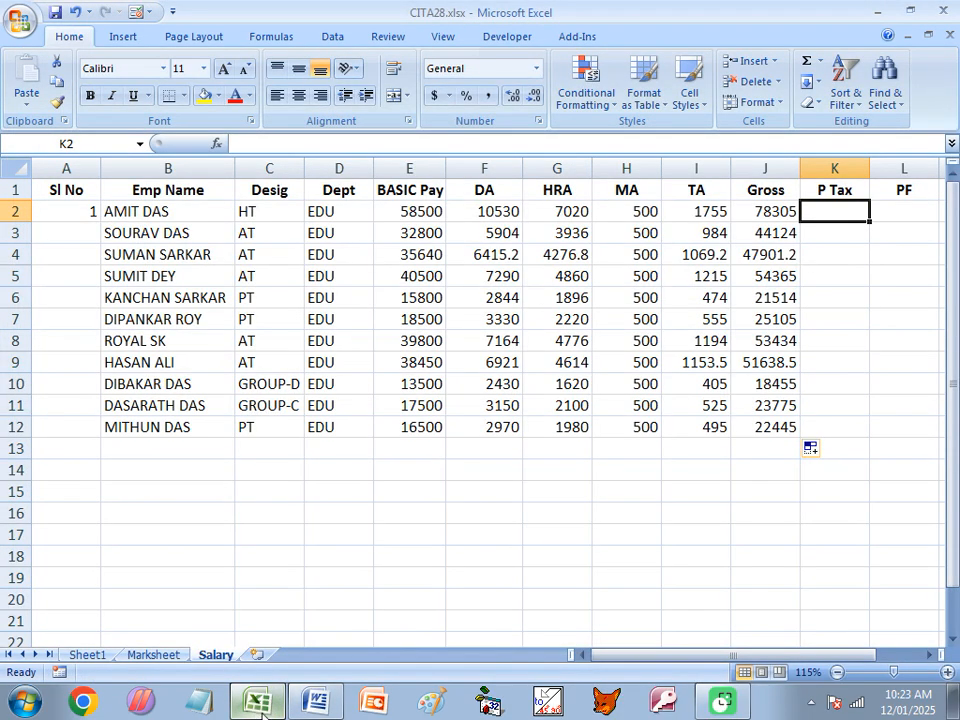
text(=)
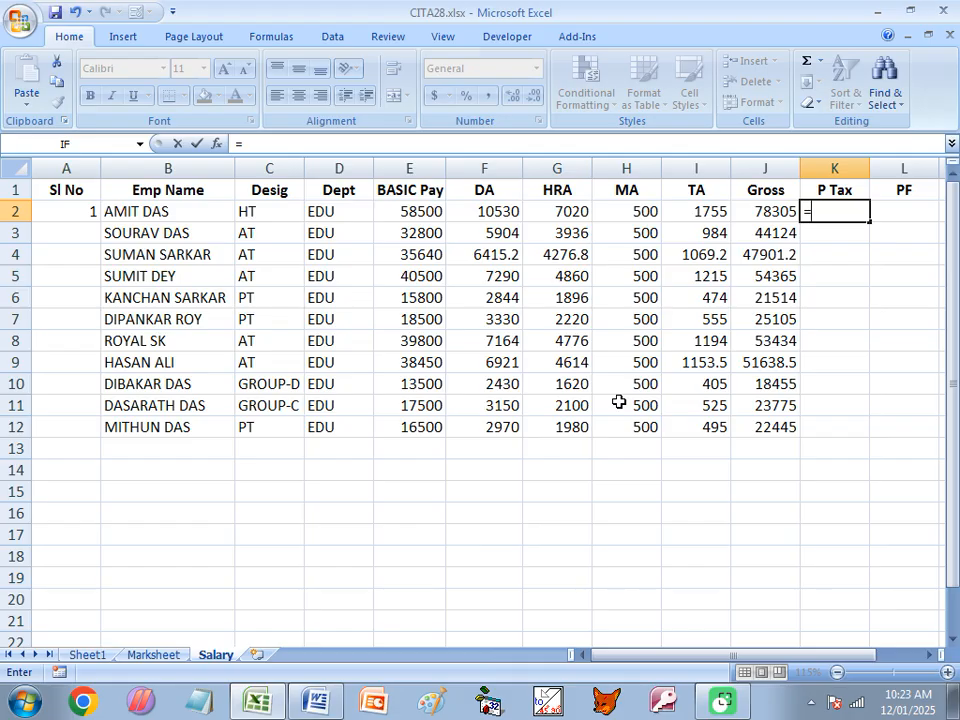
text(J2*)
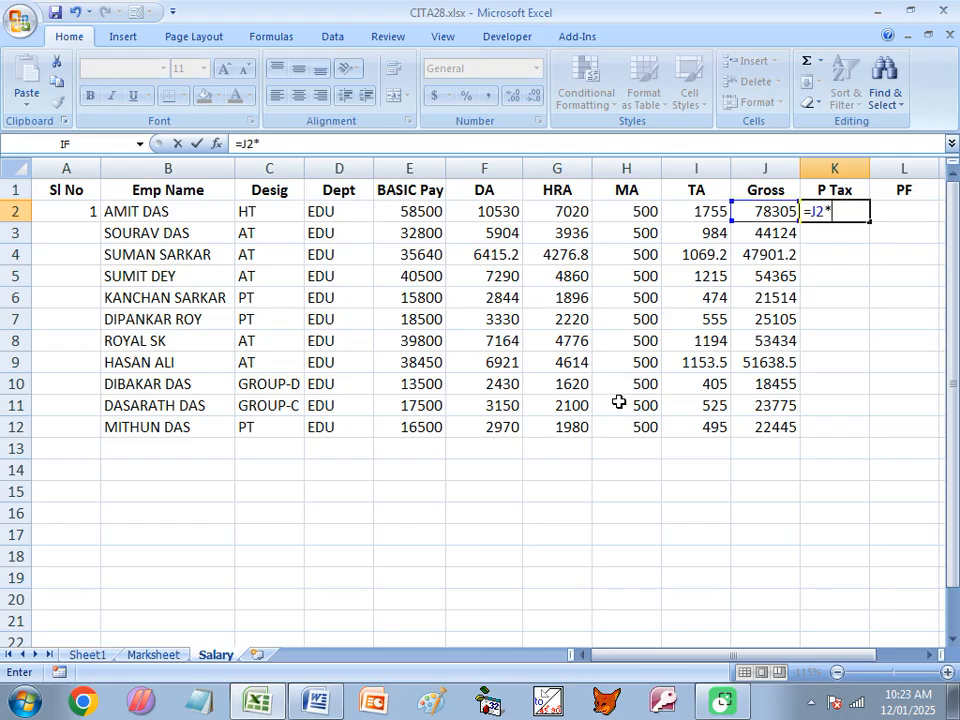
text(2/100)
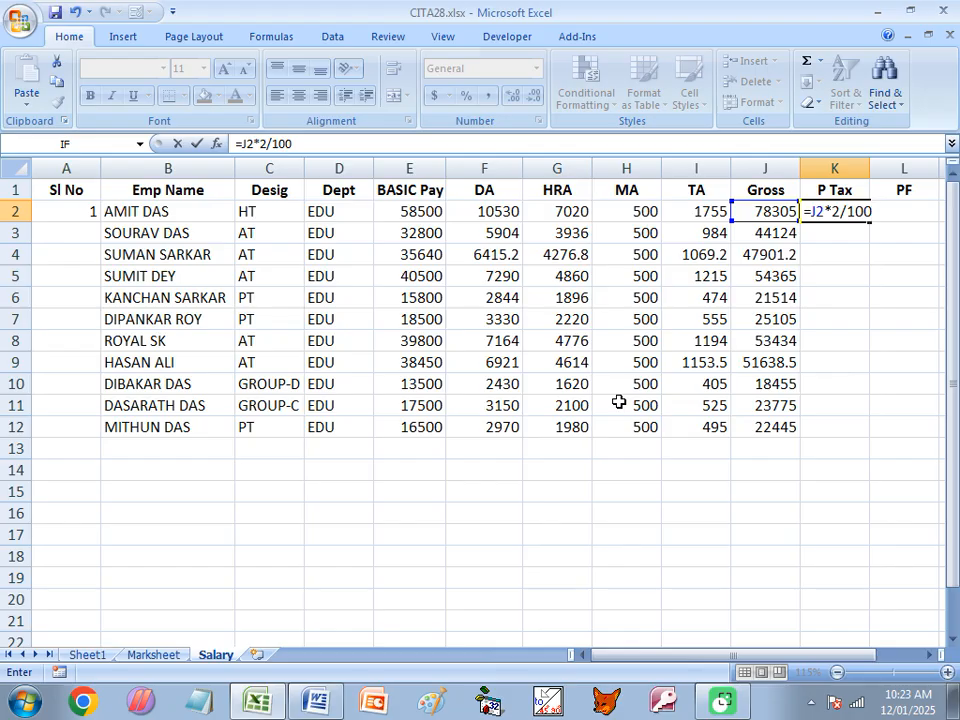
key(Return)
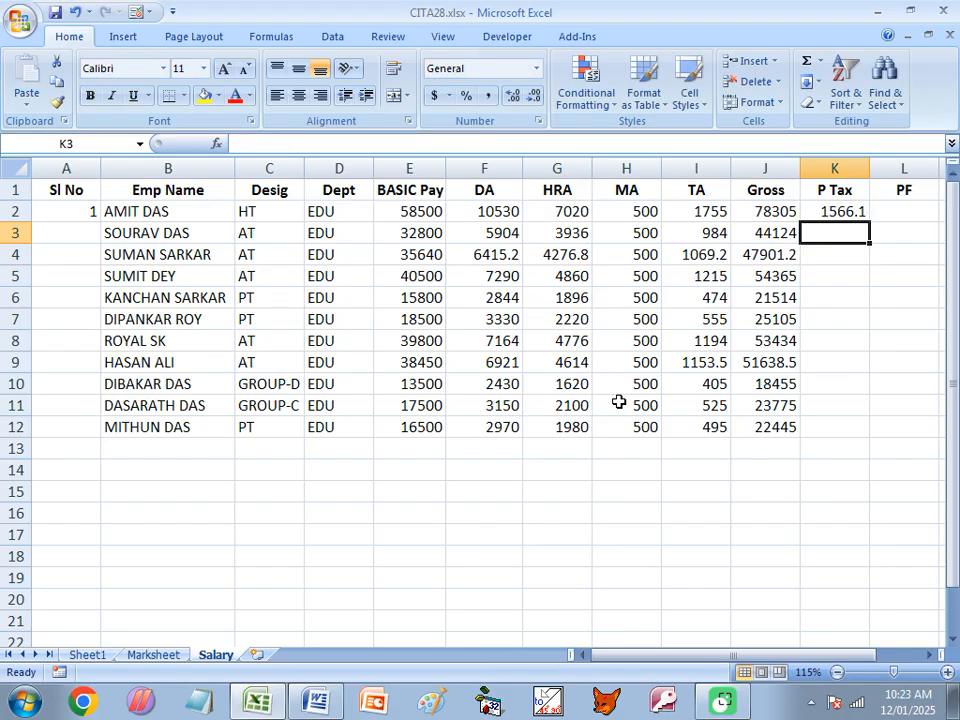
click(848, 213)
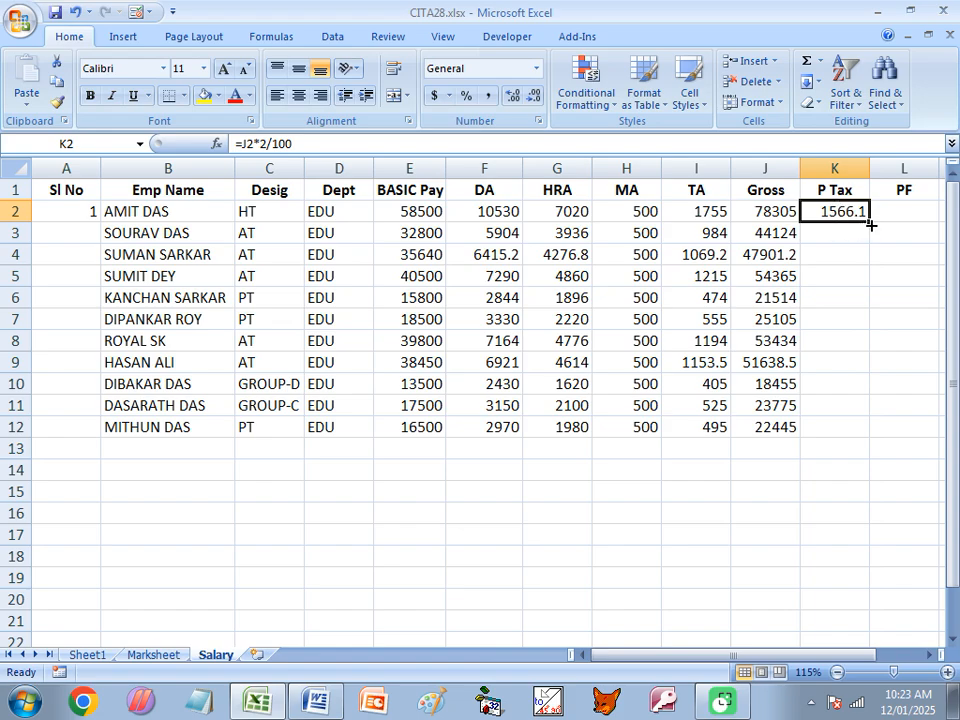
double_click(870, 220)
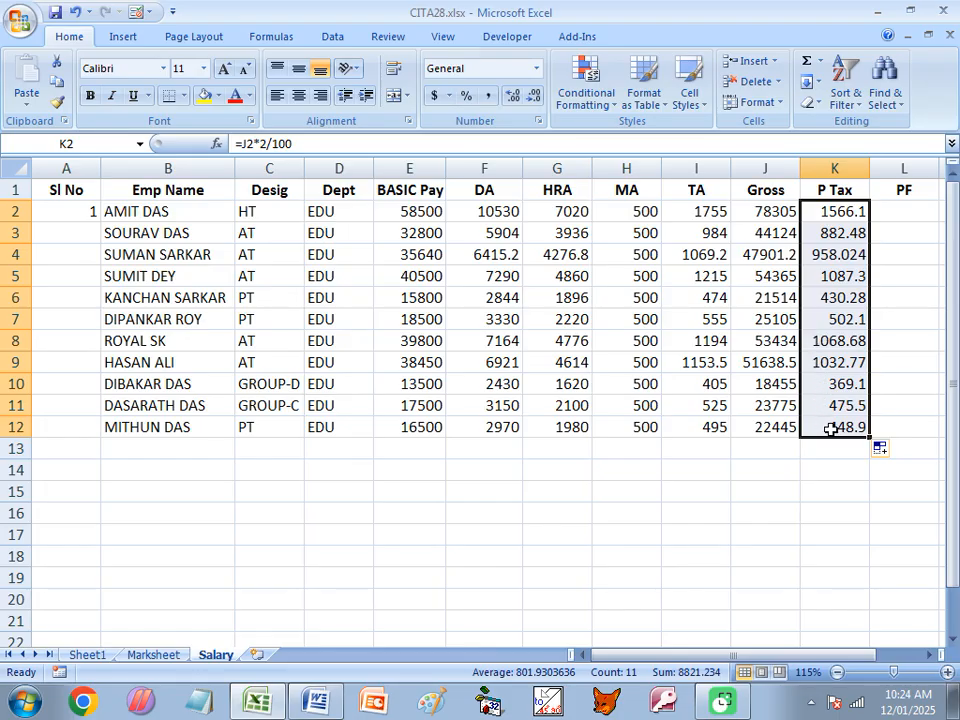
- Calculate the provident fund with =E2*6/100 in L2 and fill the formula down to L12
click(897, 213)
key(Right)
key(Right)
key(Right)
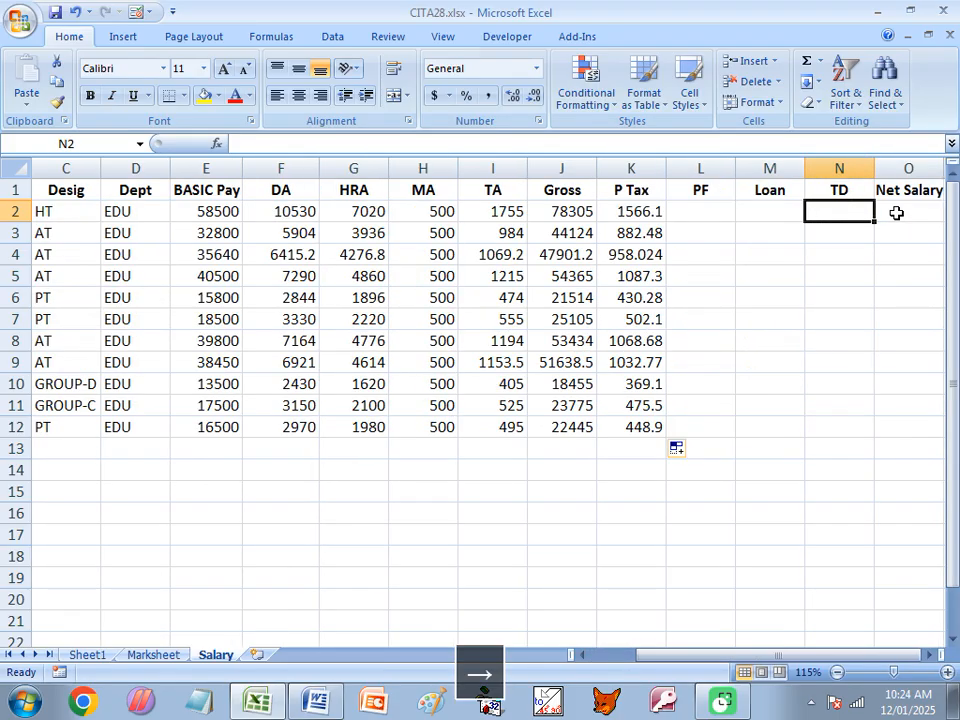
key(Left)
key(Left)
key(Left)
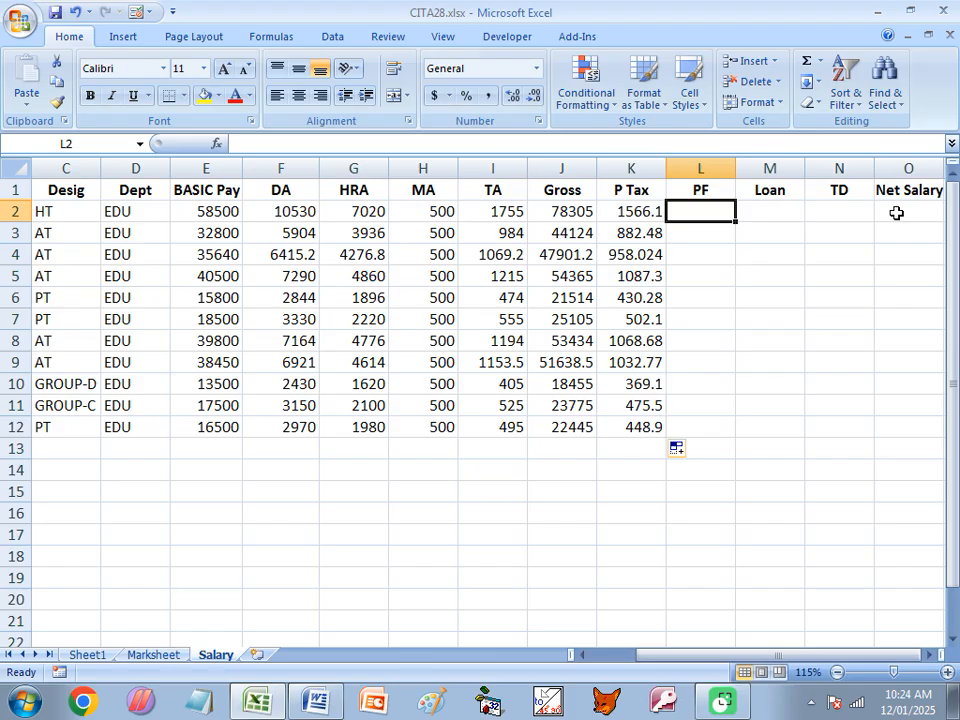
text(=)
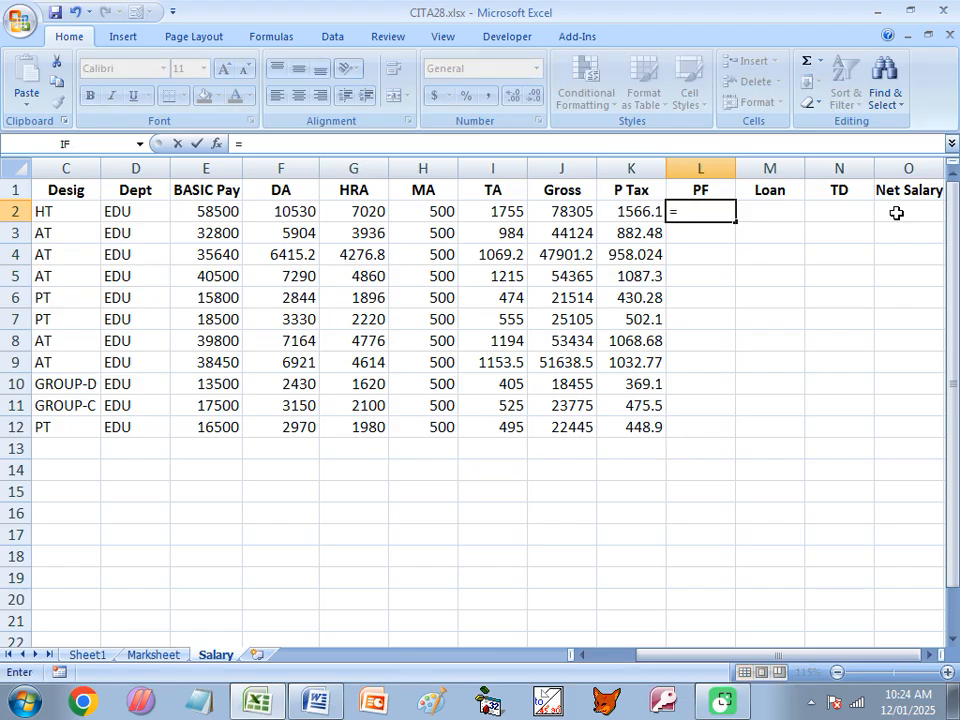
text(E)
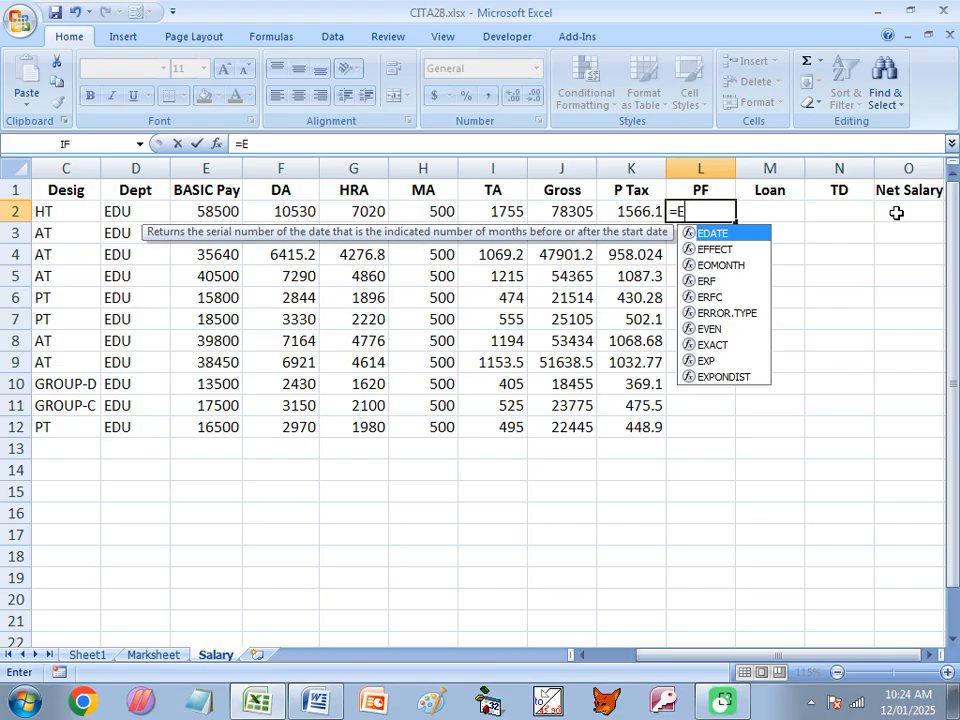
text(2*6/100)
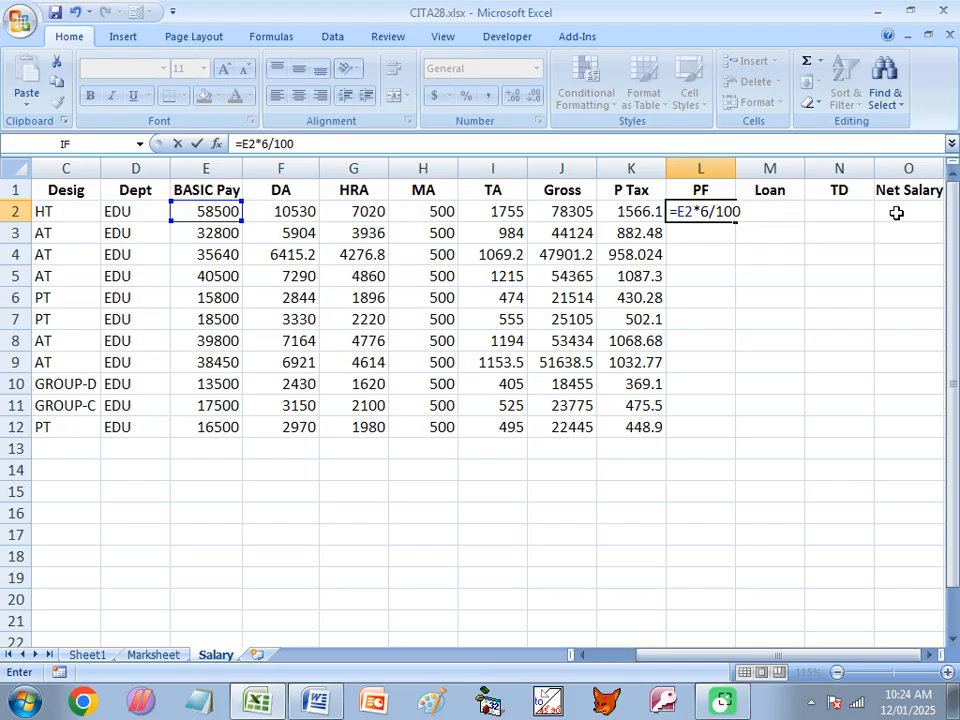
key(Return)
click(729, 215)
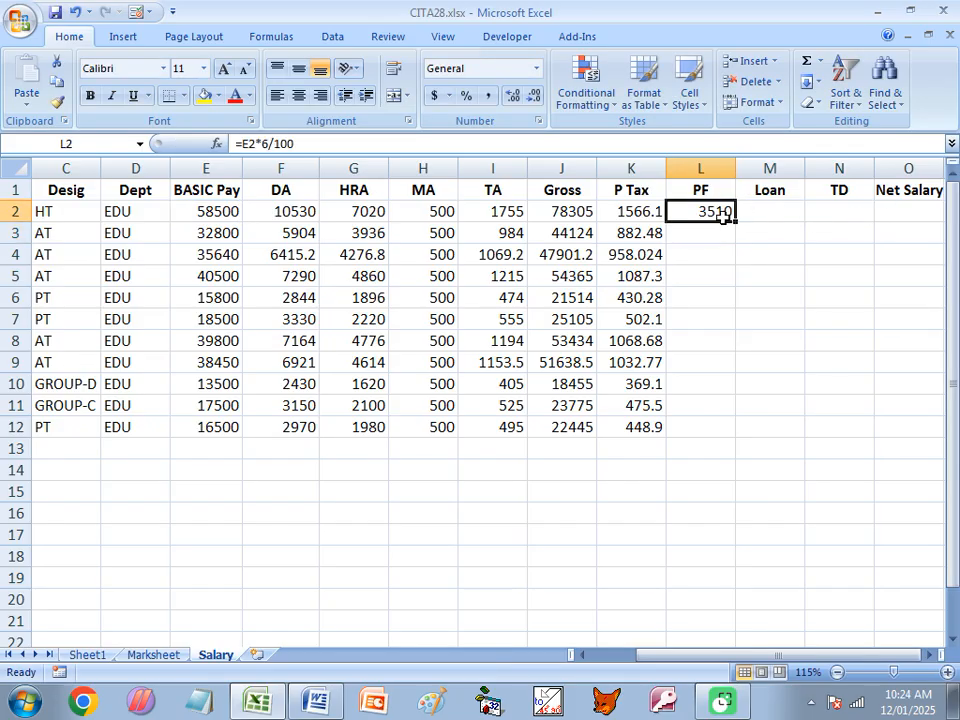
double_click(736, 222)
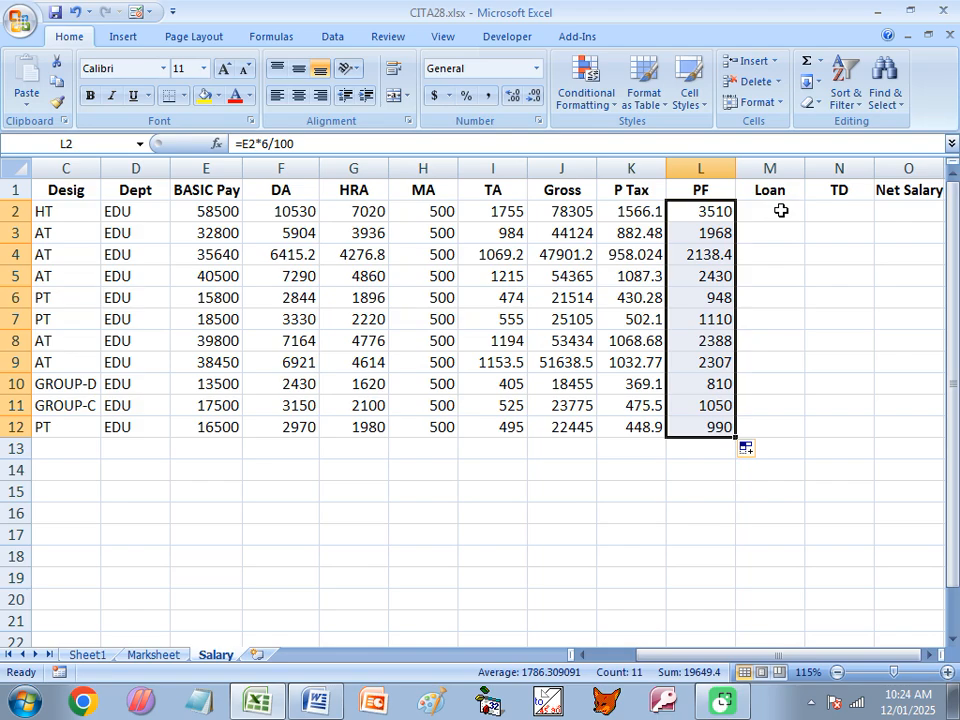
- Enter a loan amount of 0 in M2 and copy it down to M12
click(780, 210)
text(0)
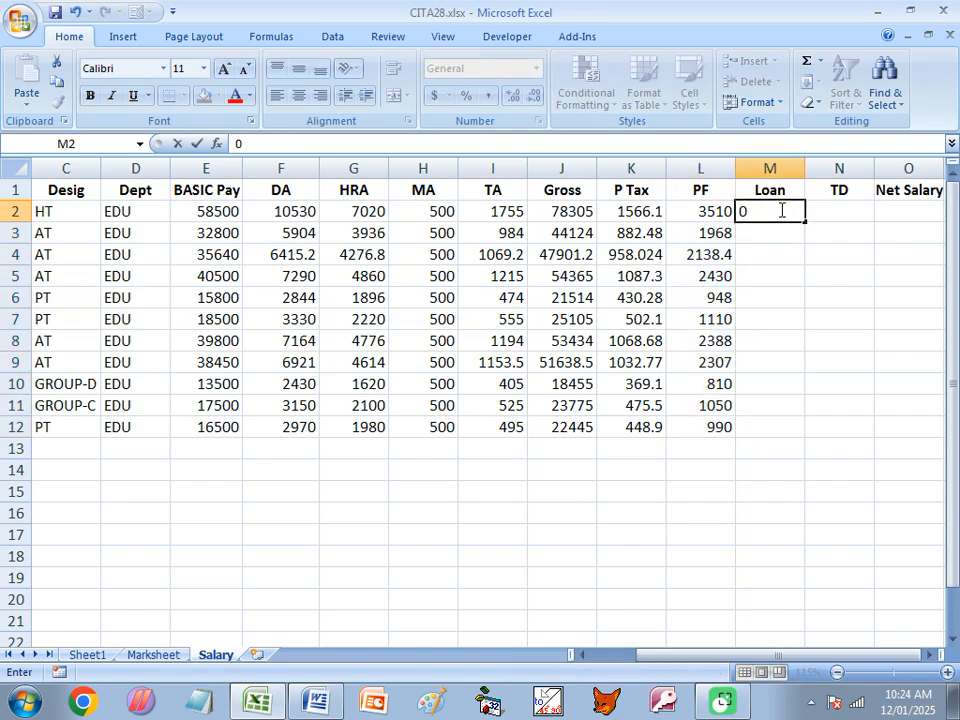
key(Return)
click(780, 210)
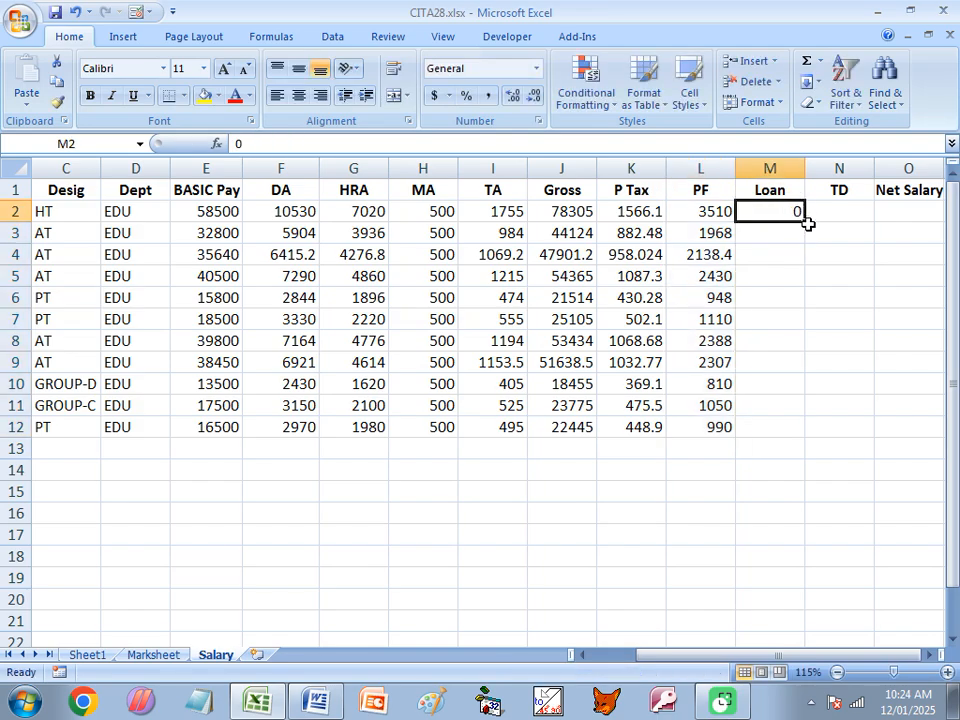
click(806, 225)
click(790, 216)
drag(803, 221, 786, 429)
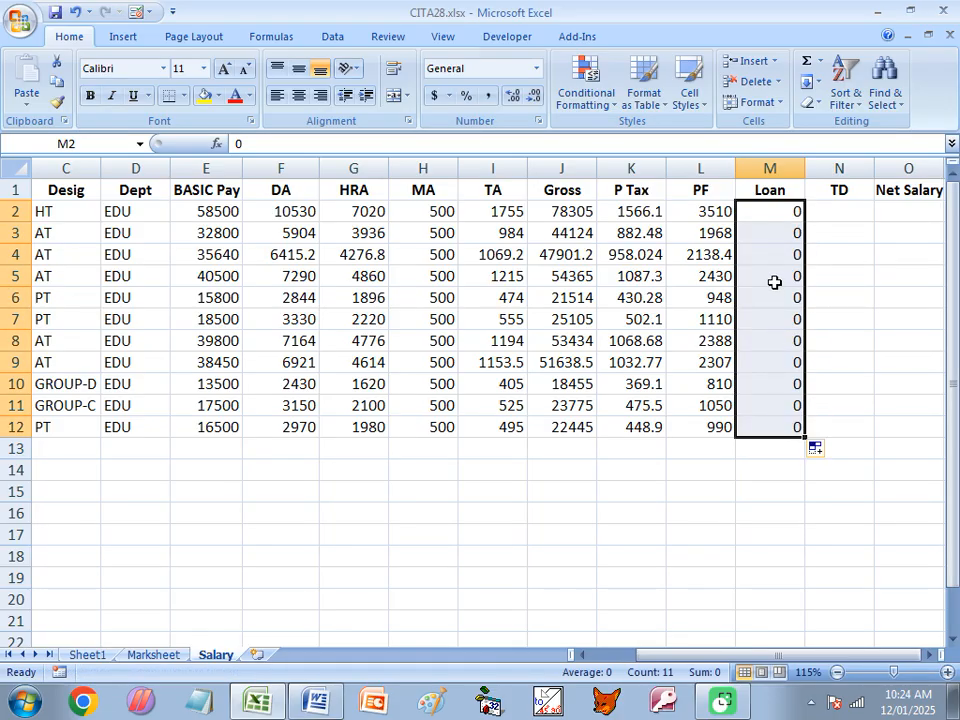
- Calculate the total deduction with =K2+L2+M2 in N2 and fill the formula down to N12
click(849, 212)
text(=)
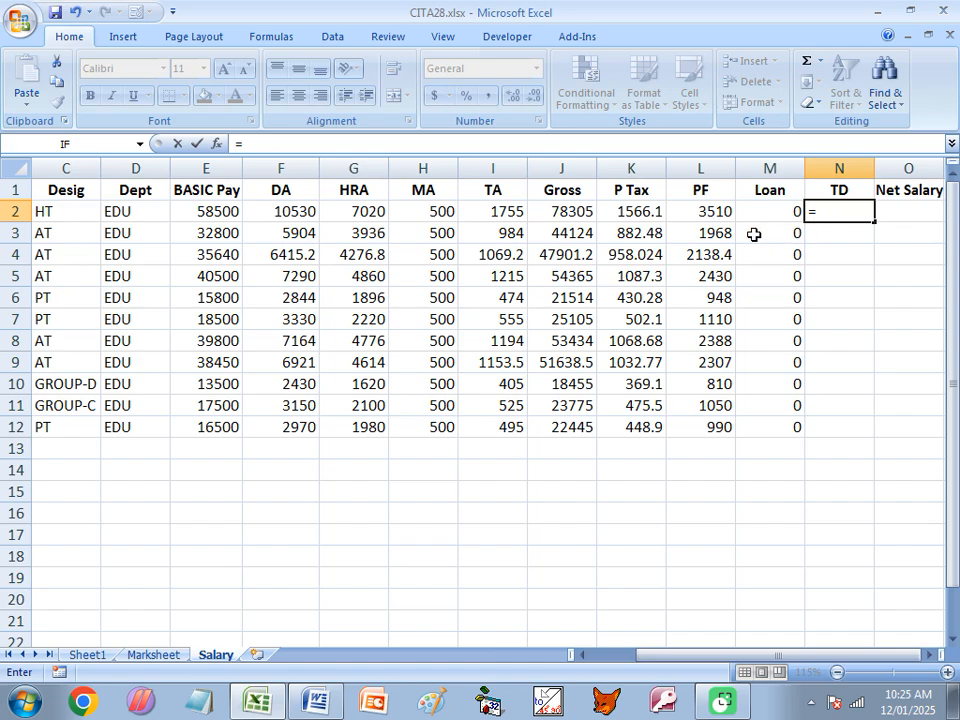
click(651, 212)
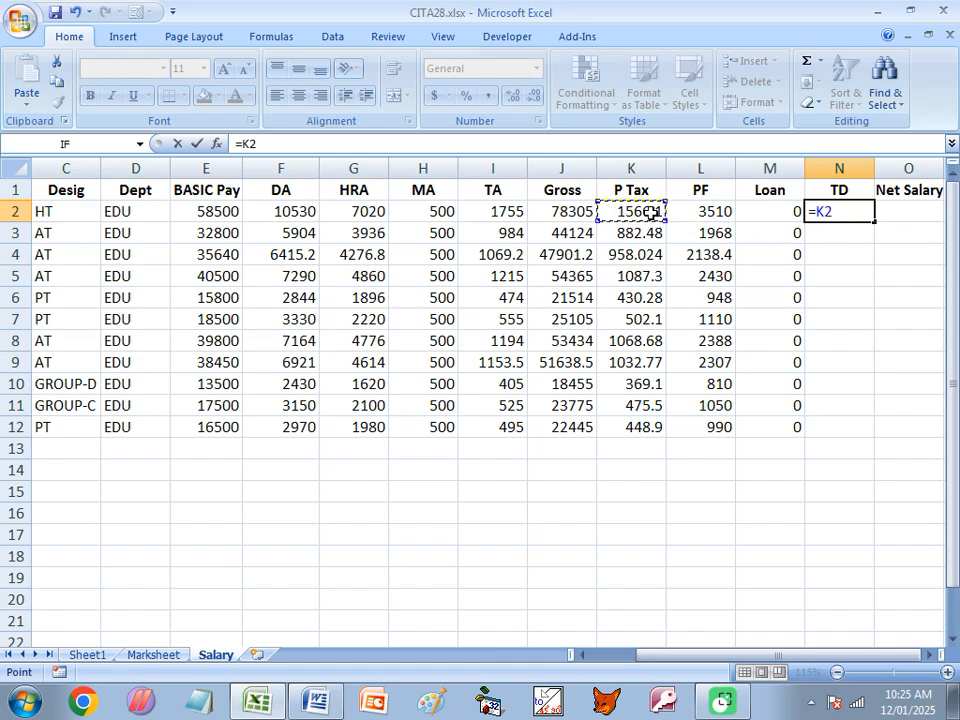
text(+)
click(711, 215)
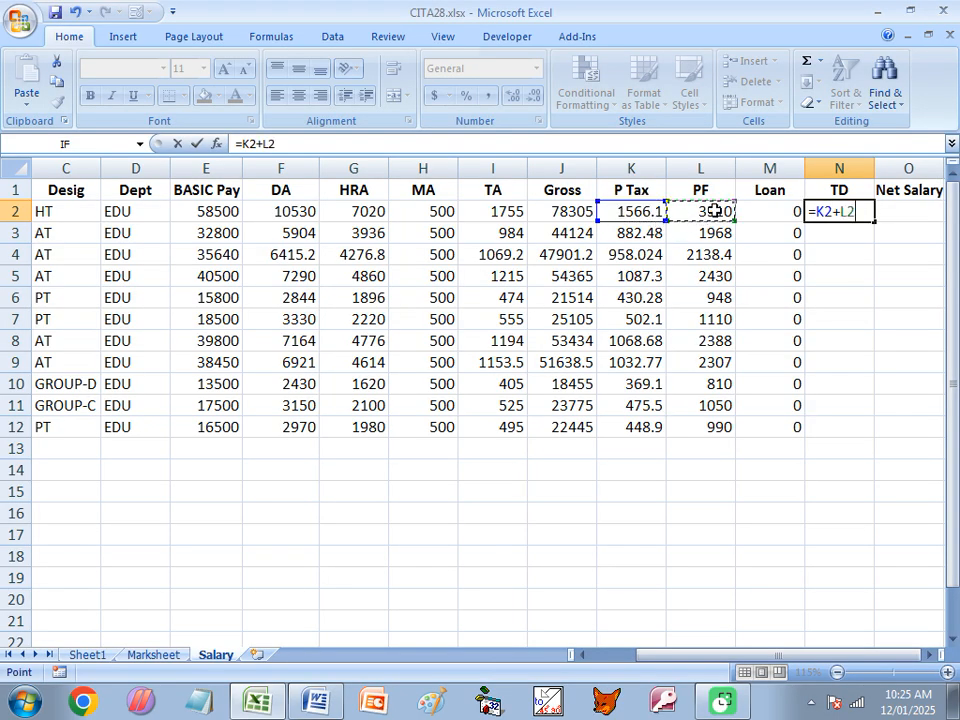
text(+)
click(771, 217)
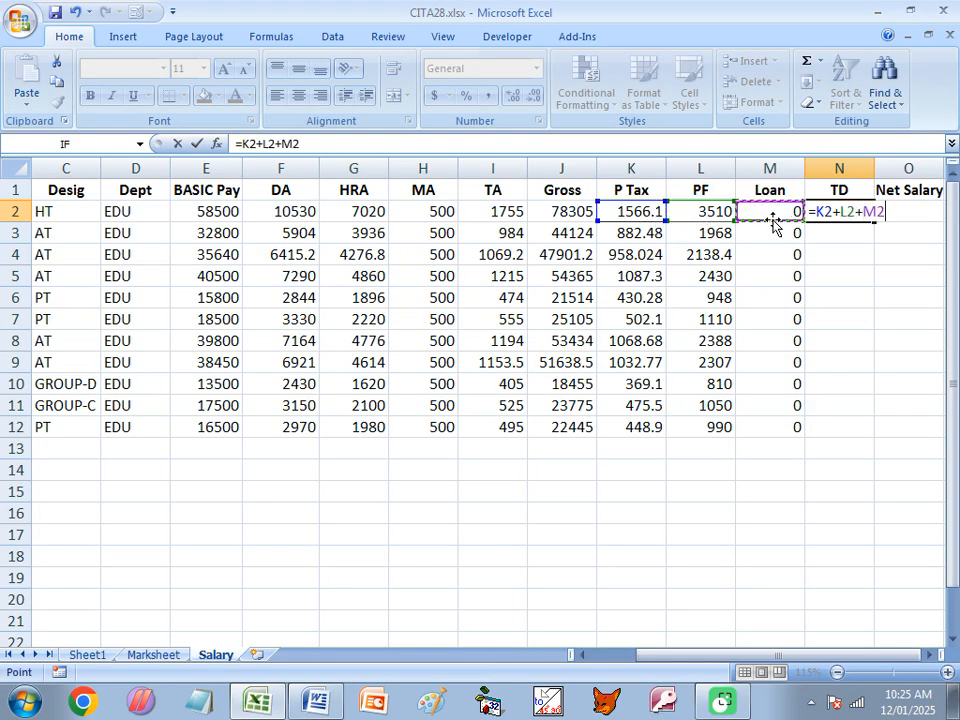
key(Return)
click(821, 211)
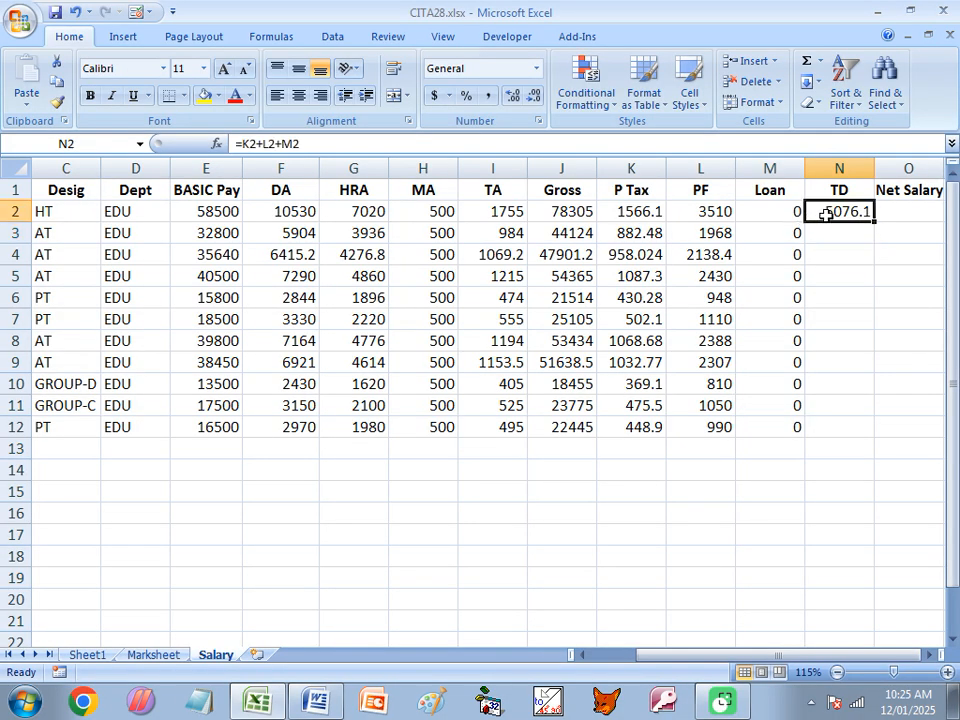
double_click(875, 224)
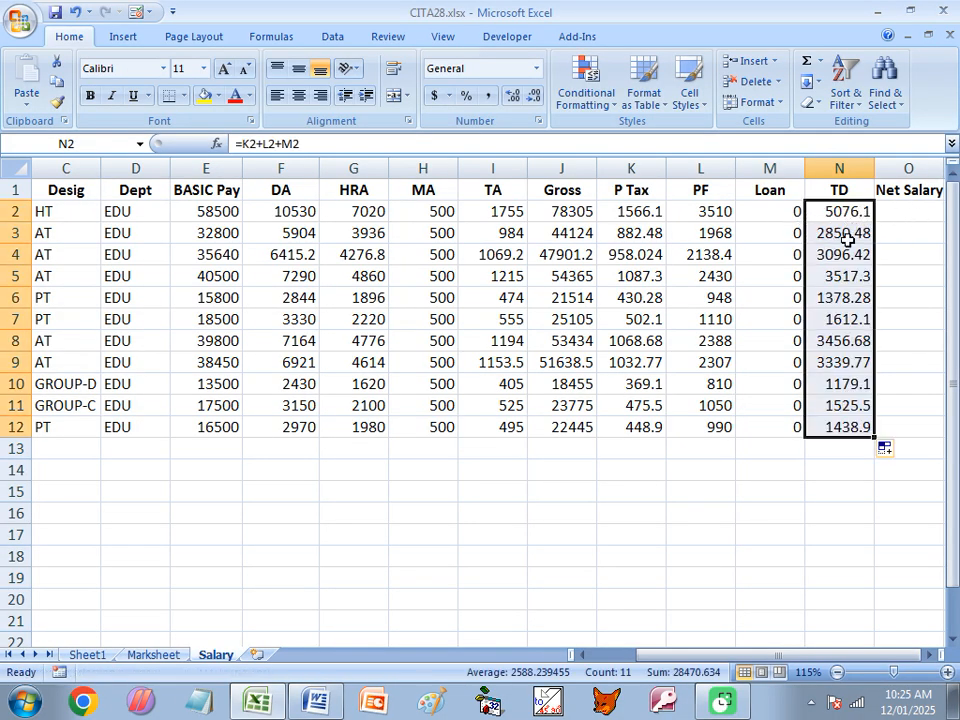
- Calculate the net salary with =J2-N2 in O2 and fill the formula down to O12
click(838, 211)
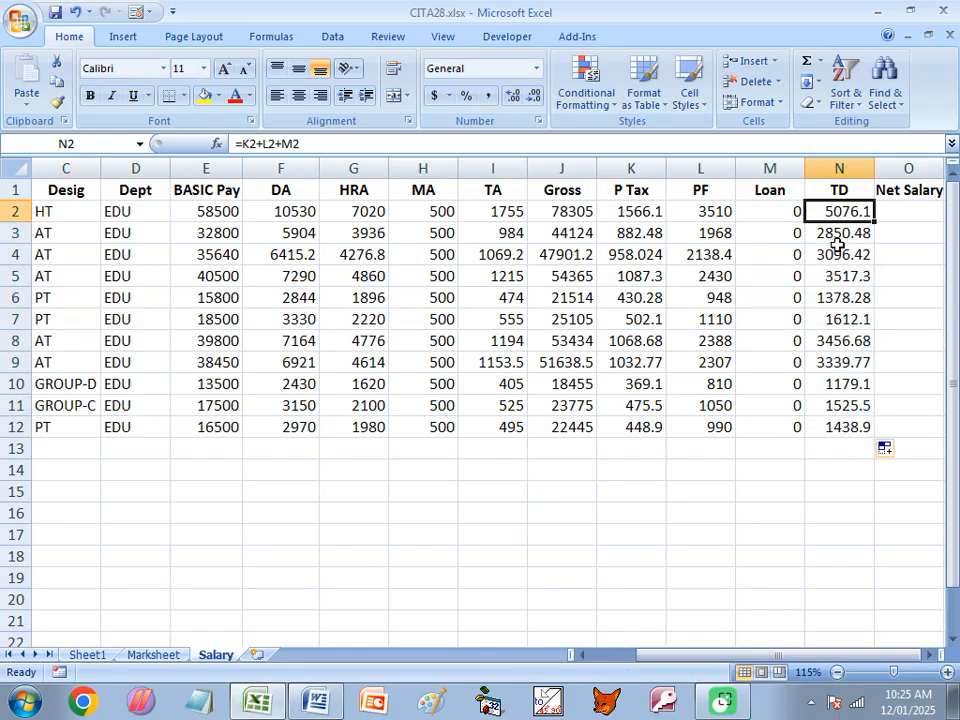
click(905, 213)
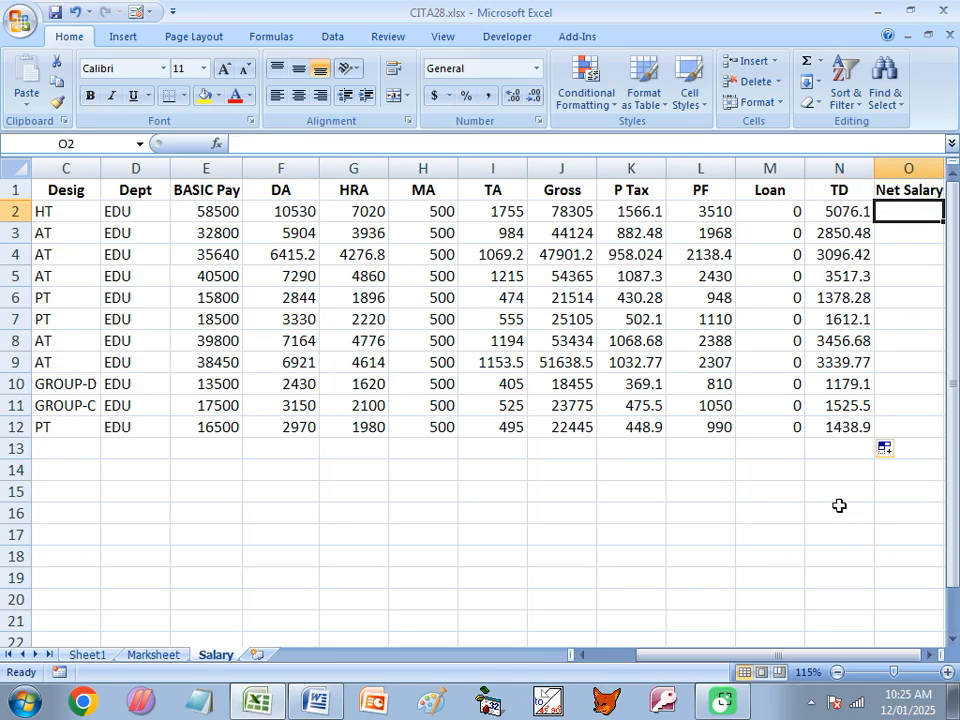
text(=)
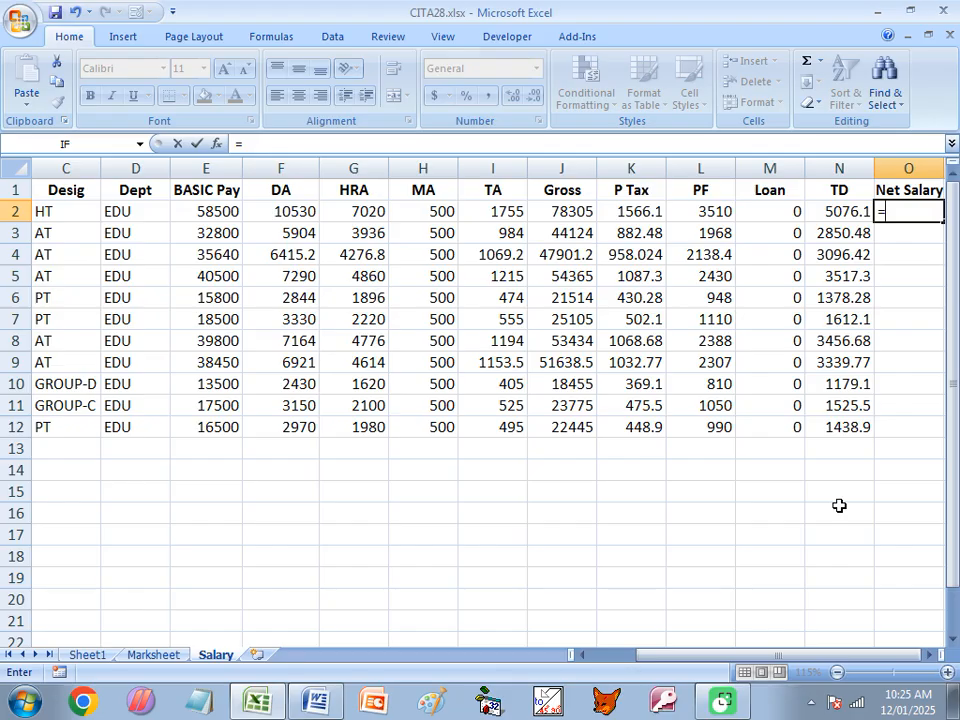
text(J2-)
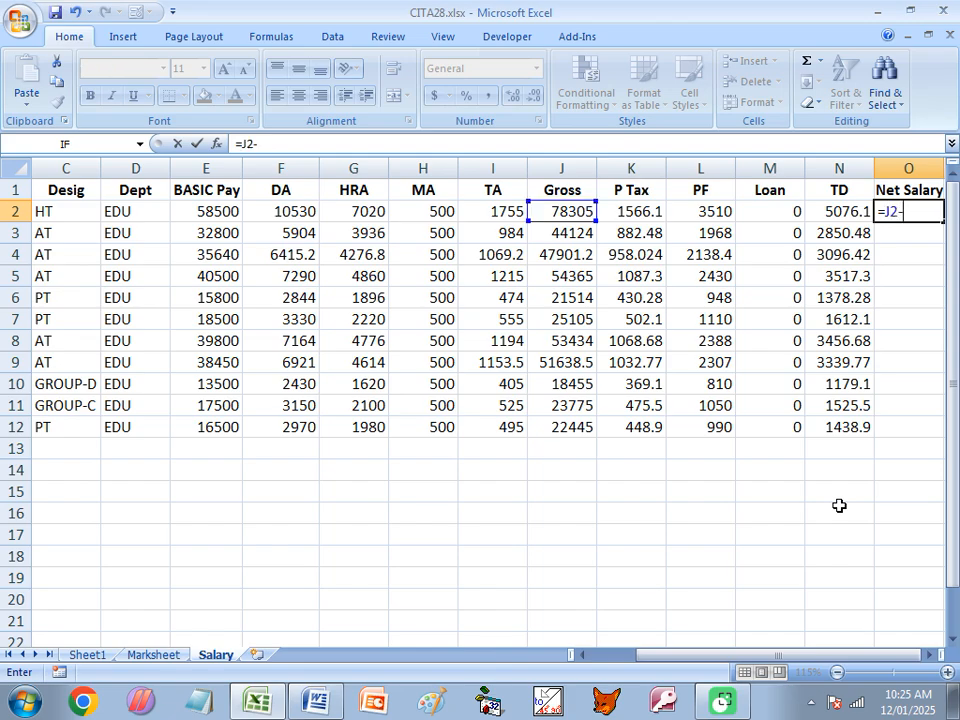
text(N2)
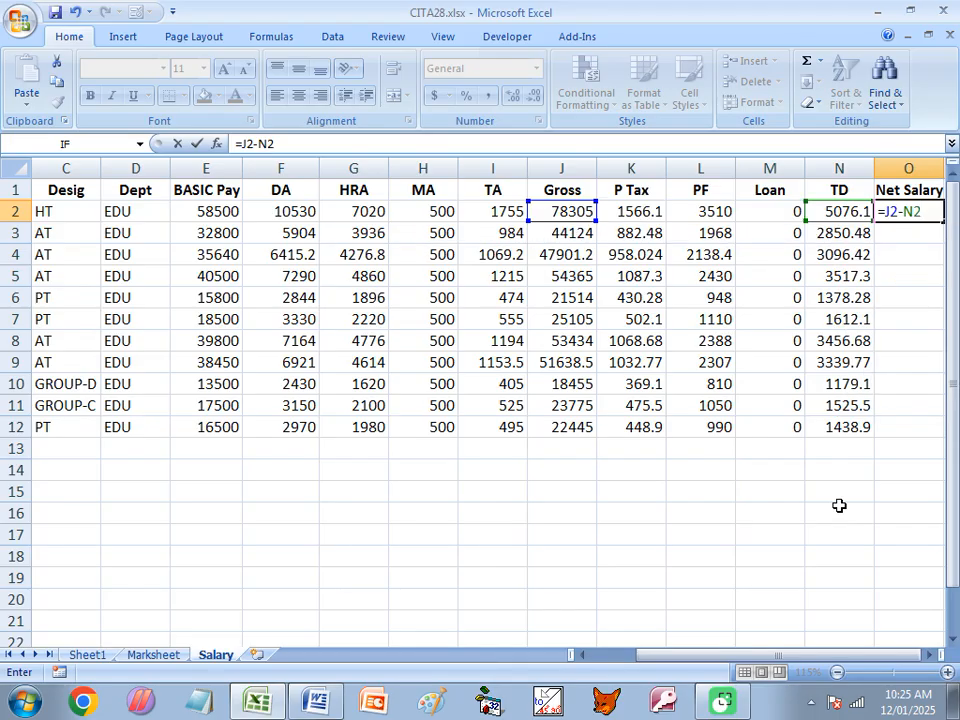
key(Return)
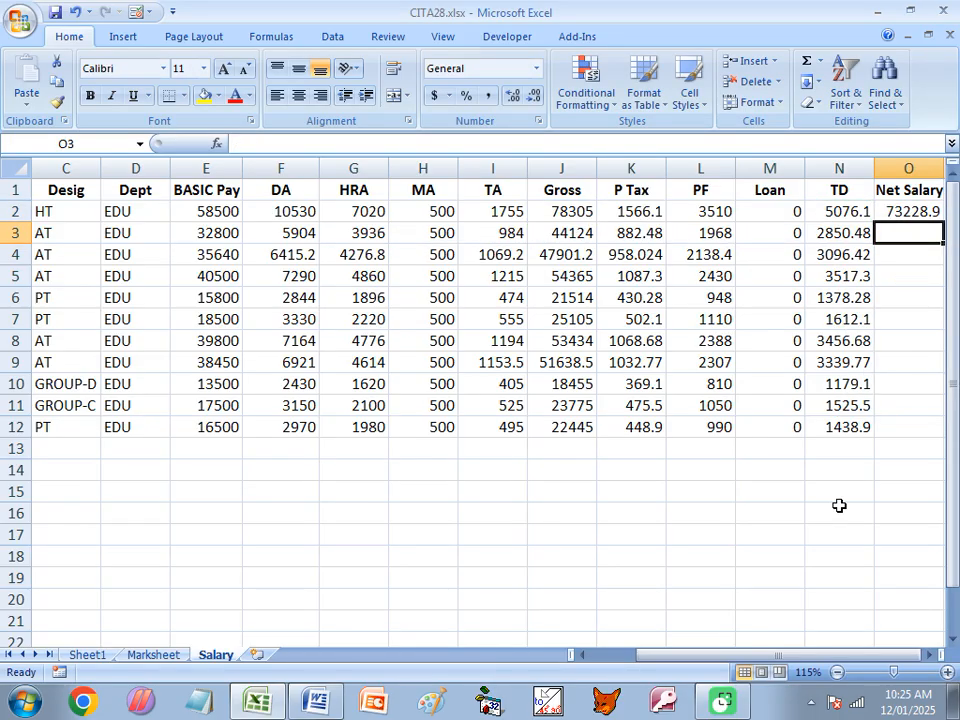
click(914, 214)
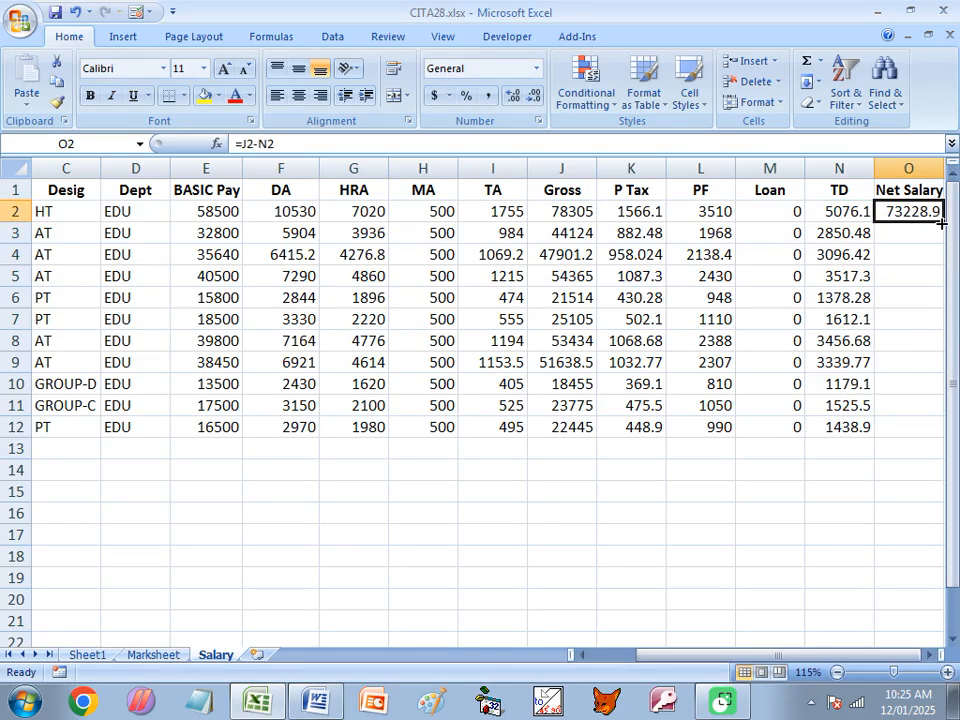
double_click(941, 224)
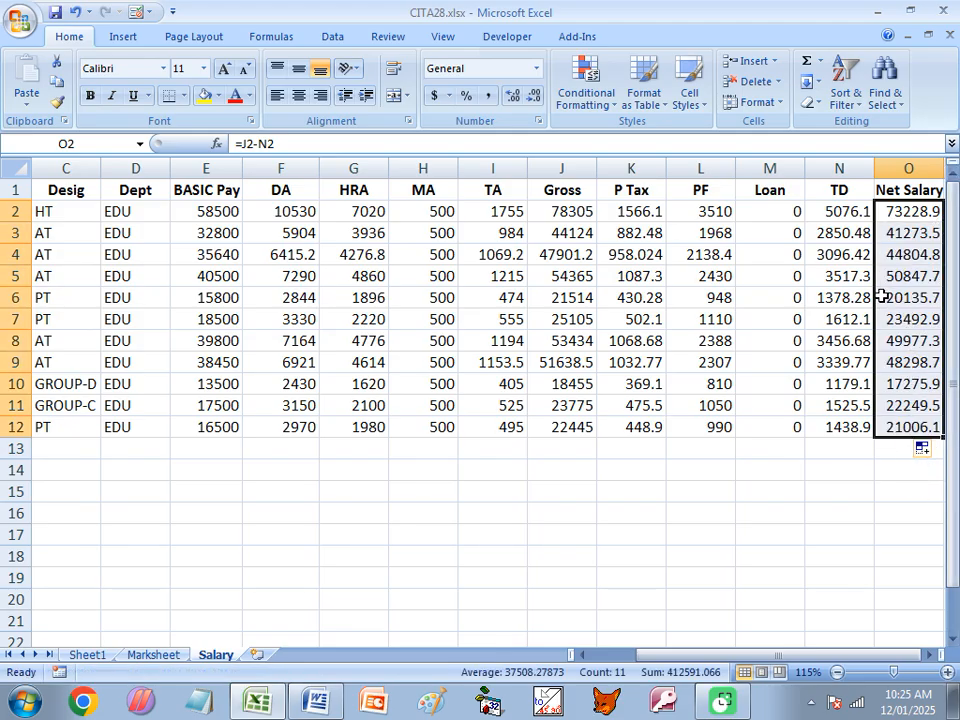
click(218, 210)
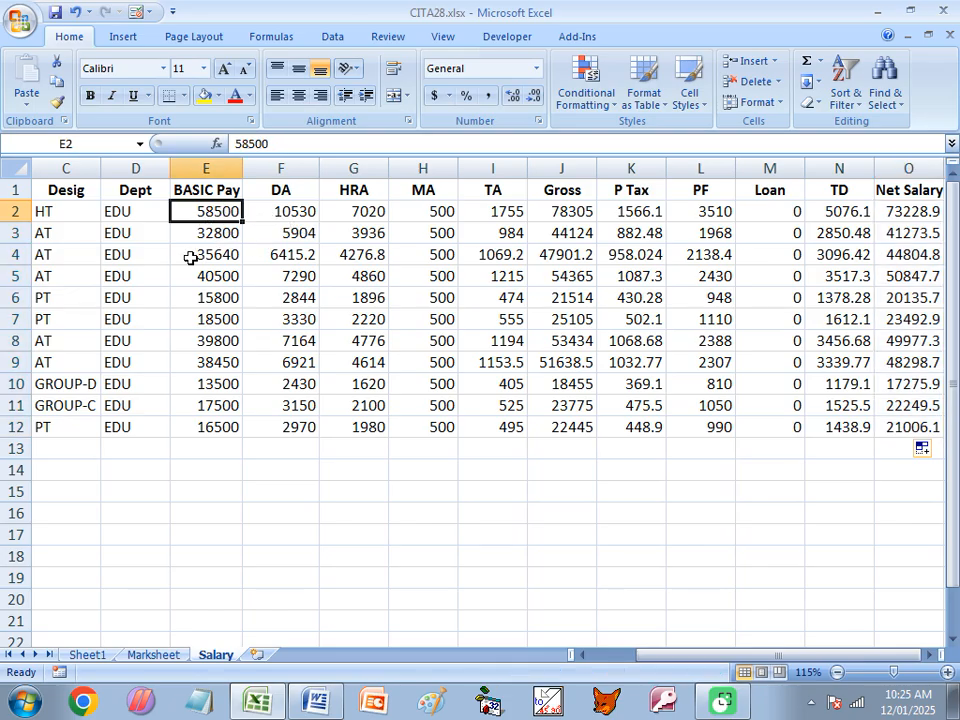
- Set the first employee's basic pay in E2 to 60250
text(6025)
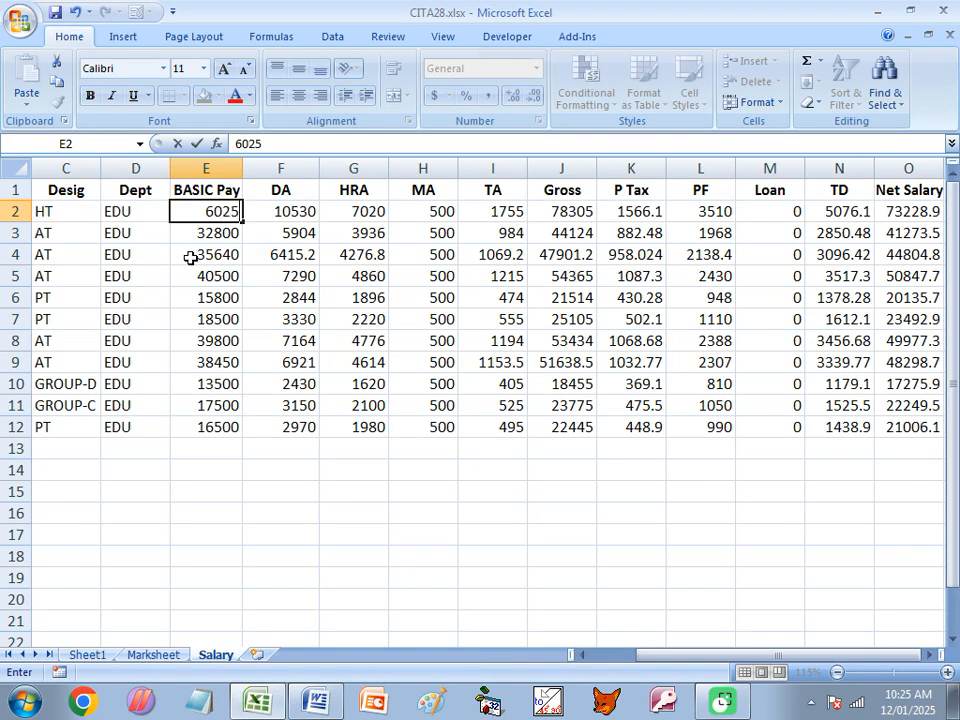
text(0)
key(Return)
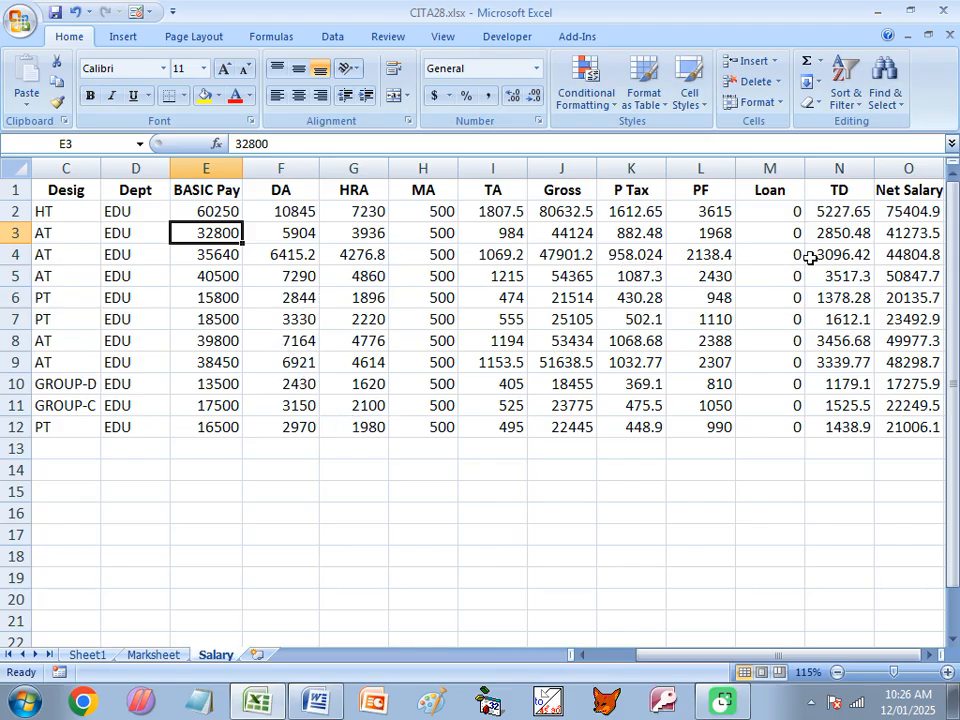
- Change the DA rate in F2 to 21 percent with =E2*21/100 and fill the formula down to F12
click(289, 212)
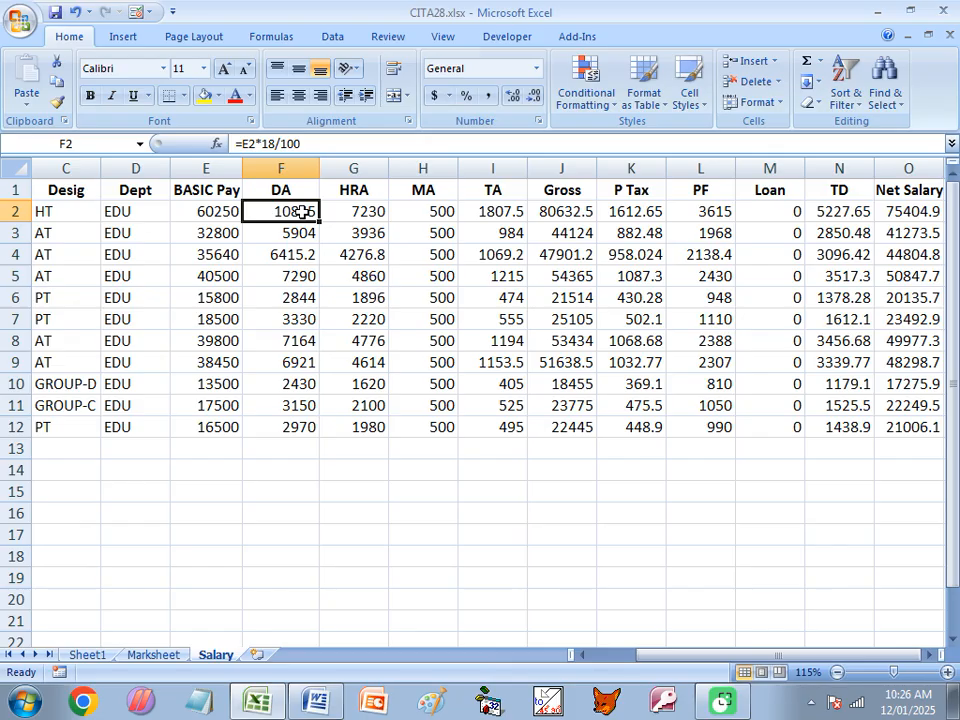
double_click(295, 211)
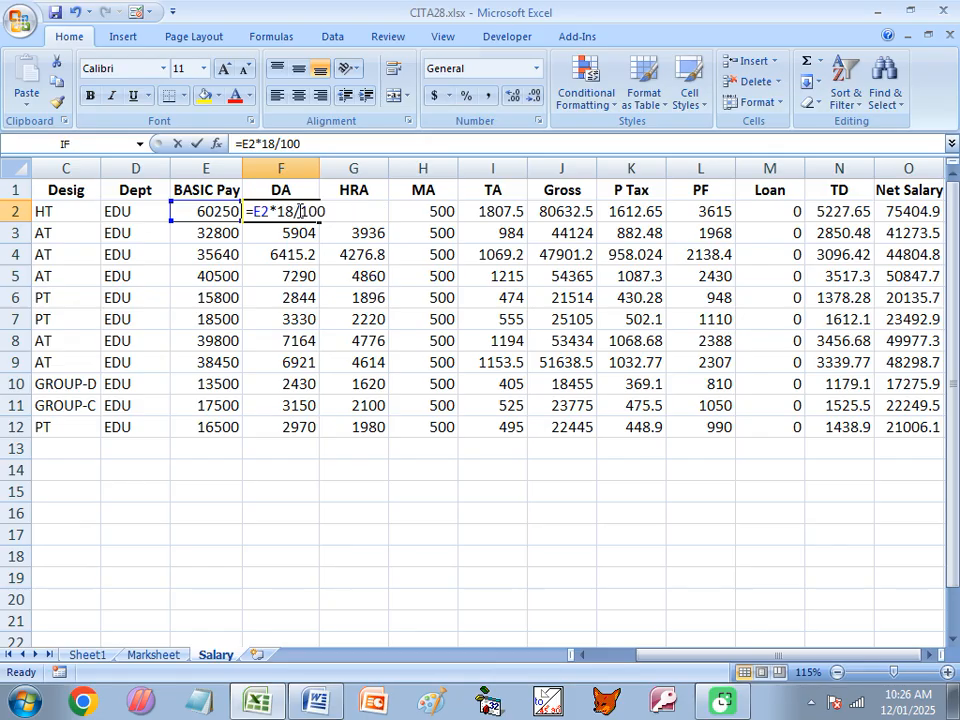
drag(294, 211, 281, 211)
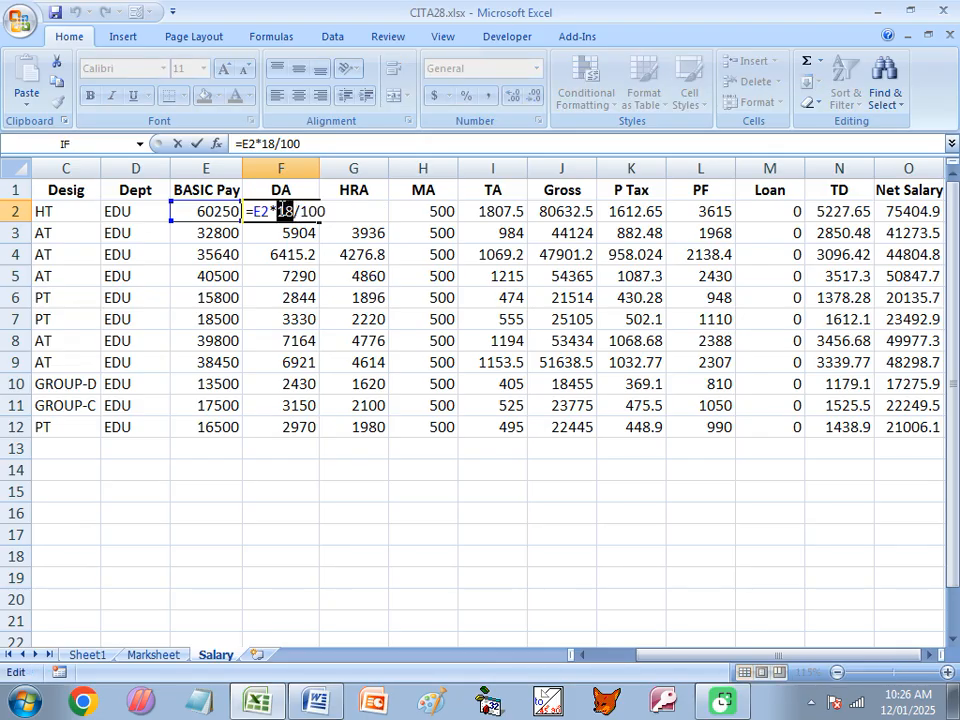
text(21)
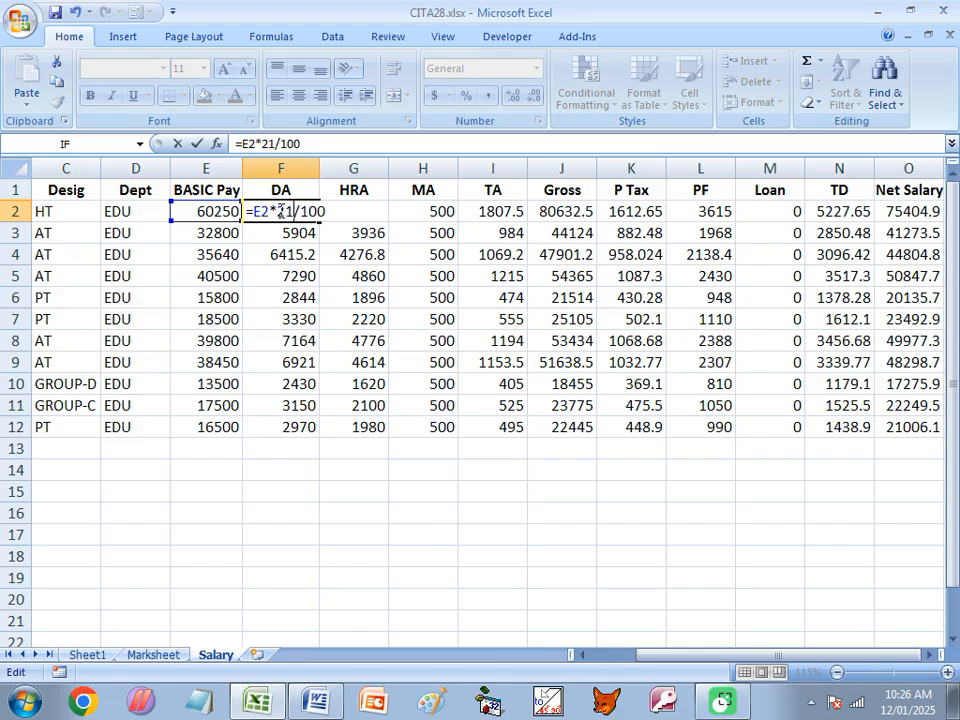
key(Return)
click(281, 211)
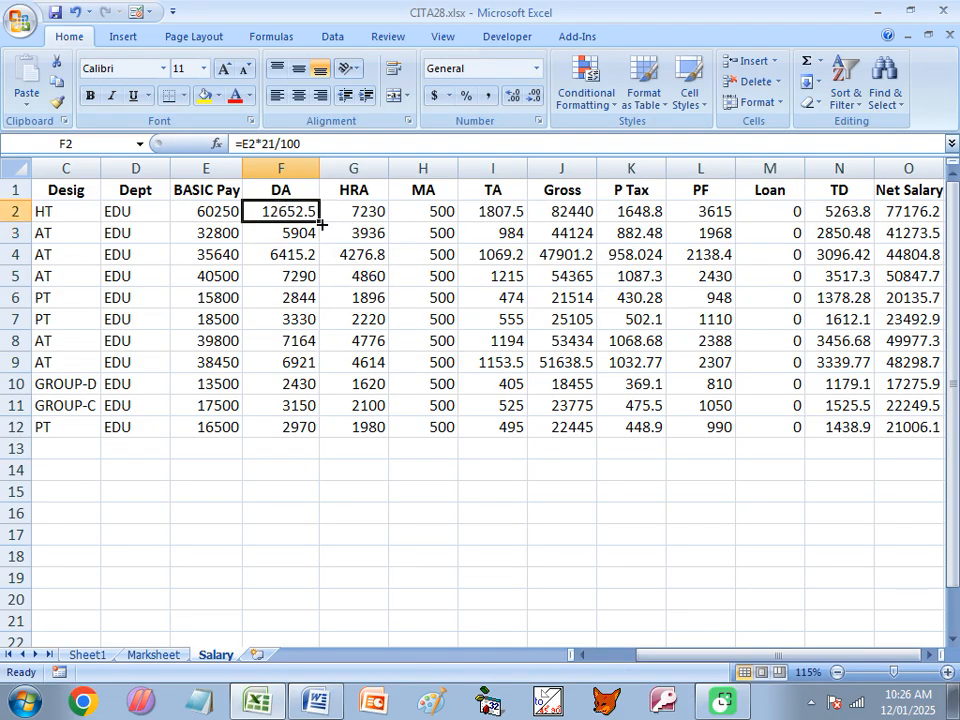
double_click(318, 222)
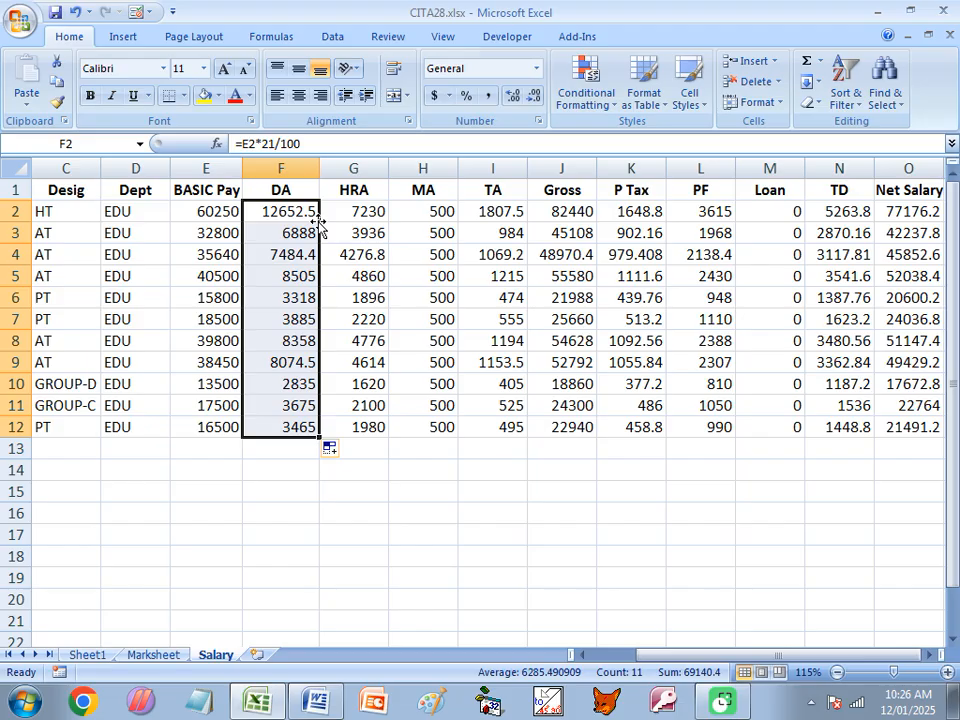
- Check the DA and net salary formulas in row 2 and the HRA formulas in G2 and G3
click(293, 212)
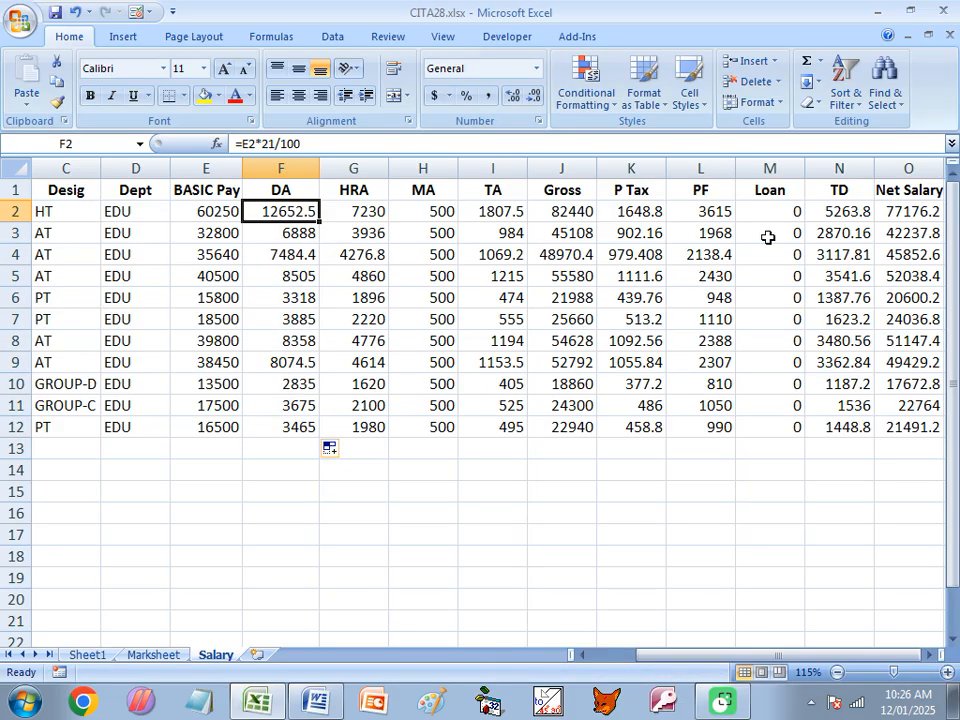
click(918, 210)
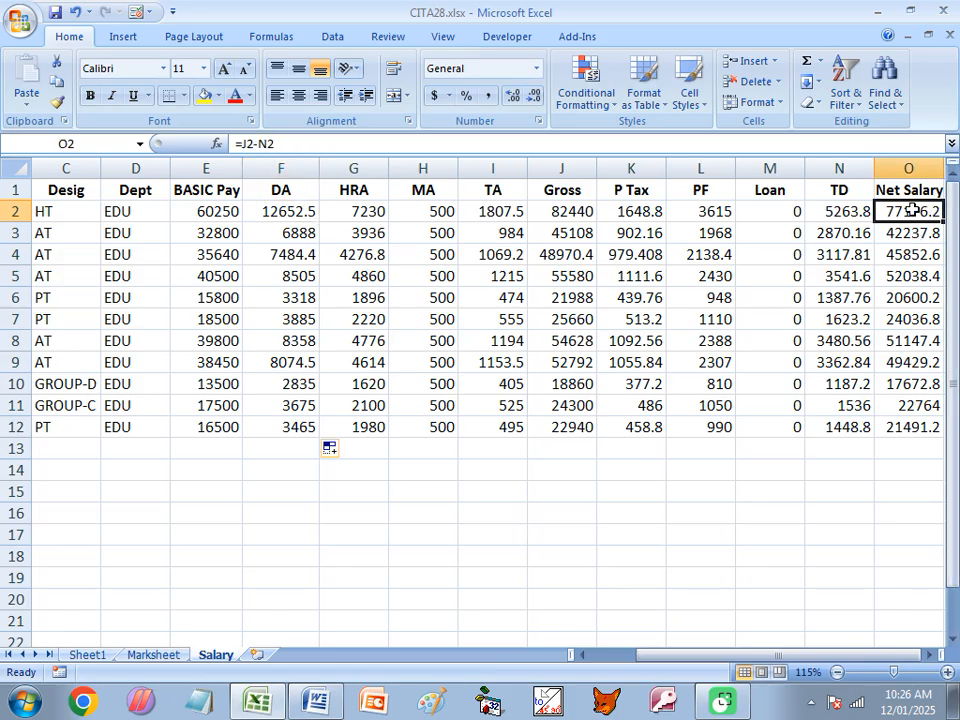
drag(354, 209, 357, 426)
click(360, 213)
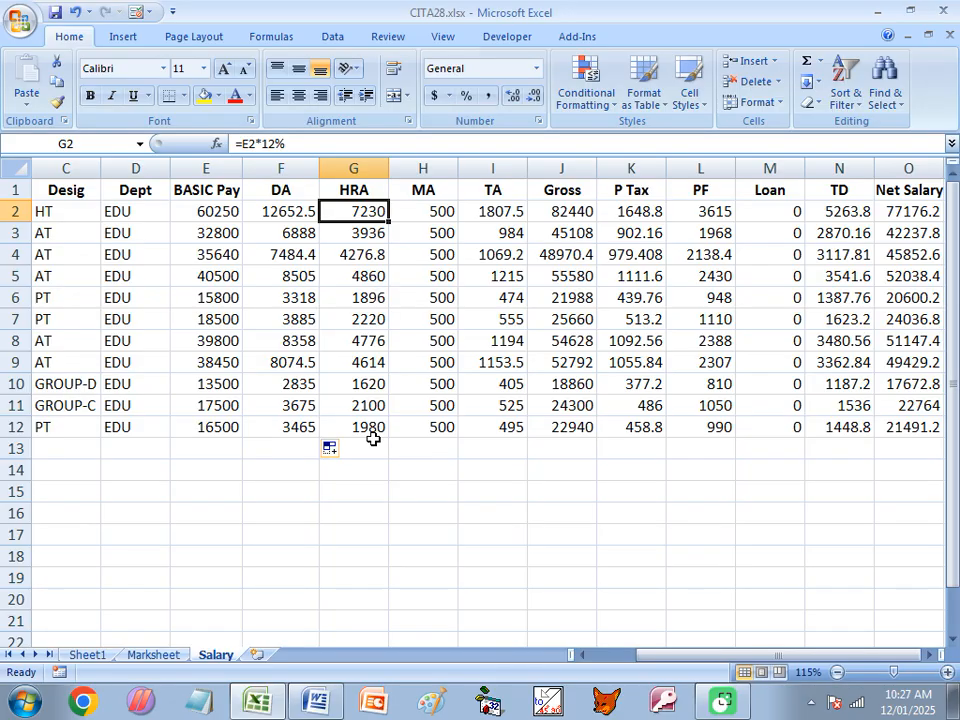
click(370, 235)
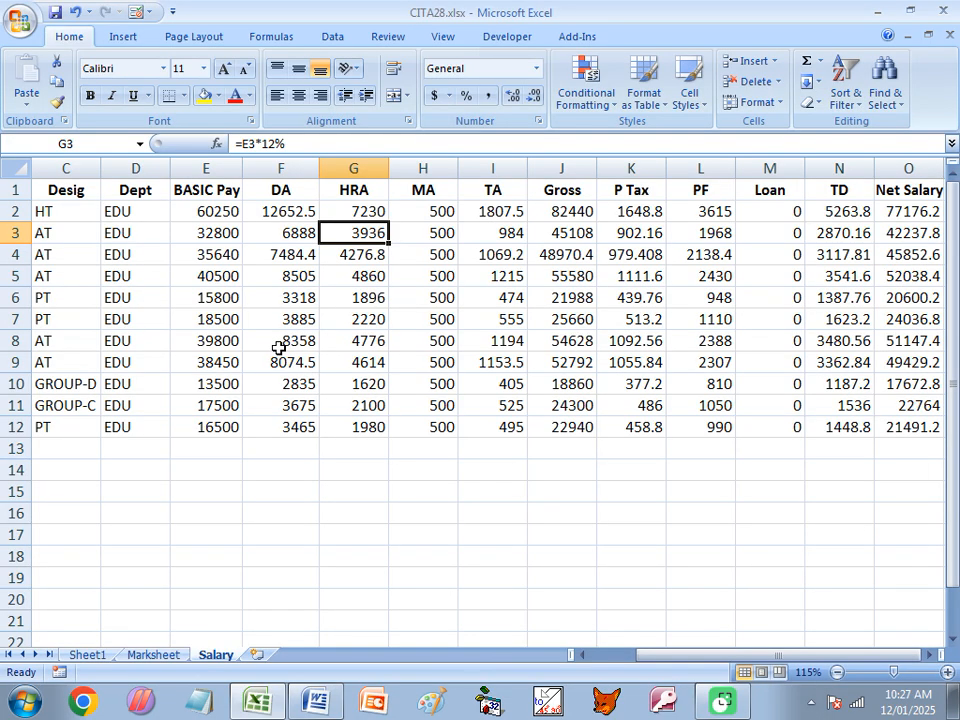
- Switch to the Word document and review the salary conditions and the conditional P Tax, TA and DA exercises that follow them
key(alt+Tab)
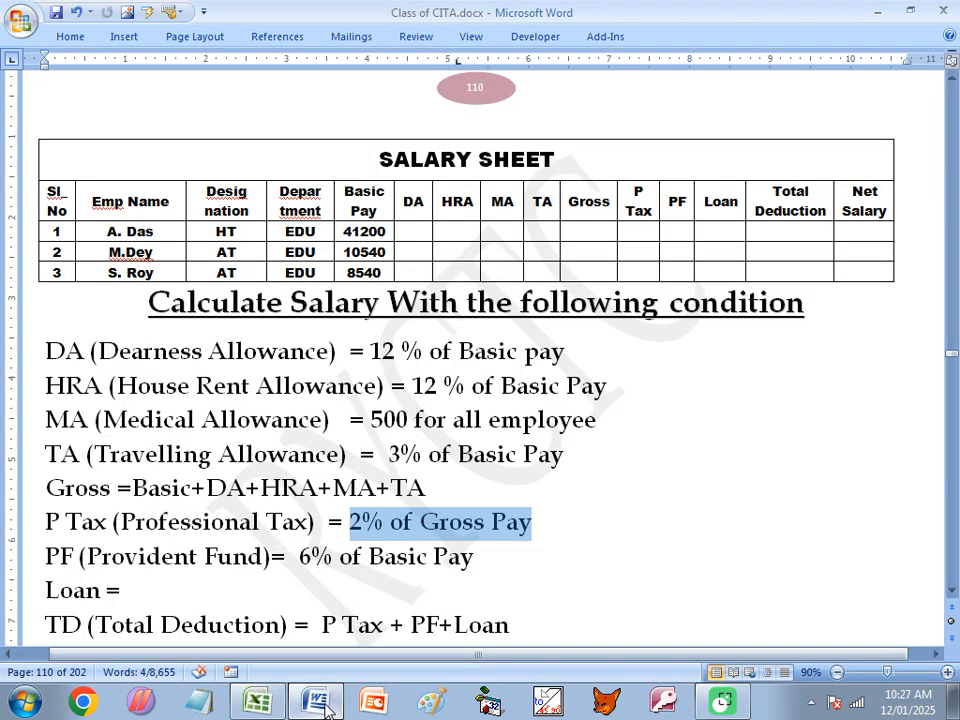
scroll(315, 525, down, 2)
scroll(315, 522, down, 2)
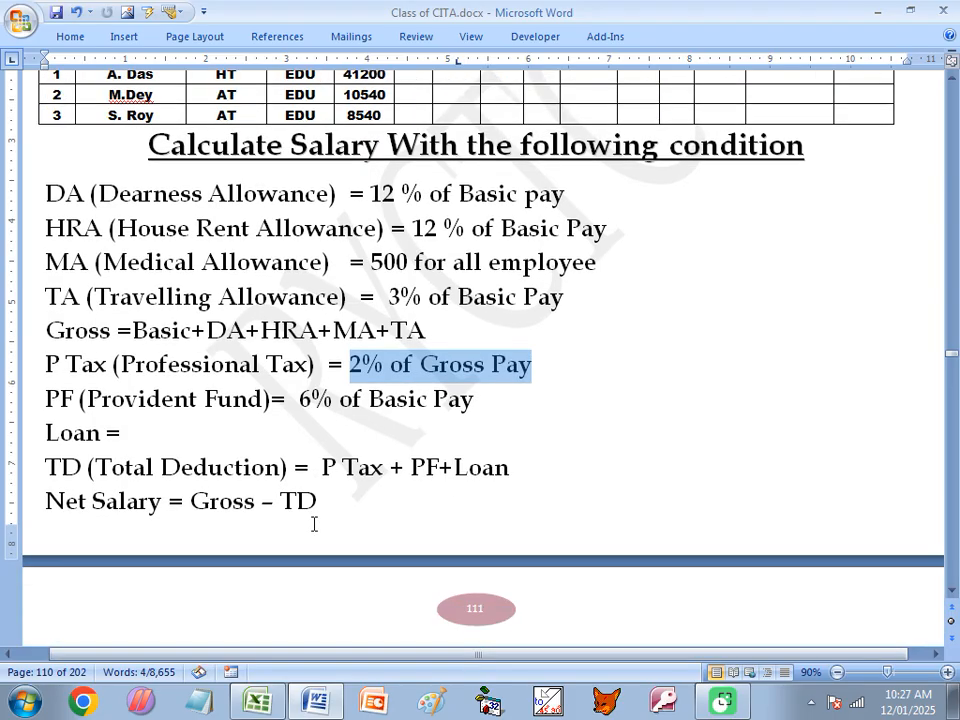
scroll(313, 521, down, 1)
scroll(296, 528, down, 2)
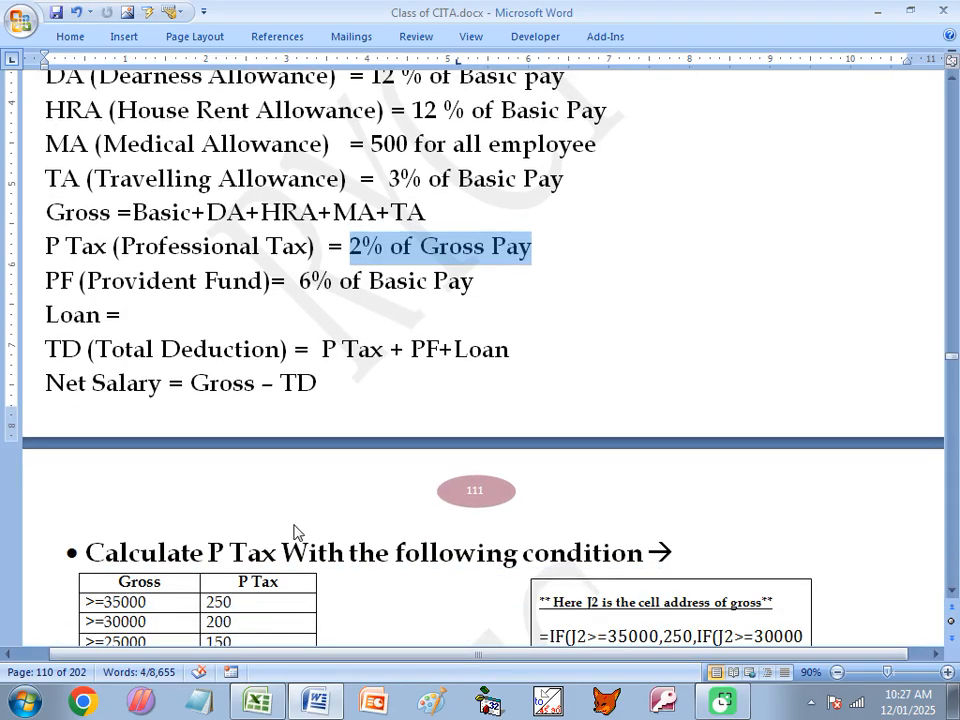
scroll(306, 568, down, 2)
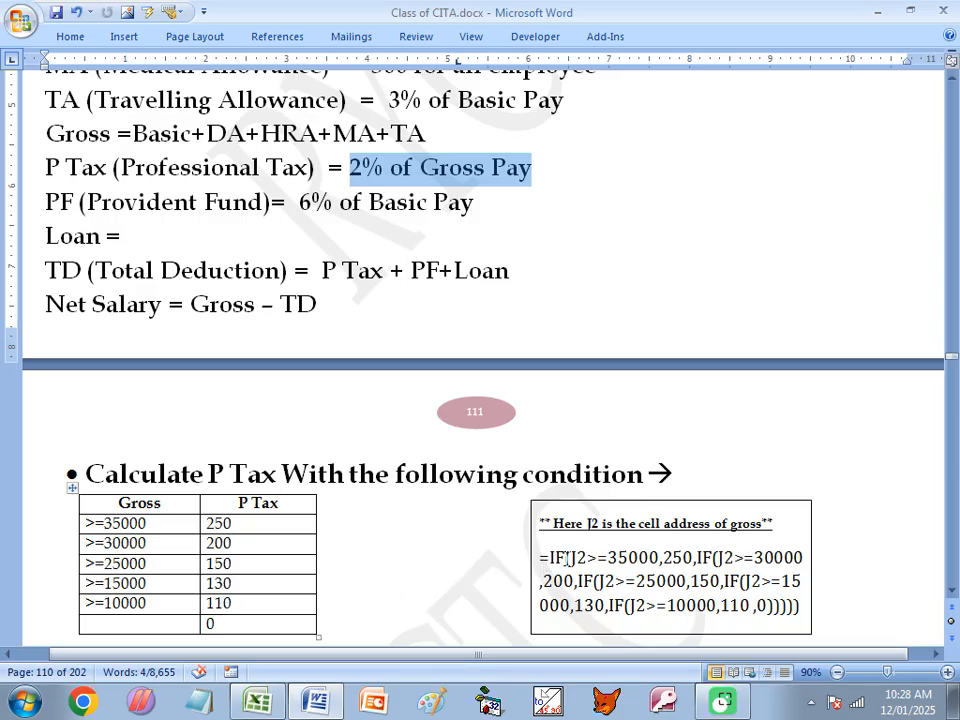
scroll(557, 557, down, 6)
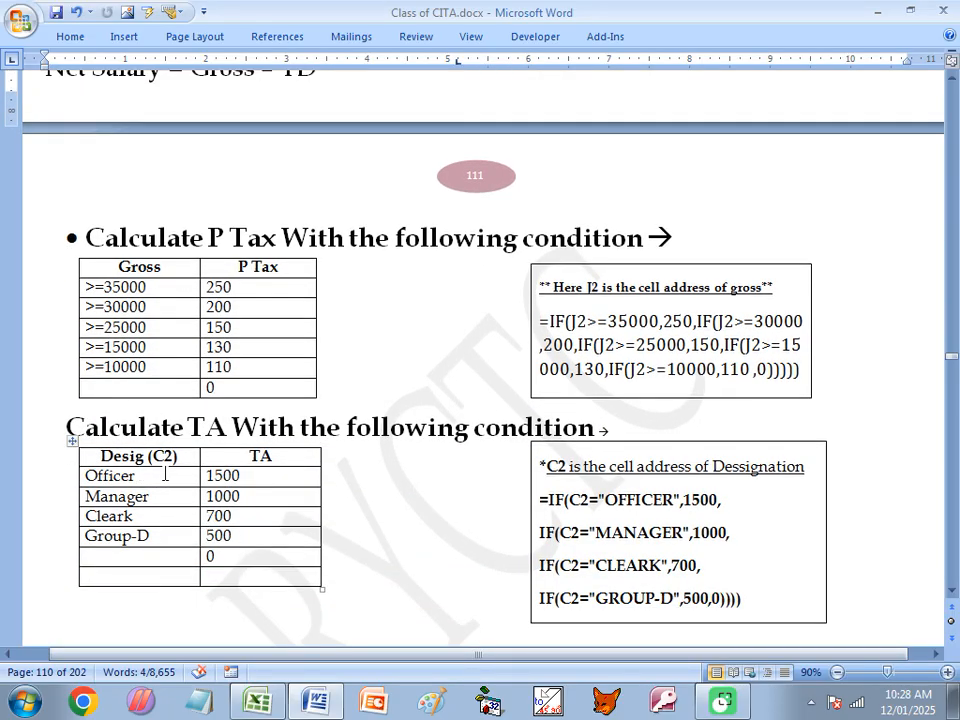
scroll(208, 508, down, 10)
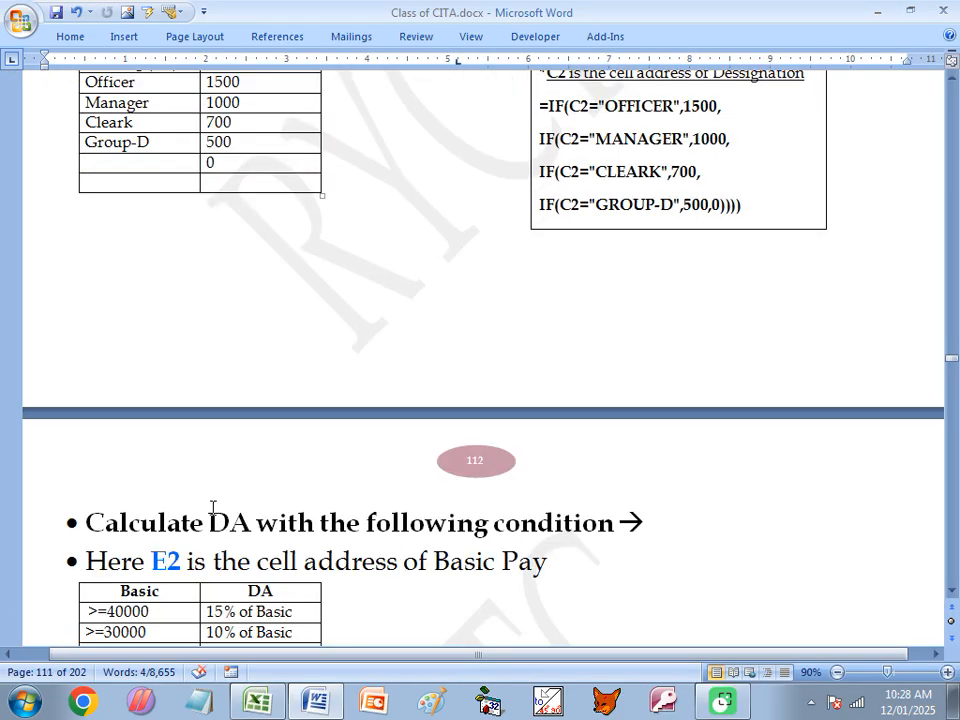
scroll(211, 508, down, 3)
scroll(250, 512, up, 10)
scroll(197, 470, up, 20)
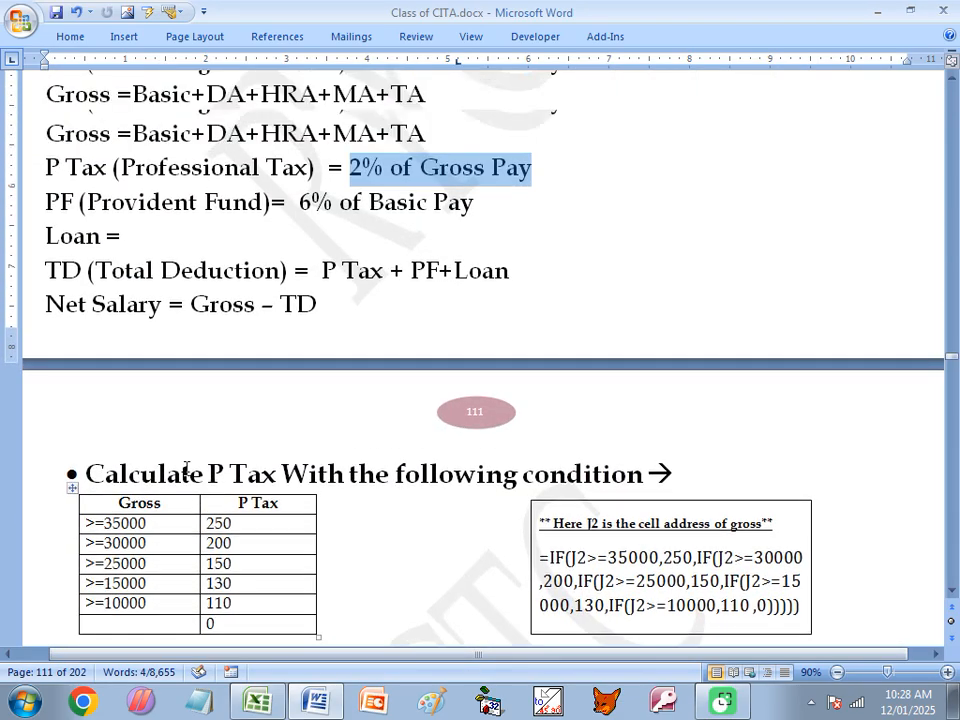
scroll(458, 420, down, 5)
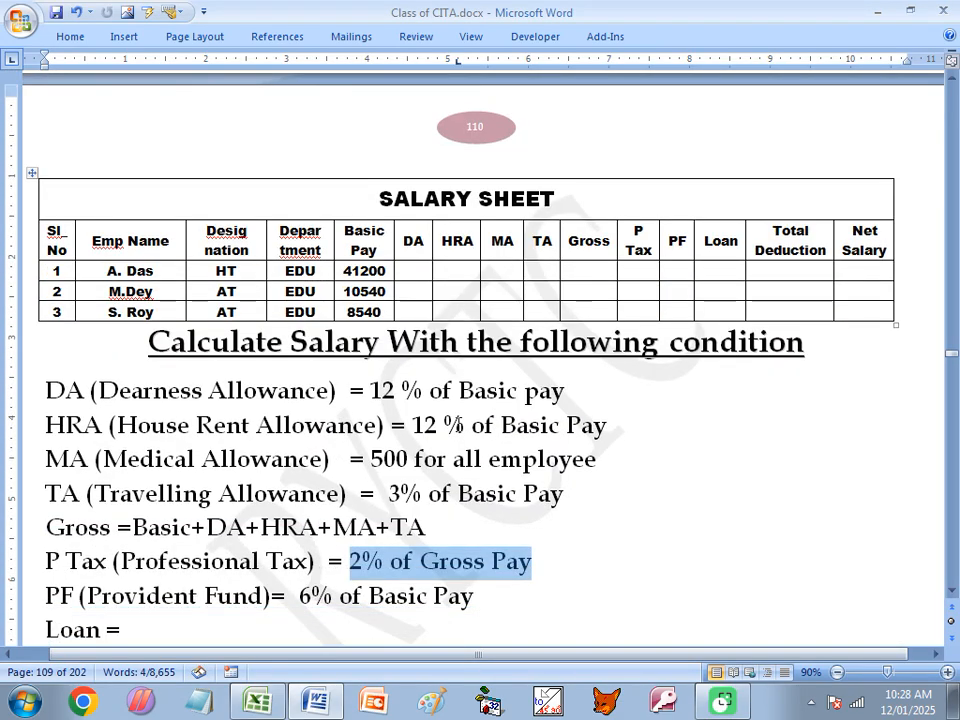
click(498, 192)
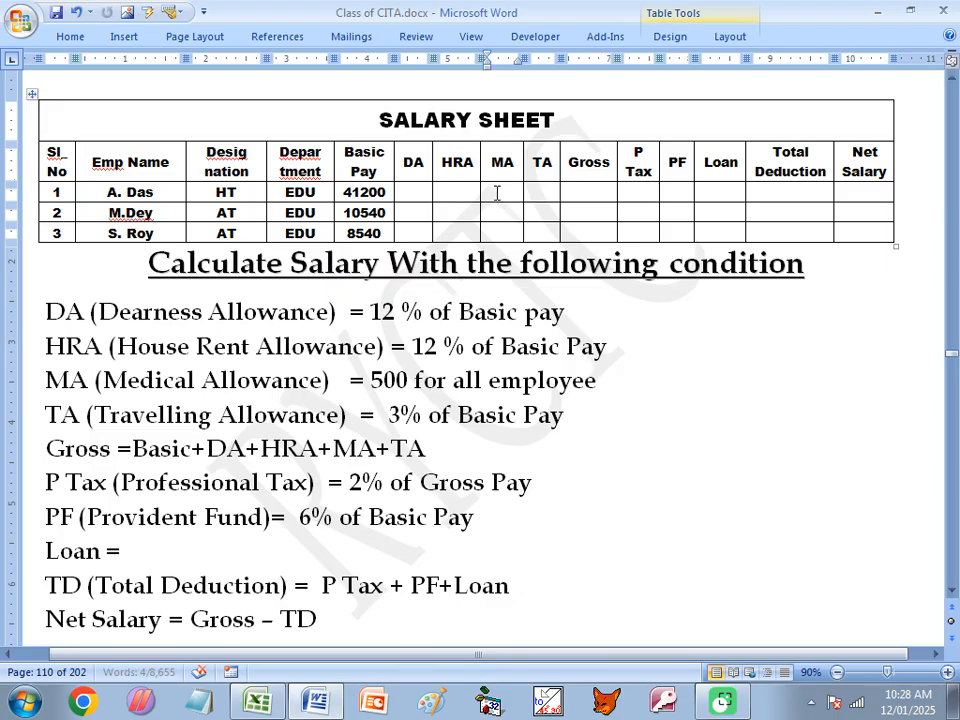